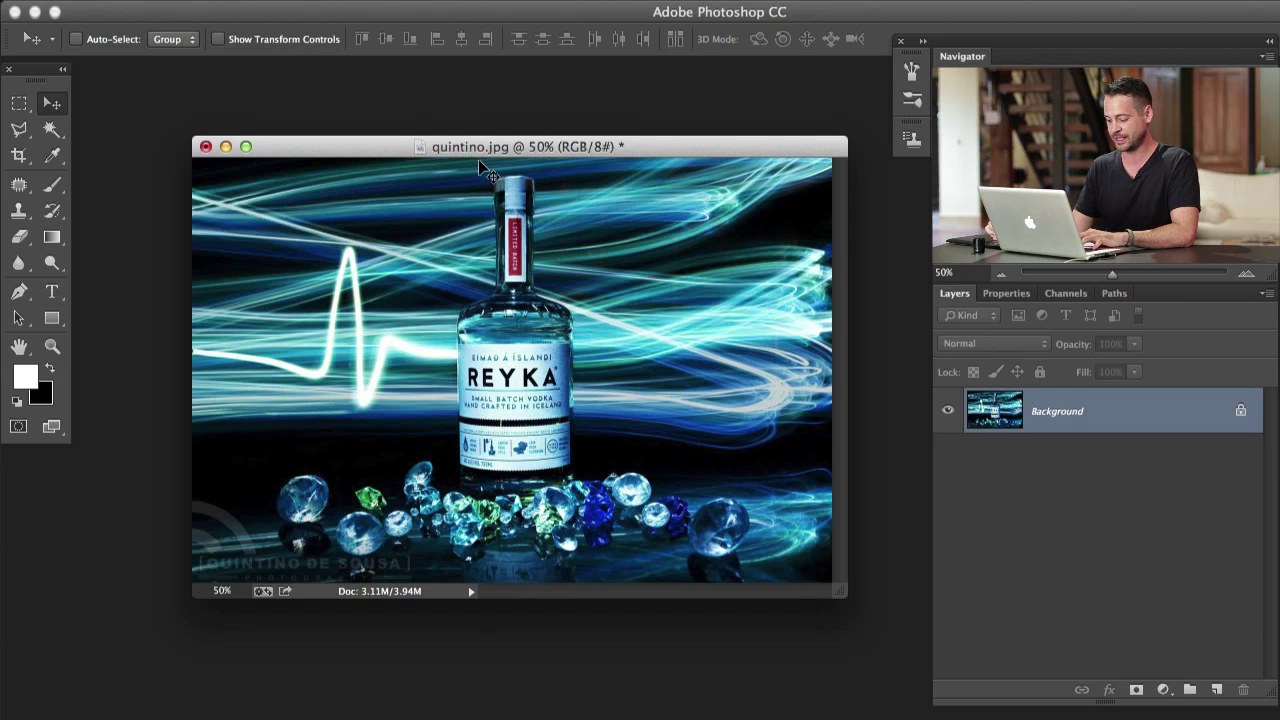
- Examine the bottle photo in full-screen view, looking closely at the light trails, the crystals and the bottle
key(f)
drag(650, 348, 582, 367)
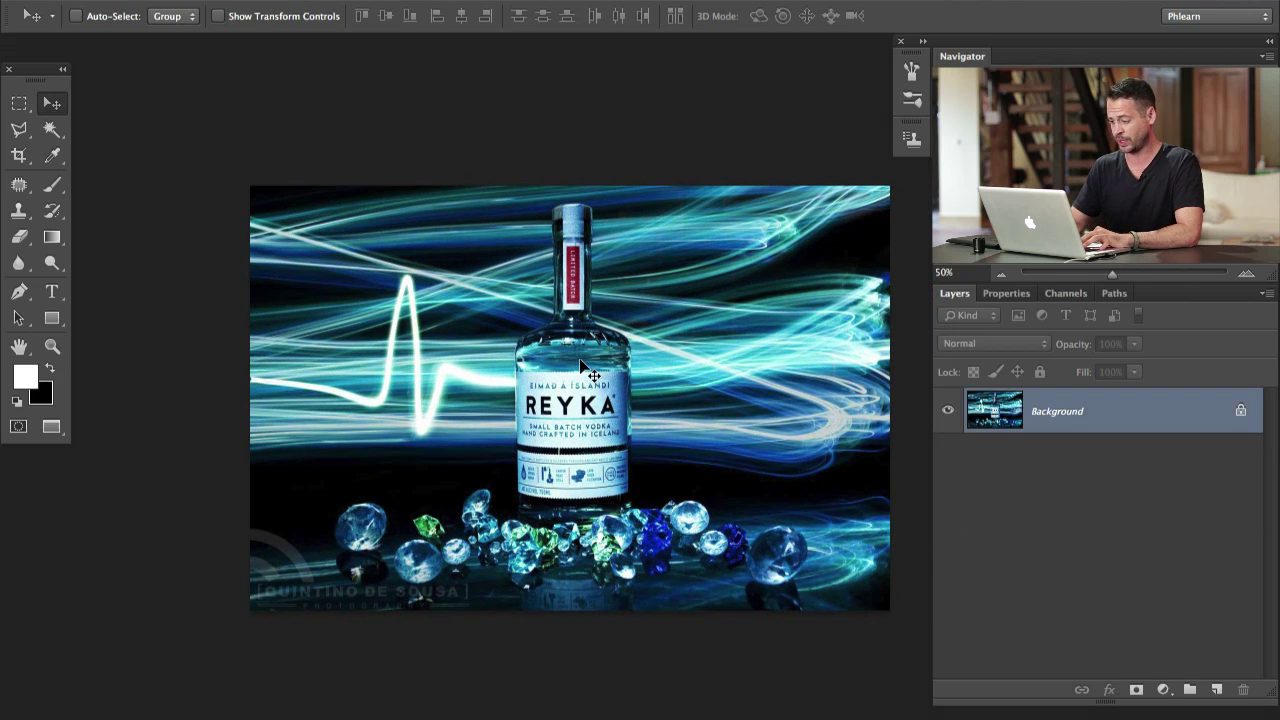
key(ctrl+plus)
key(ctrl+plus)
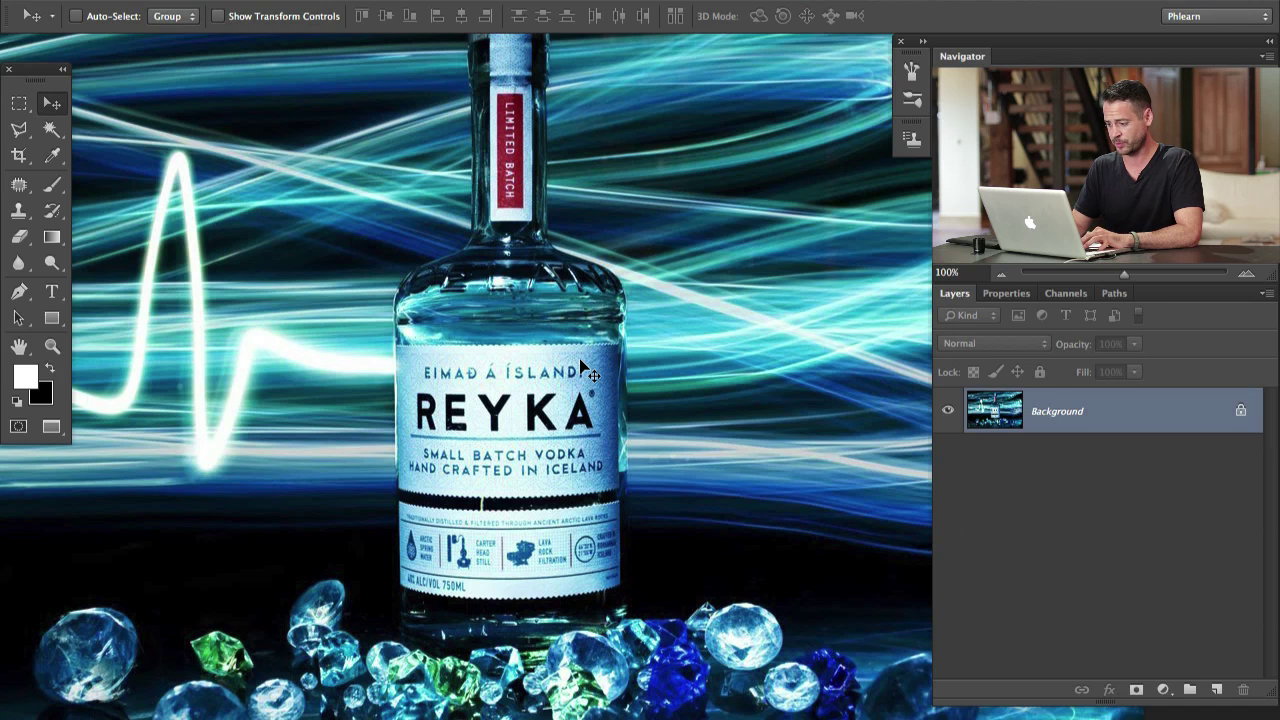
scroll(387, 540, down, 5)
drag(312, 482, 379, 470)
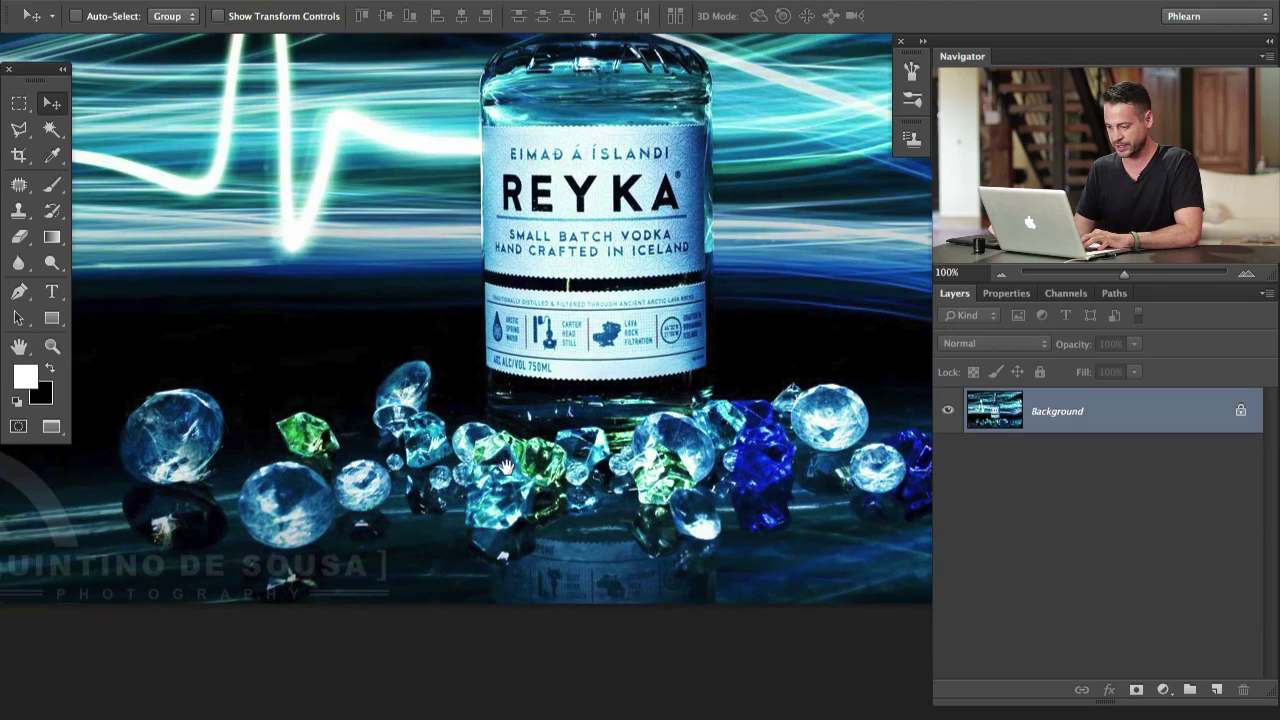
drag(562, 450, 435, 647)
drag(454, 520, 486, 632)
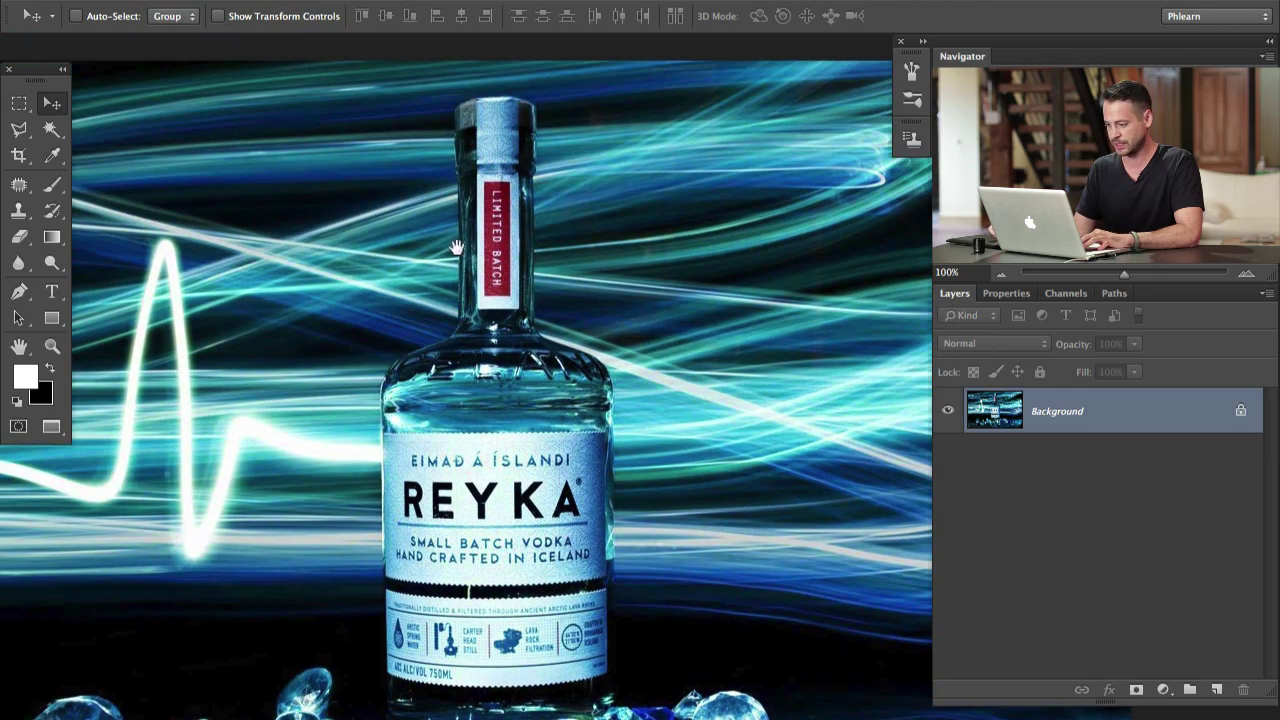
key(super+minus)
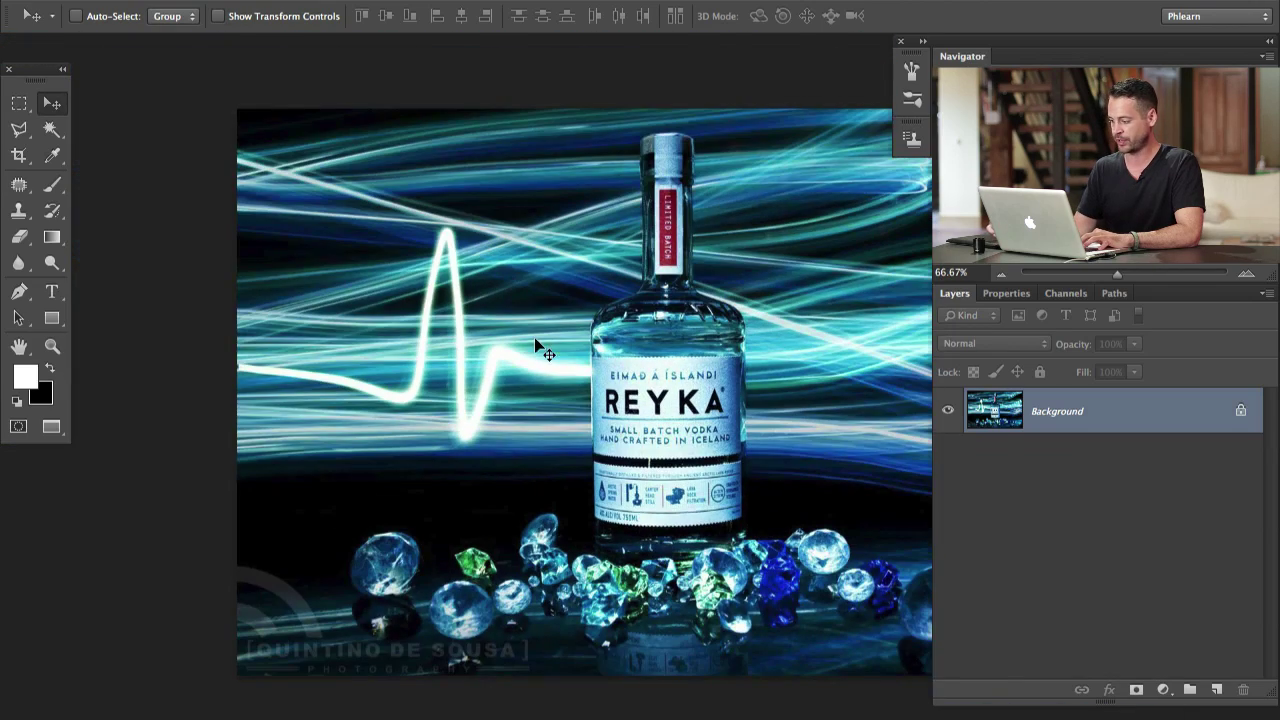
drag(708, 467, 553, 478)
- Create a new empty layer and choose magenta as the foreground colour for the Brush tool
key(super+shift+alt+n)
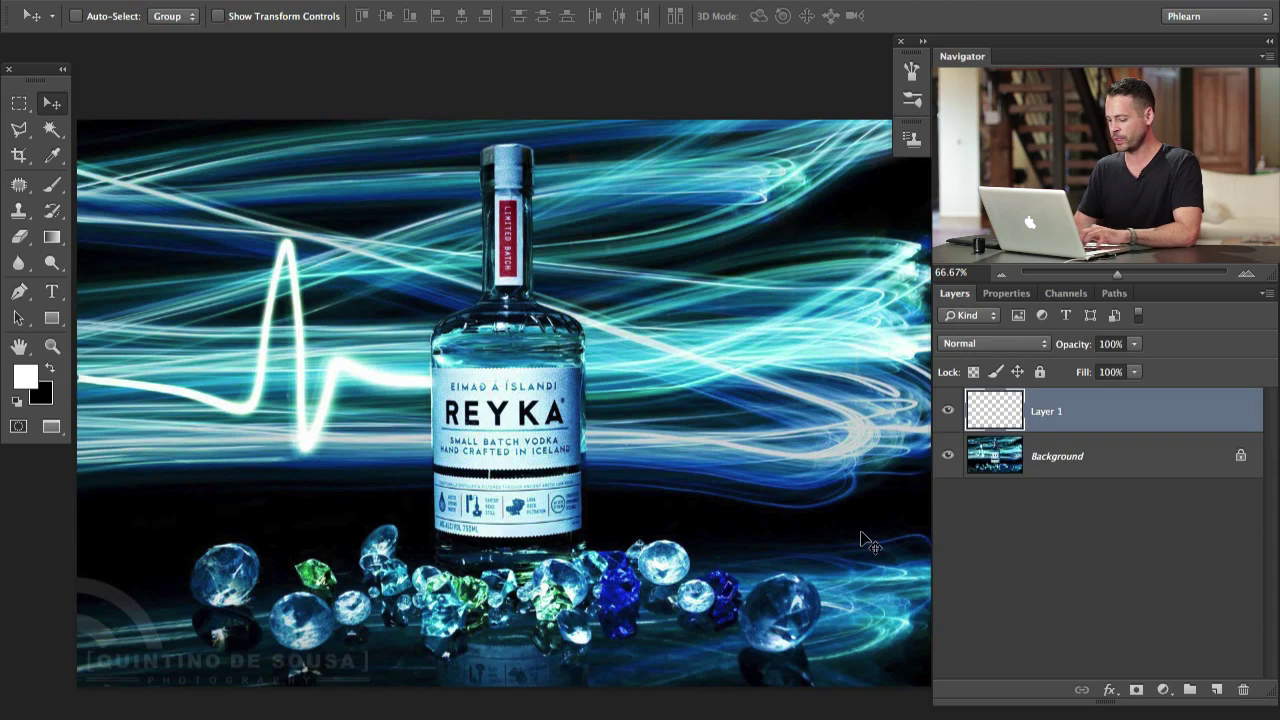
key(b)
click(33, 376)
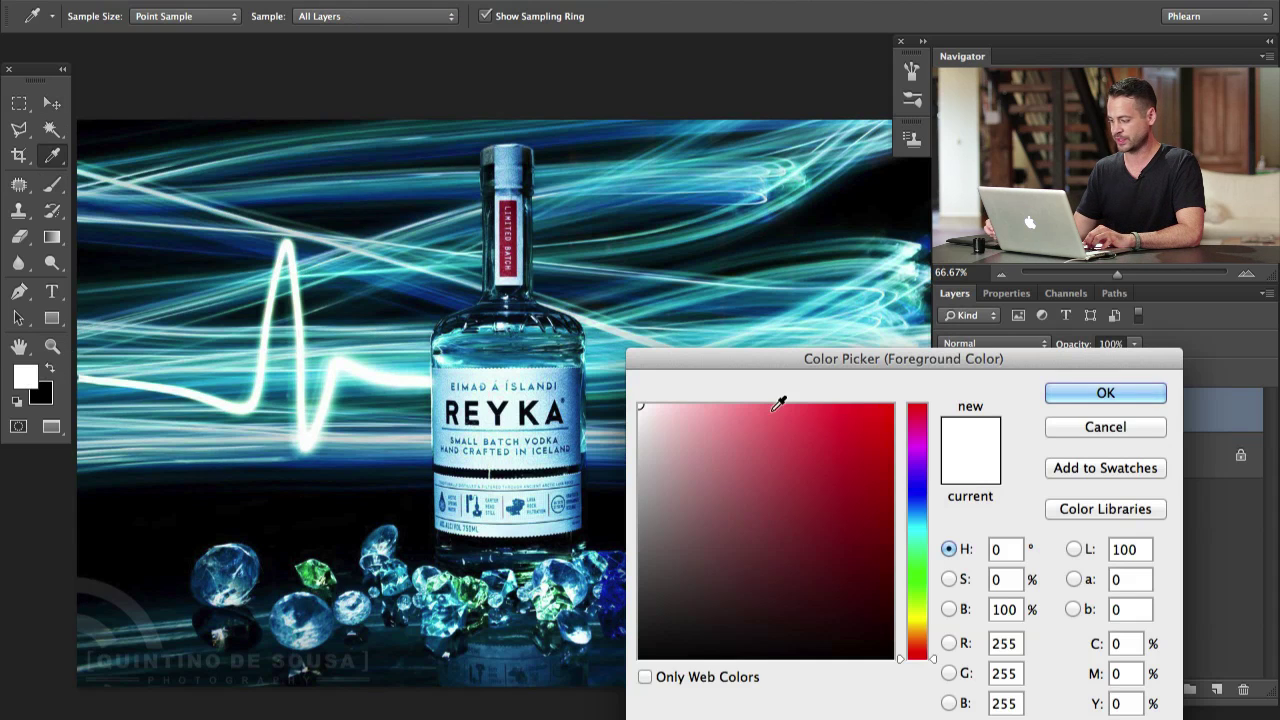
click(917, 440)
click(1063, 400)
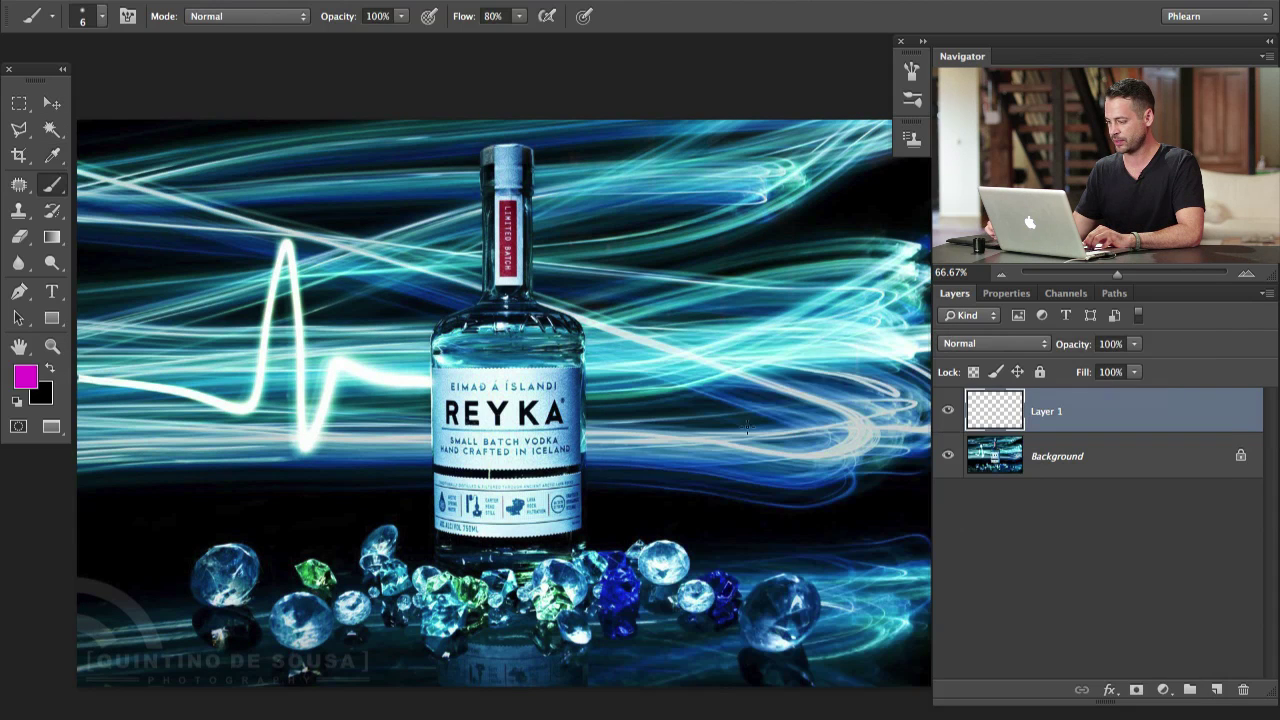
- Try out magenta brush strokes tracing the light trails around the bottle, undoing them after each attempt
mouse_move(286, 192)
mouse_down()
mouse_move(190, 378)
mouse_move(292, 176)
mouse_up()
mouse_move(398, 385)
mouse_down()
mouse_move(415, 300)
mouse_move(532, 215)
mouse_up()
key(ctrl+z)
mouse_move(358, 358)
mouse_down()
mouse_move(464, 356)
mouse_move(494, 297)
mouse_move(545, 488)
mouse_move(573, 338)
mouse_move(705, 311)
mouse_move(749, 476)
mouse_move(794, 313)
mouse_move(834, 323)
mouse_move(997, 307)
mouse_up()
key(ctrl+alt+z)
key(ctrl+alt+z)
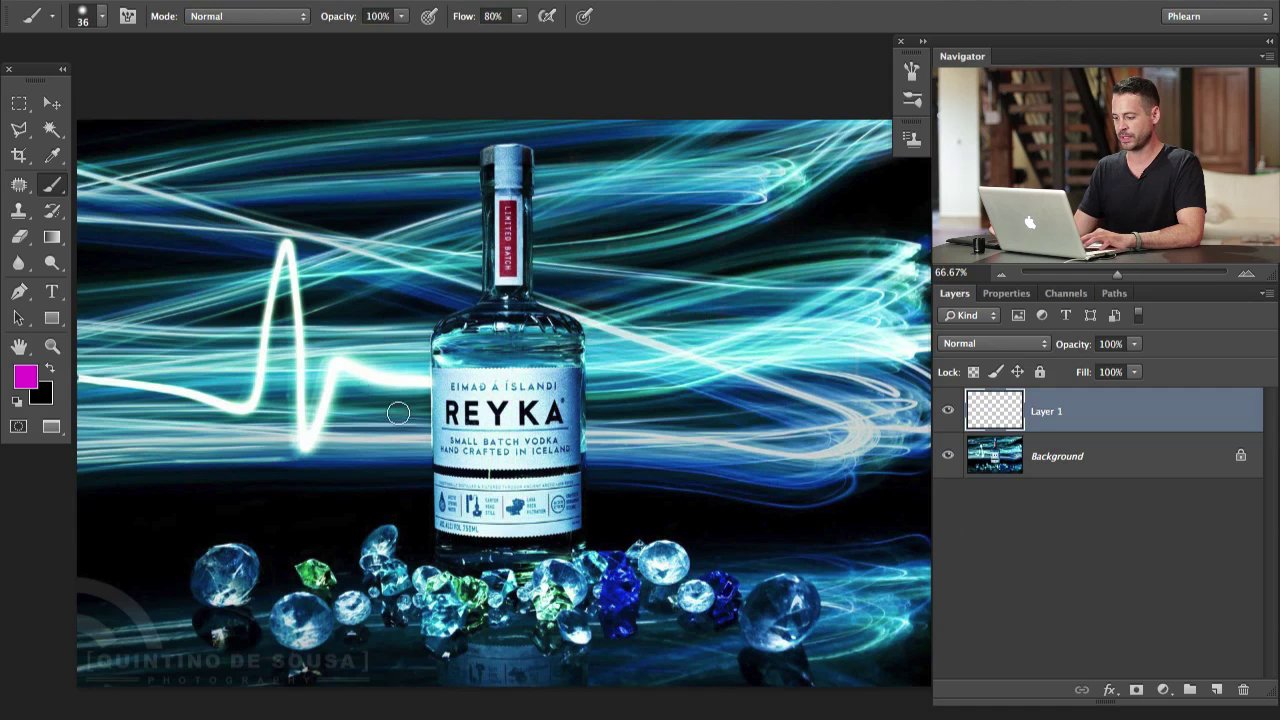
mouse_move(594, 453)
mouse_down()
mouse_move(565, 449)
mouse_move(584, 450)
mouse_up()
mouse_move(180, 407)
mouse_down()
mouse_move(232, 381)
mouse_move(490, 369)
mouse_up()
key(super+z)
drag(247, 459, 368, 382)
mouse_move(436, 331)
mouse_down()
mouse_move(725, 428)
mouse_move(596, 438)
mouse_up()
key(ctrl+alt+z)
drag(232, 378, 812, 380)
key(ctrl+alt+z)
mouse_move(428, 459)
mouse_down()
mouse_move(606, 462)
mouse_move(554, 463)
mouse_up()
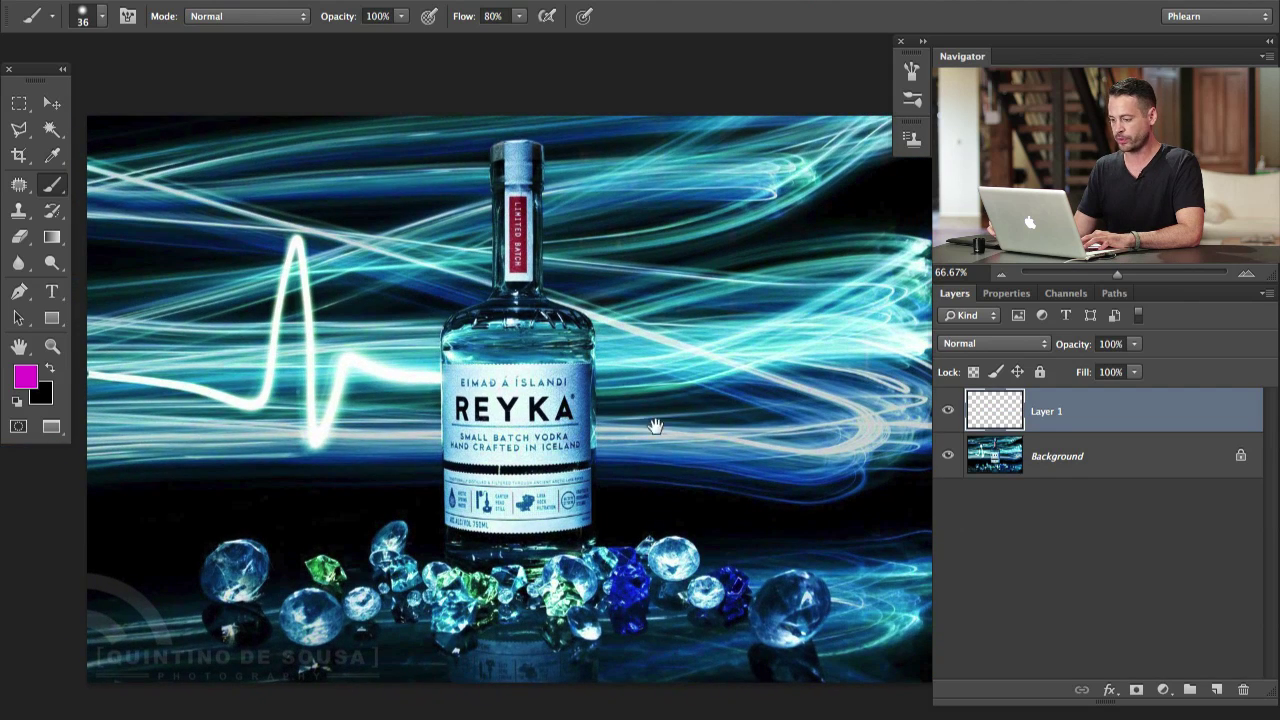
- Circle the heartbeat line and mark the light trails with magenta brush strokes, and delete the layer holding these annotations
drag(661, 430, 655, 446)
mouse_move(262, 263)
mouse_down()
mouse_move(237, 236)
mouse_move(240, 445)
mouse_up()
drag(147, 187, 534, 181)
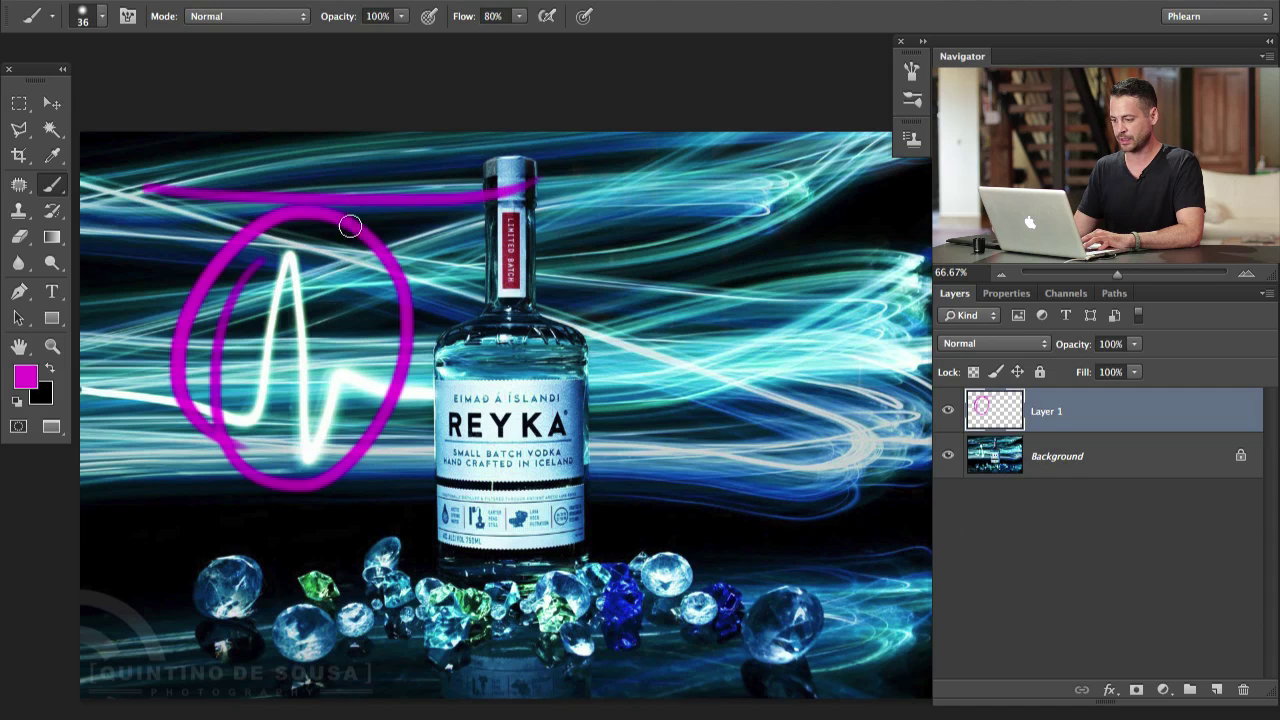
drag(132, 310, 567, 298)
mouse_move(525, 302)
mouse_down()
mouse_move(493, 342)
mouse_move(555, 392)
mouse_up()
drag(577, 246, 390, 215)
drag(393, 210, 746, 268)
drag(746, 284, 438, 346)
mouse_move(722, 347)
mouse_down()
mouse_move(415, 395)
mouse_move(652, 344)
mouse_move(469, 331)
mouse_up()
drag(456, 428, 501, 436)
drag(690, 200, 684, 406)
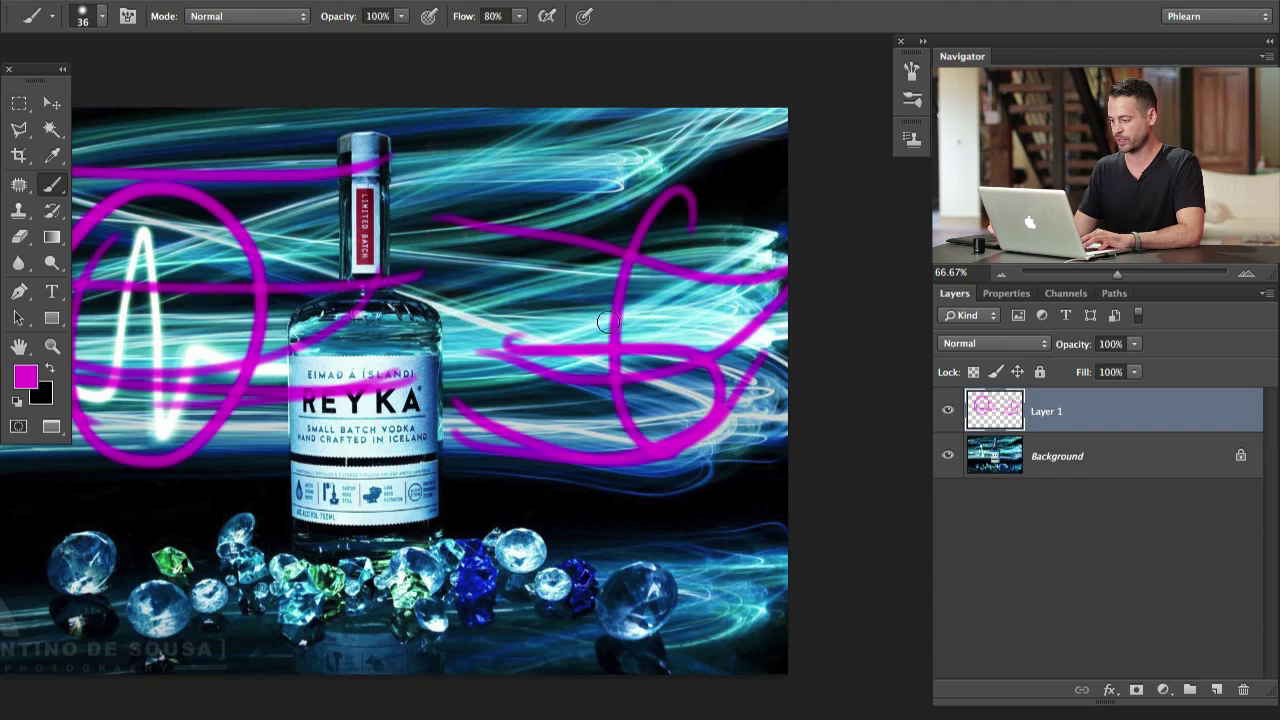
mouse_move(591, 323)
mouse_down()
mouse_move(691, 294)
mouse_move(779, 319)
mouse_up()
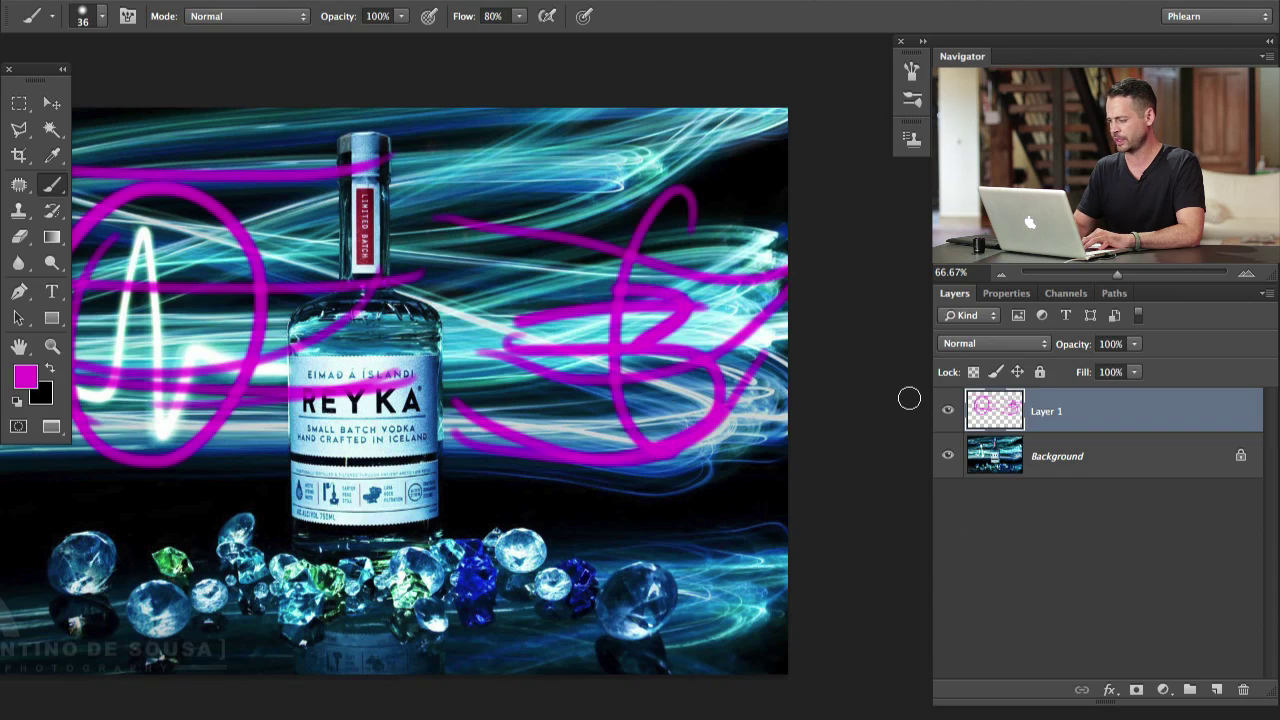
key(Delete)
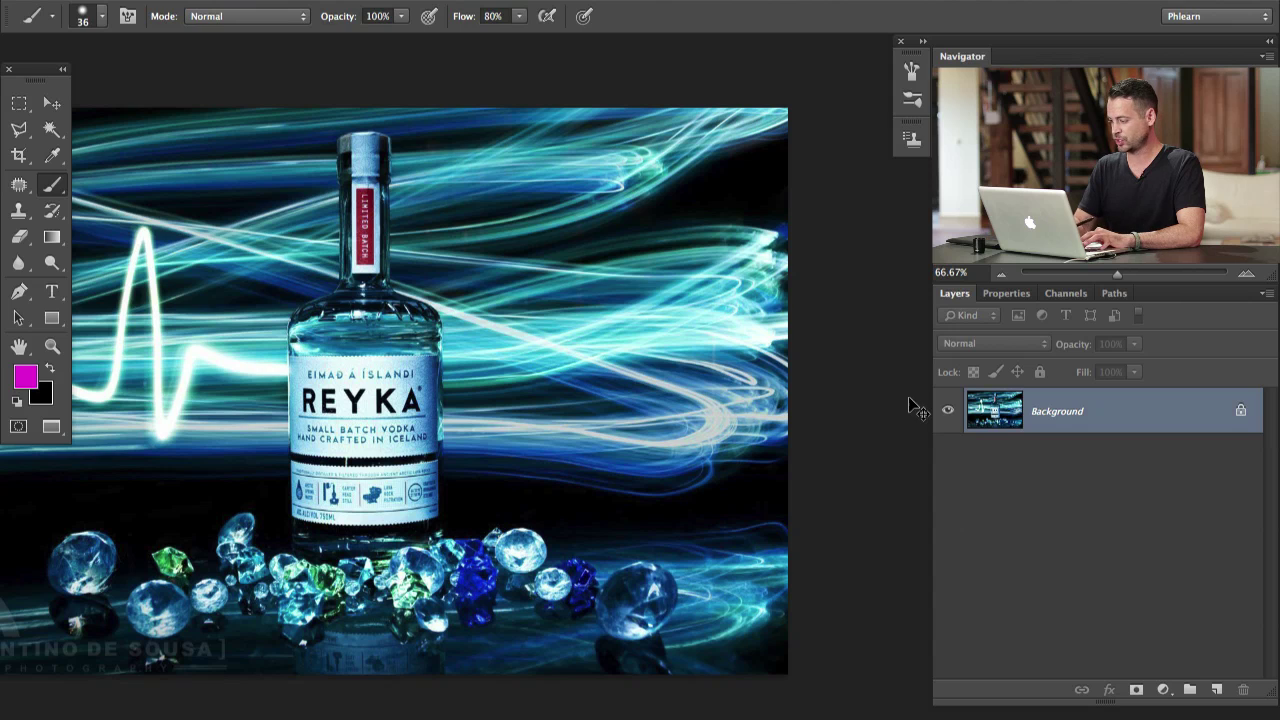
- Duplicate the background layer and make a rectangular selection around the light trails on the bottle's right side, above the crystals
key(ctrl+j)
drag(525, 327, 490, 349)
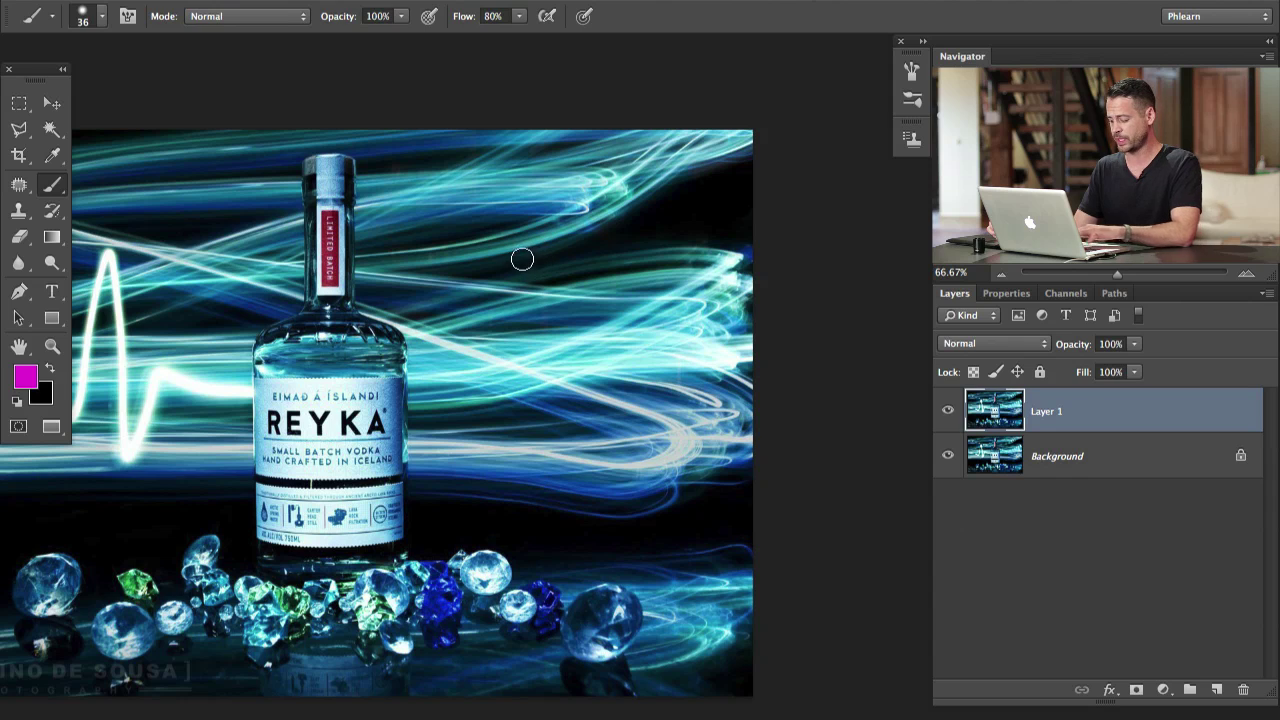
key(m)
drag(446, 153, 806, 527)
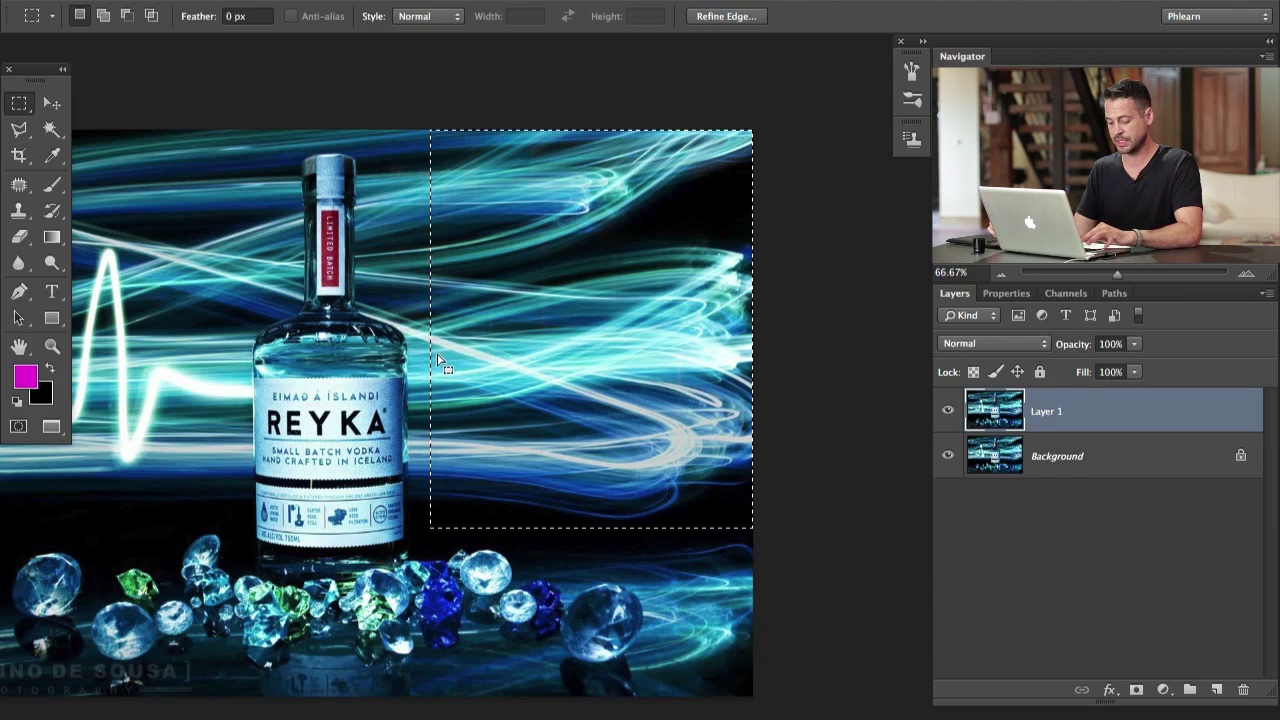
- Put the selection into Quick Mask mode, comparing the red overlay with the normal selection outline
key(q)
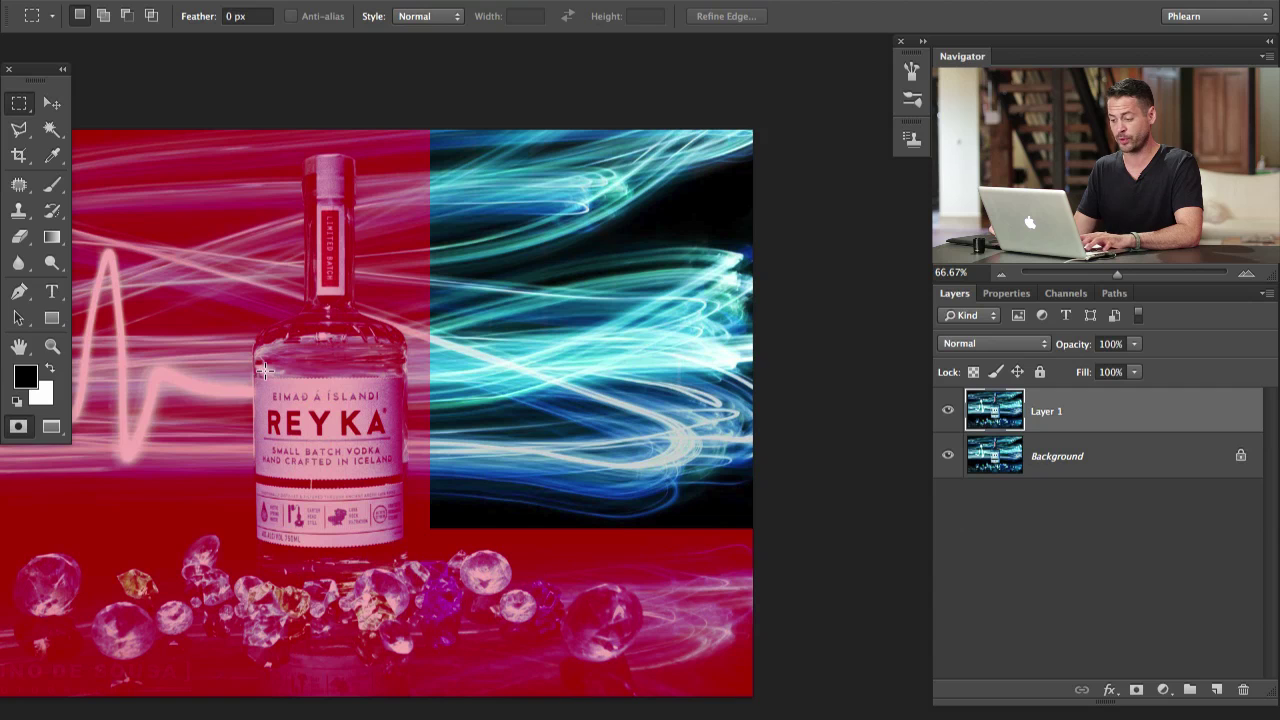
key(q)
key(q)
key(q)
key(q)
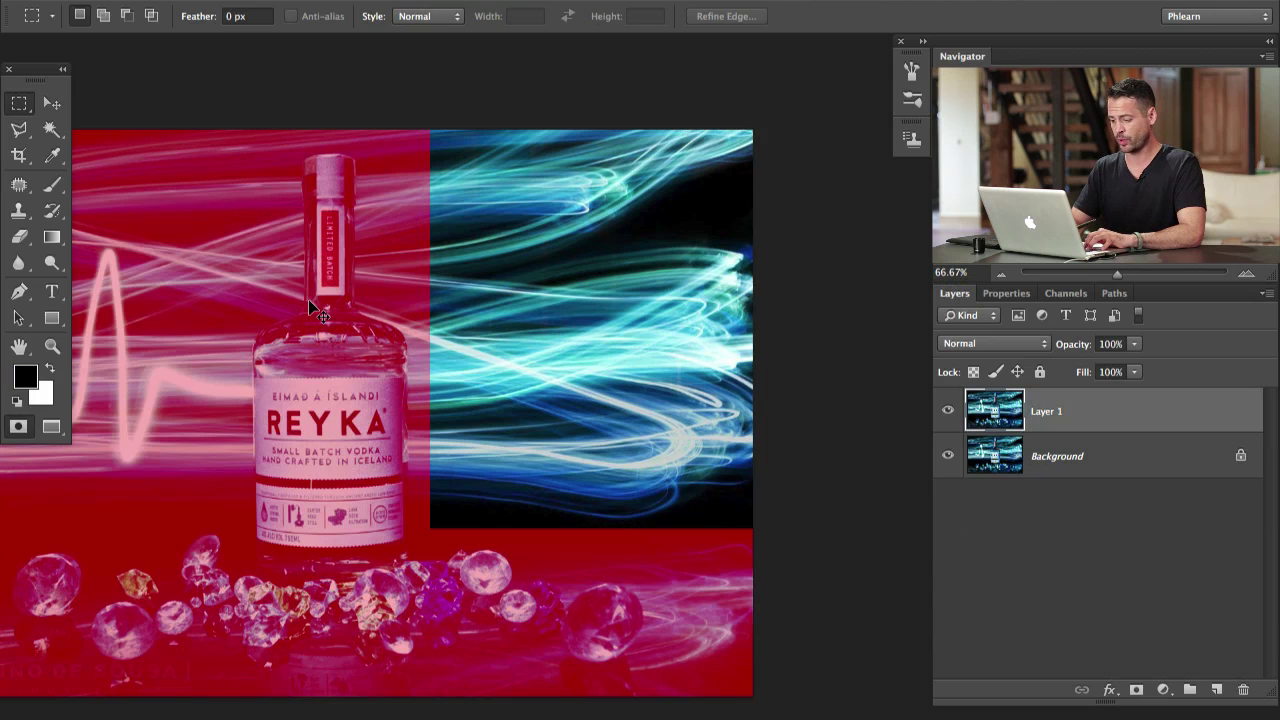
- Soften the quick mask's edges with a Gaussian Blur of 9.9 pixels and turn it back into a selection
key(super+alt+f)
drag(314, 121, 228, 201)
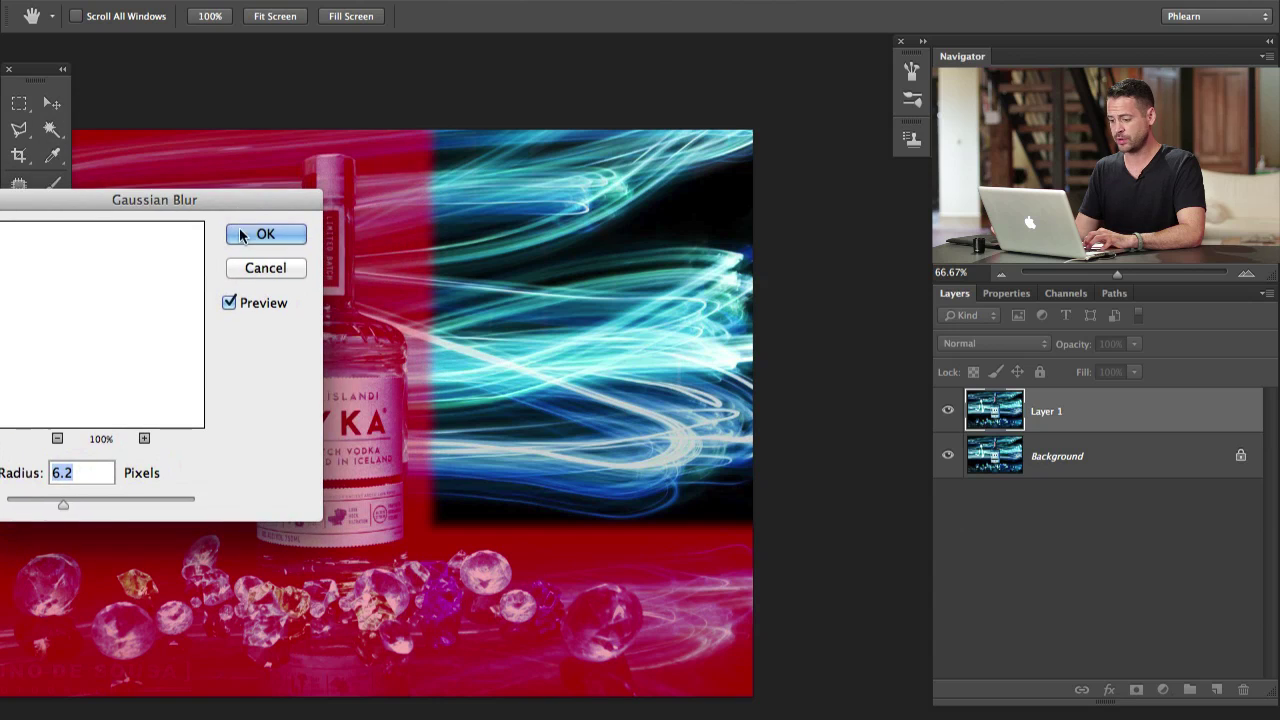
drag(62, 505, 79, 507)
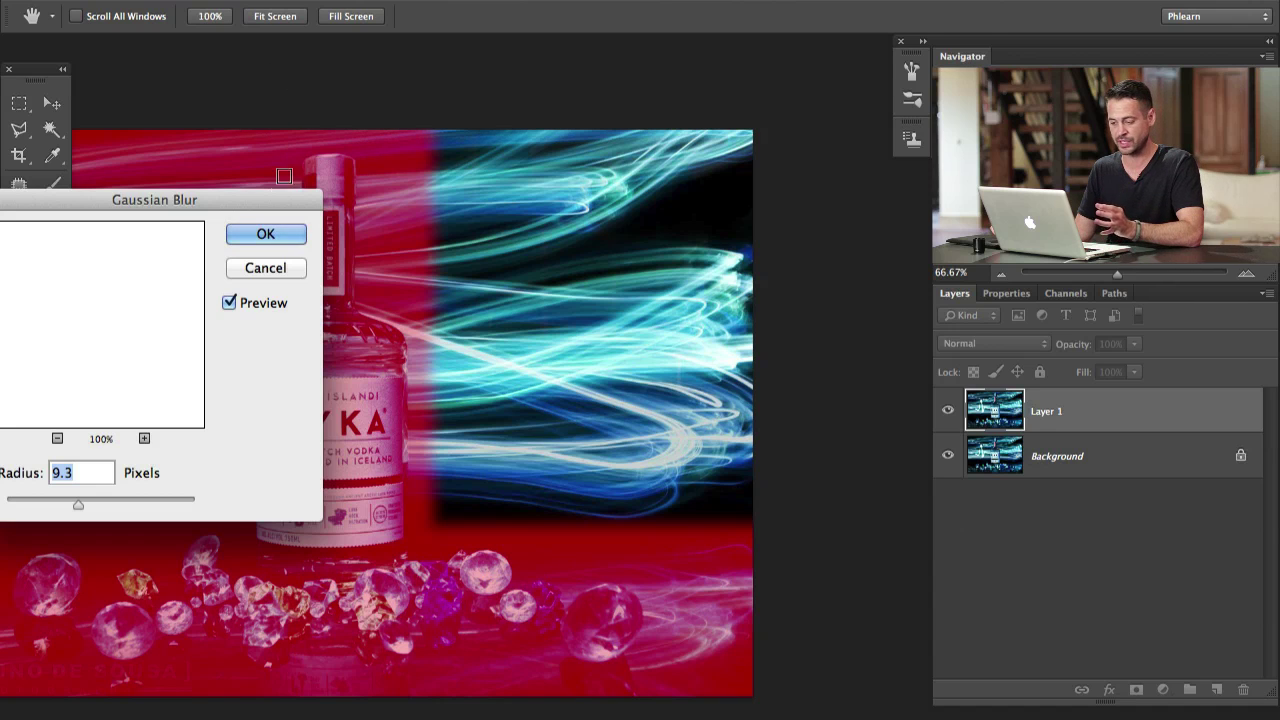
drag(279, 196, 333, 167)
drag(108, 471, 136, 474)
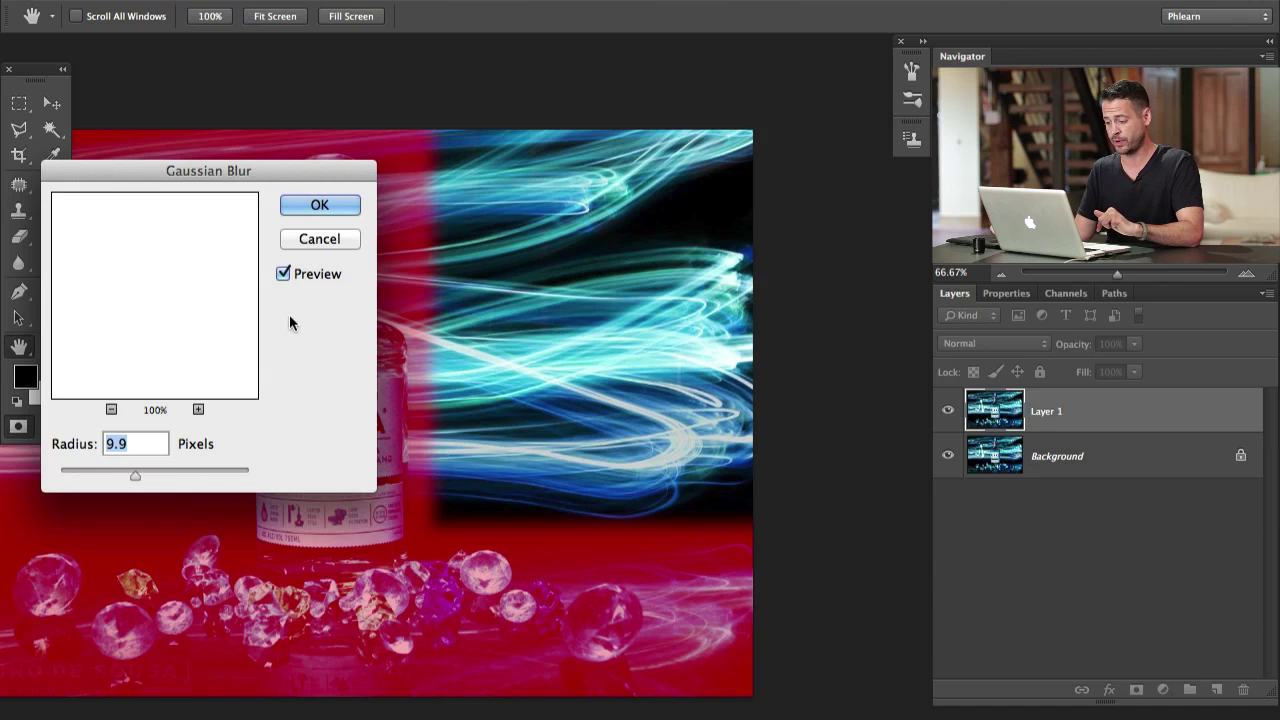
click(325, 204)
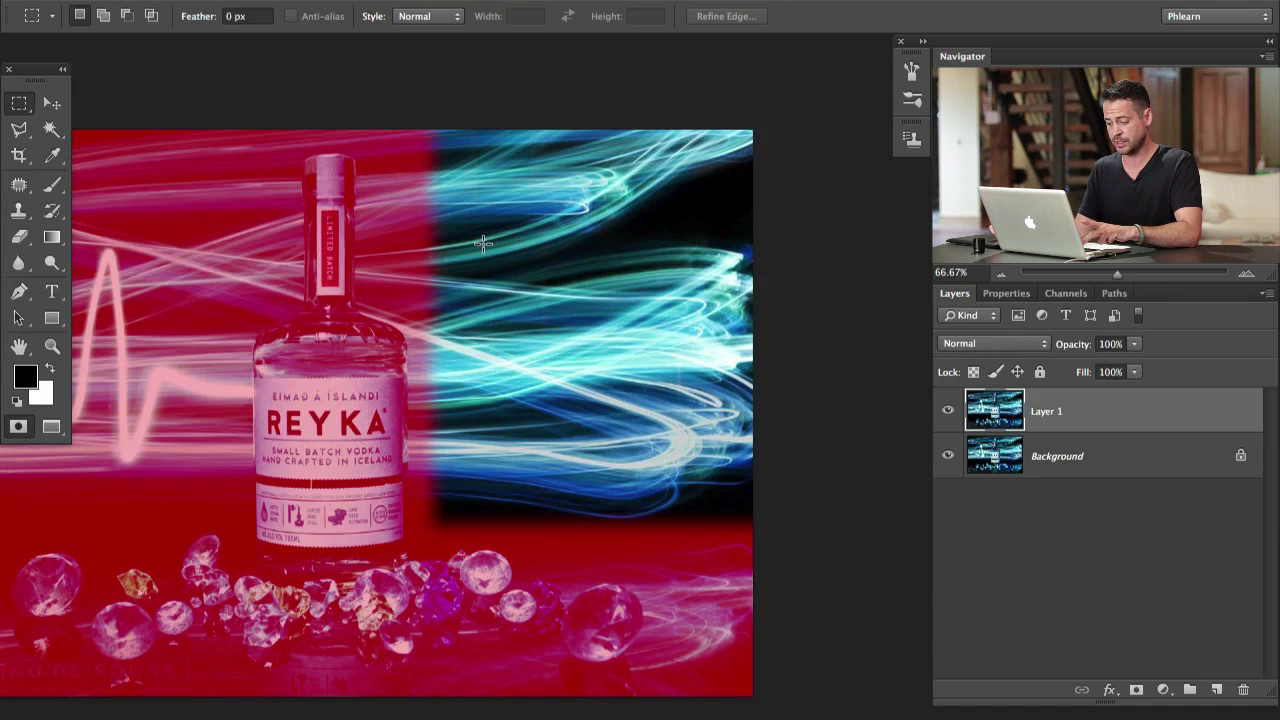
key(q)
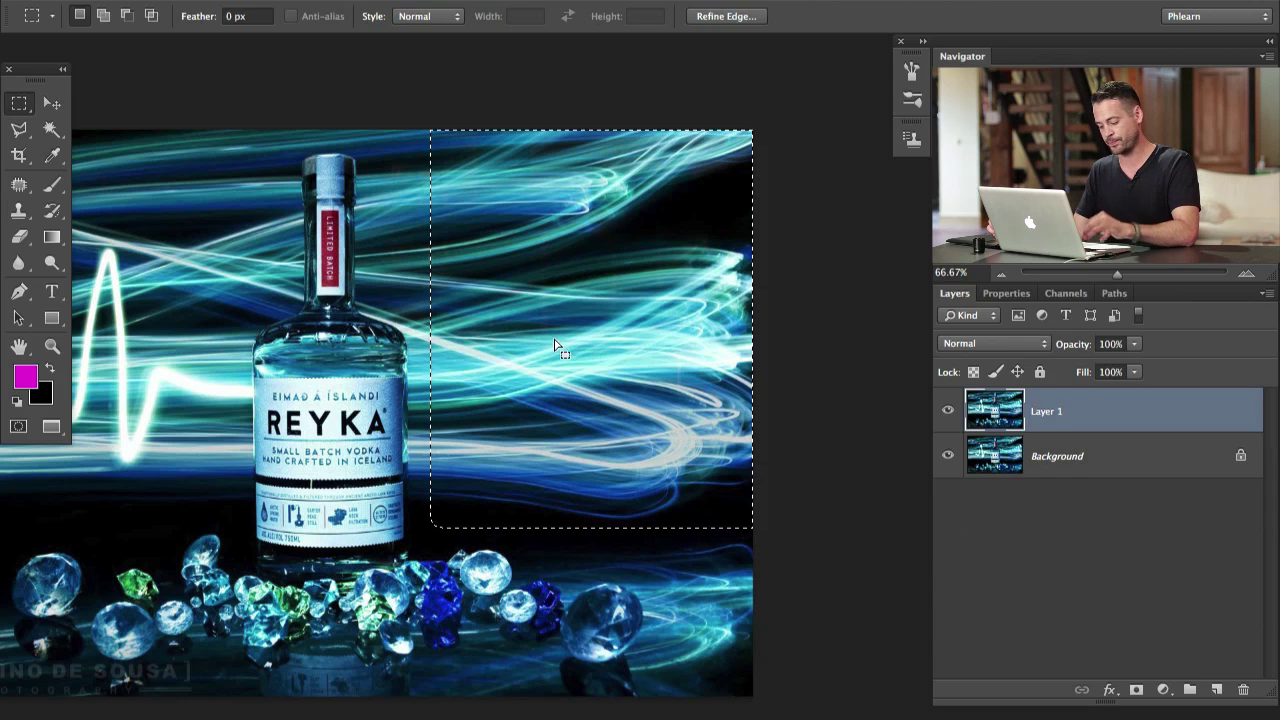
- Stretch the selected light trails horizontally past the canvas's right edge with Free Transform, and deselect
key(ctrl+t)
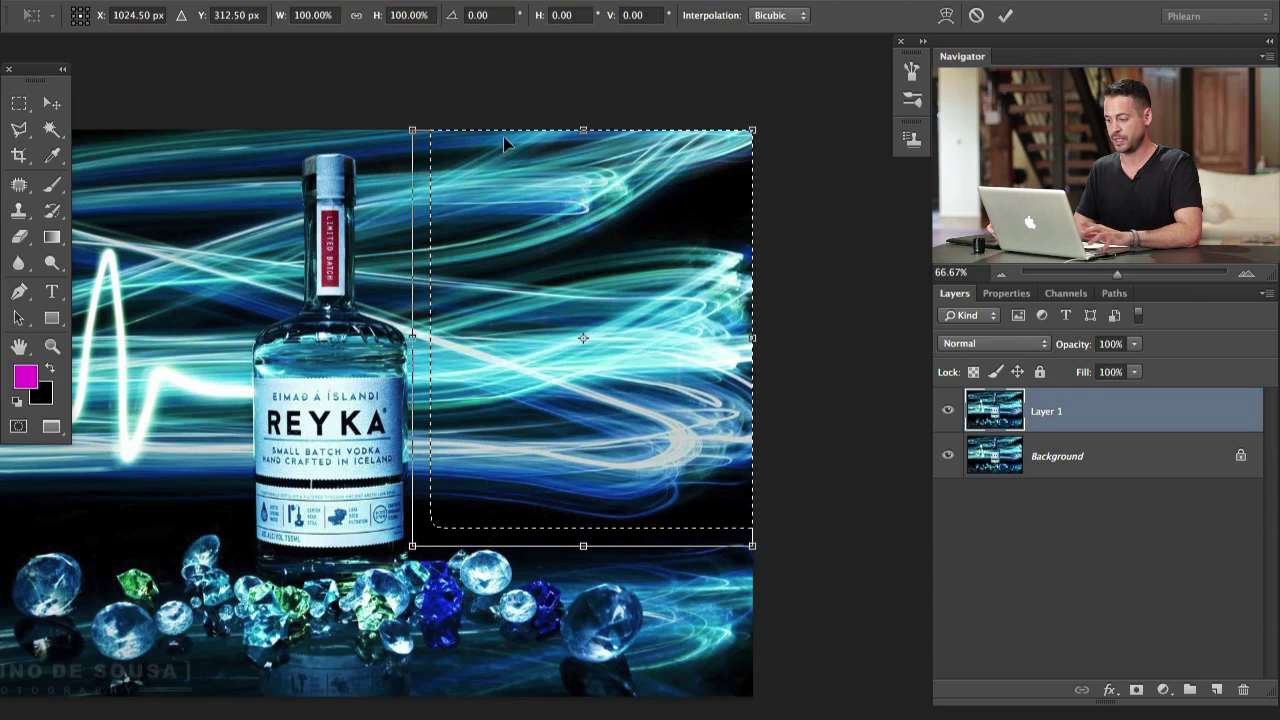
scroll(737, 348, right, 2)
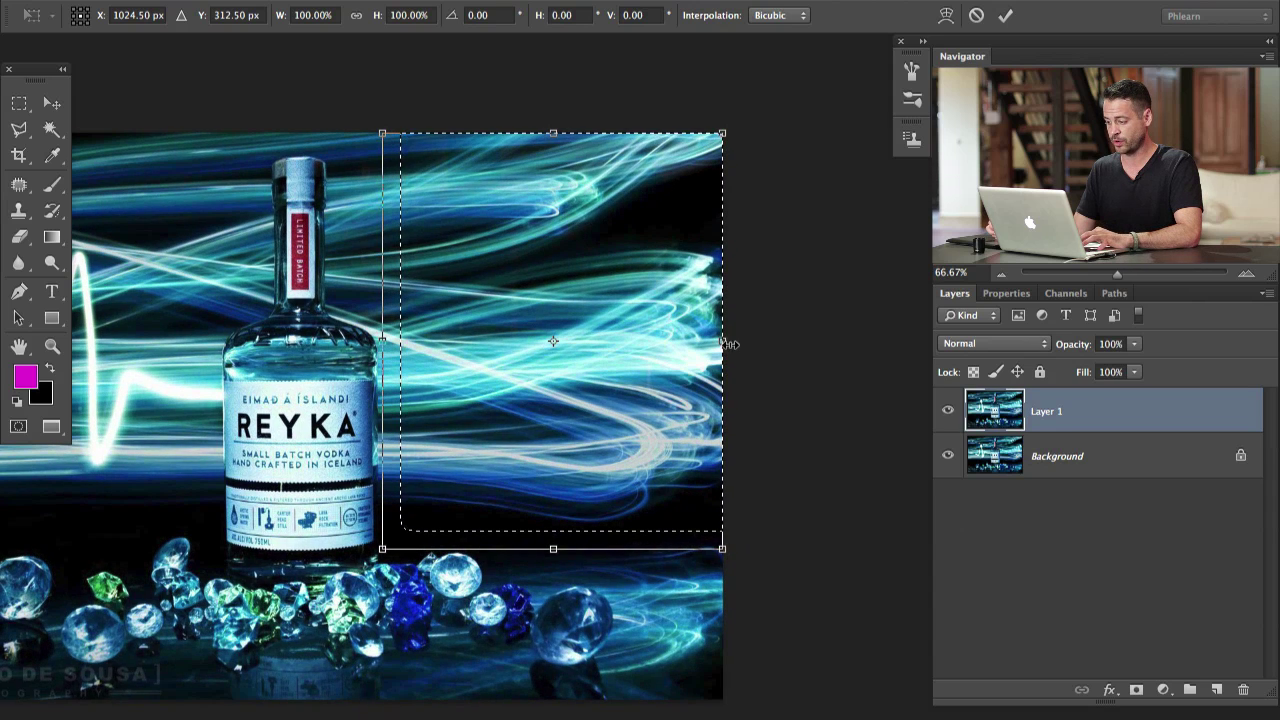
drag(728, 343, 916, 344)
key(Return)
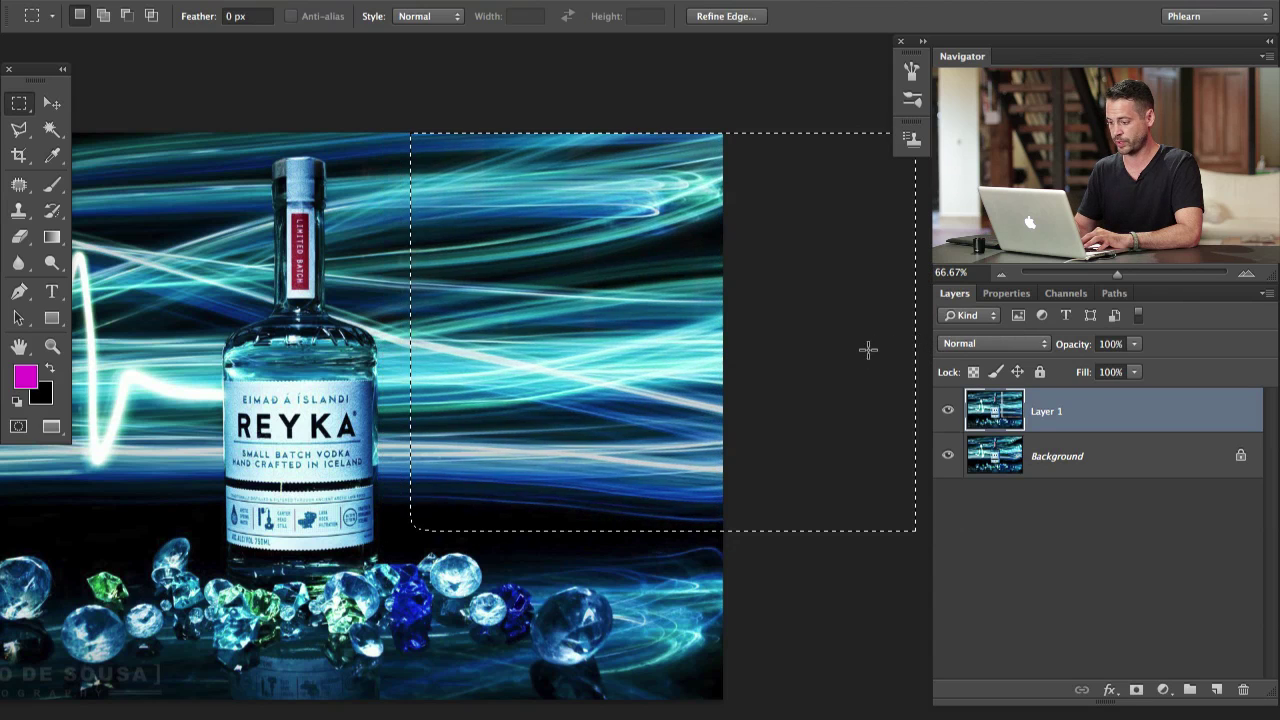
key(ctrl+d)
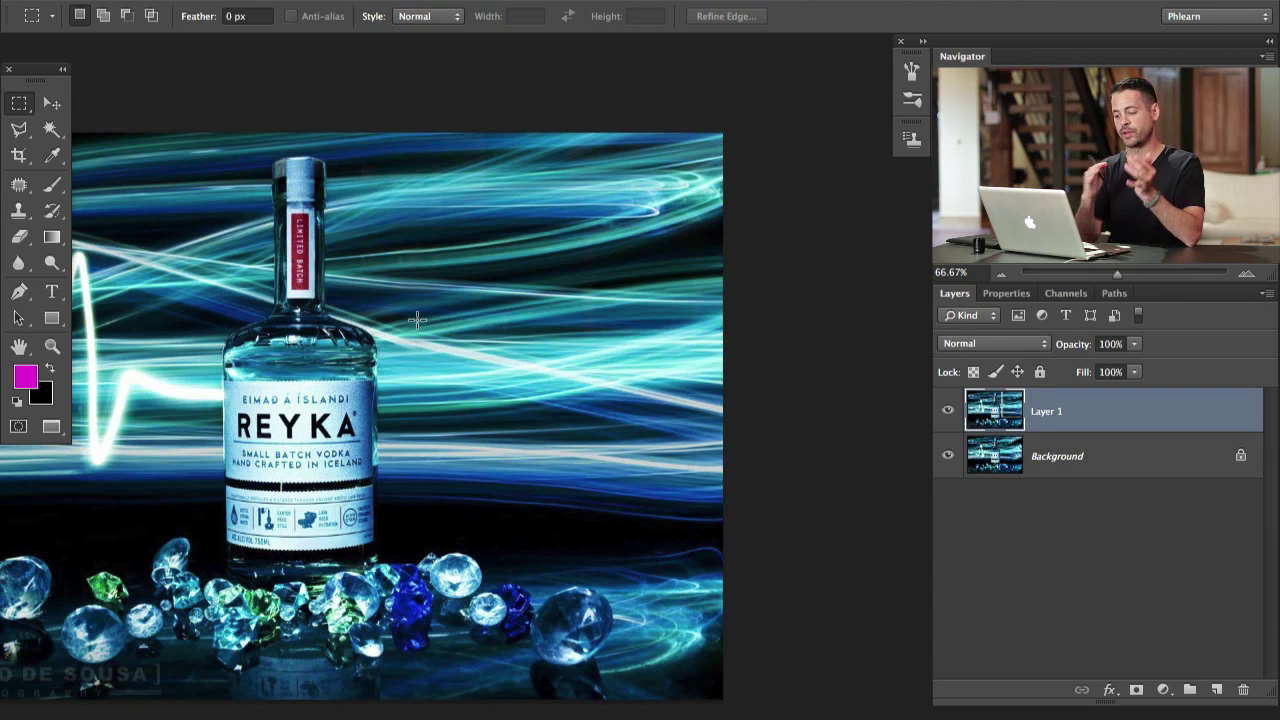
- Compare the stretched layer with the original photo and examine the light trails beside the bottle up close
drag(413, 509, 597, 492)
click(949, 411)
click(949, 411)
click(949, 411)
click(949, 411)
drag(715, 507, 696, 514)
scroll(695, 514, right, 1)
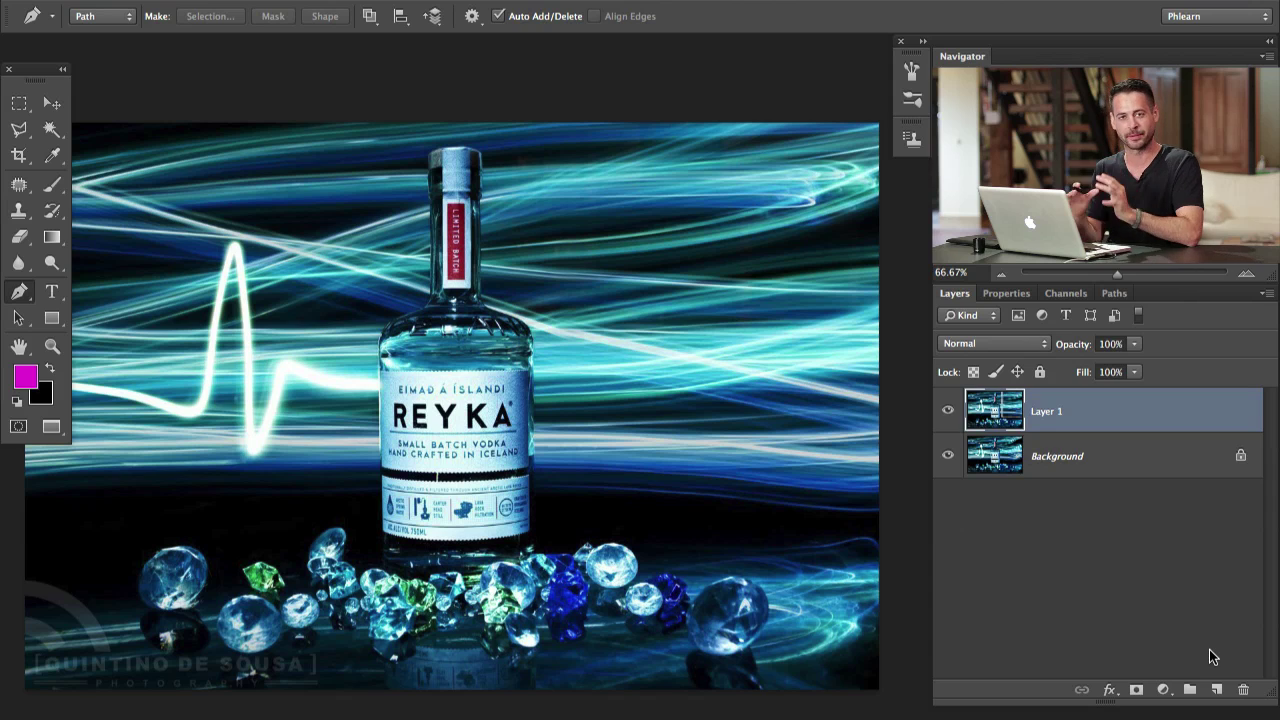
key(ctrl+1)
drag(633, 340, 497, 418)
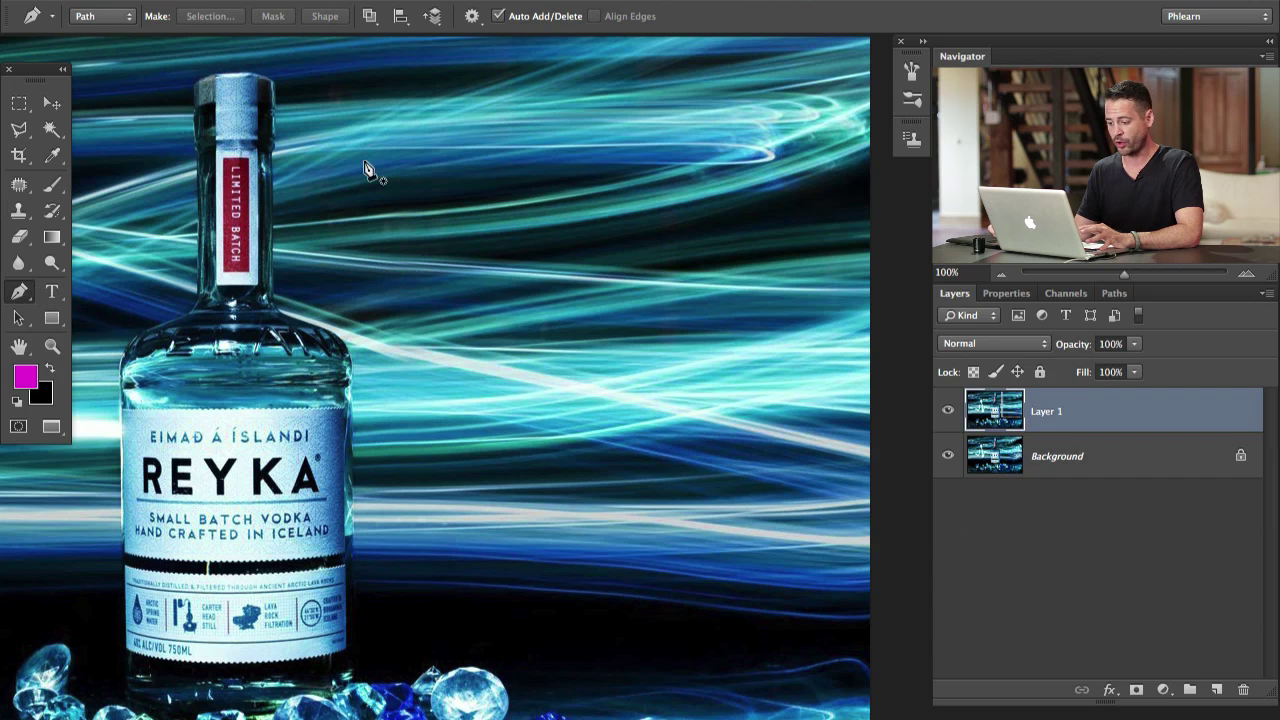
drag(500, 378, 917, 367)
drag(207, 412, 419, 386)
click(318, 387)
drag(738, 408, 129, 429)
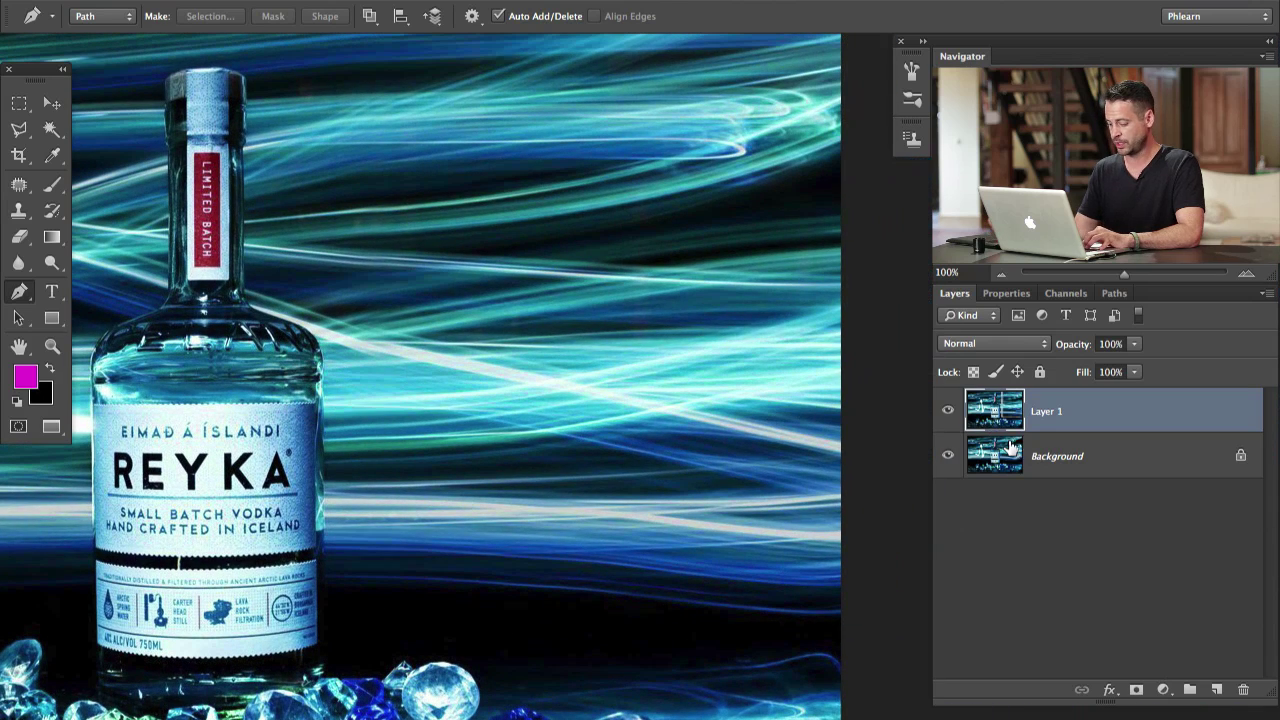
- Add a new layer above Layer 1, reset the colours to default black and white, and fill the layer with white
key(ctrl+shift+alt+n)
key(ctrl+BackSpace)
key(alt+BackSpace)
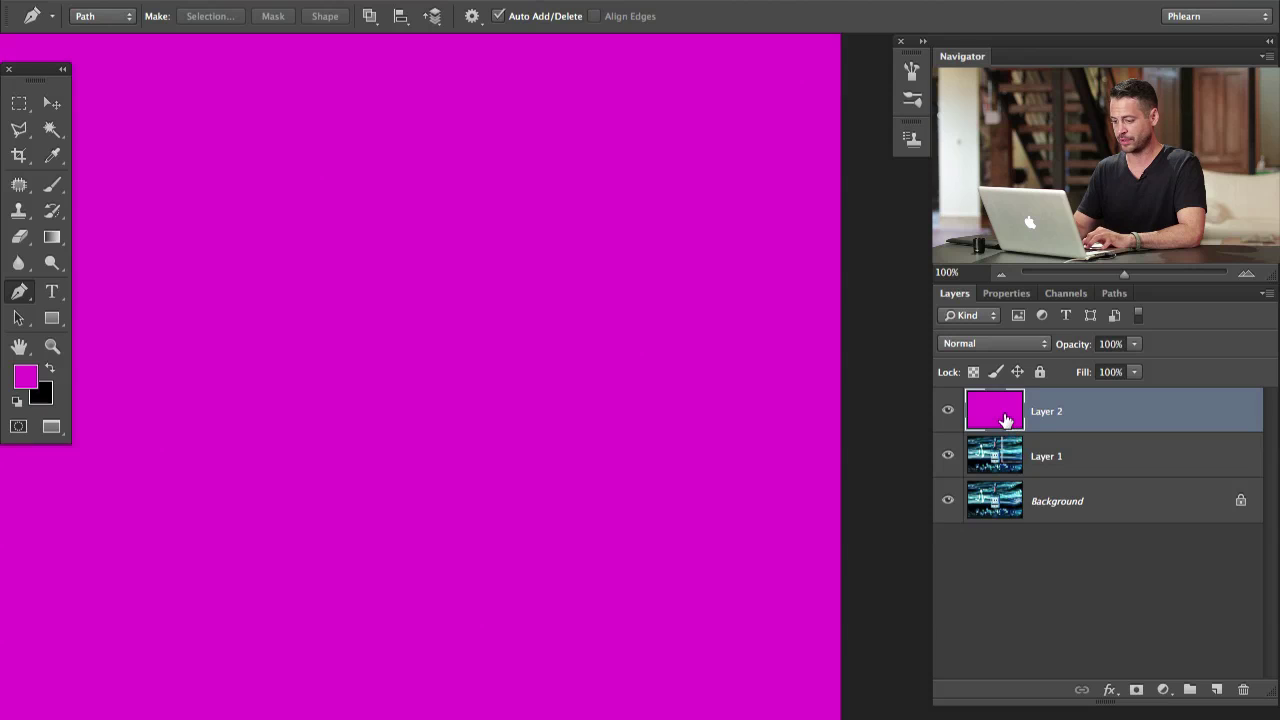
key(d)
key(alt+BackSpace)
key(ctrl+BackSpace)
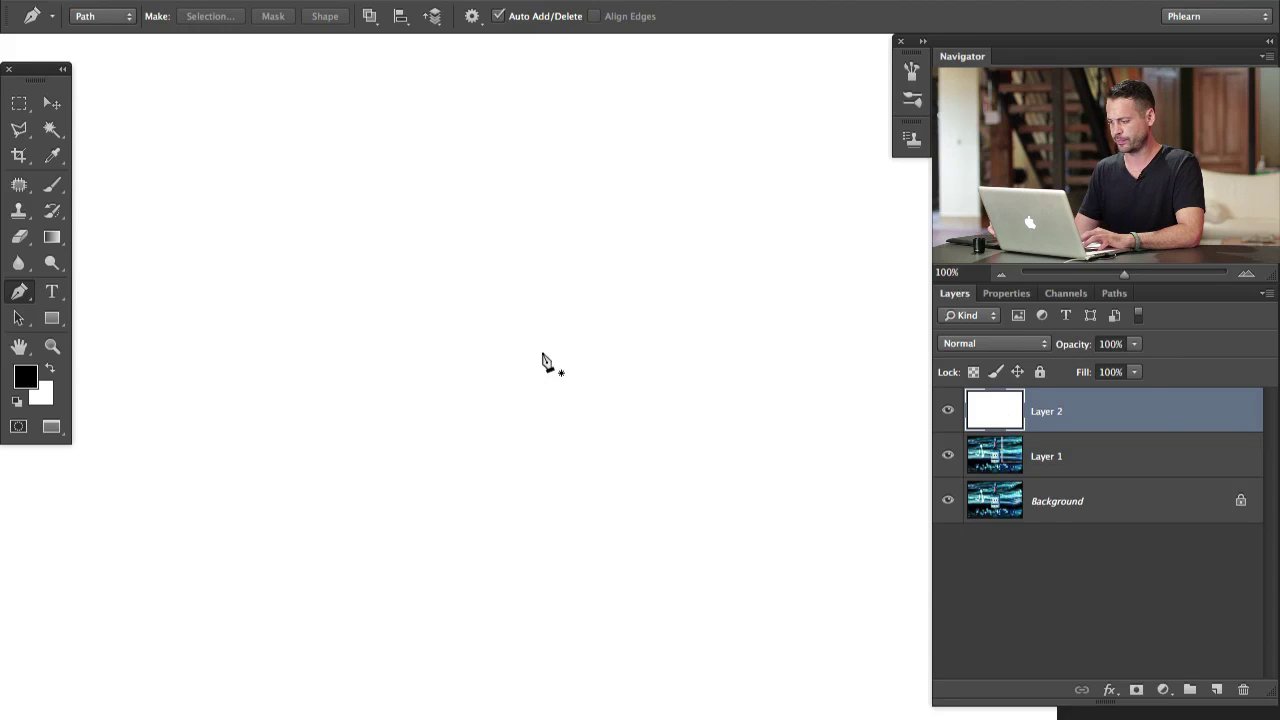
click(949, 406)
click(946, 411)
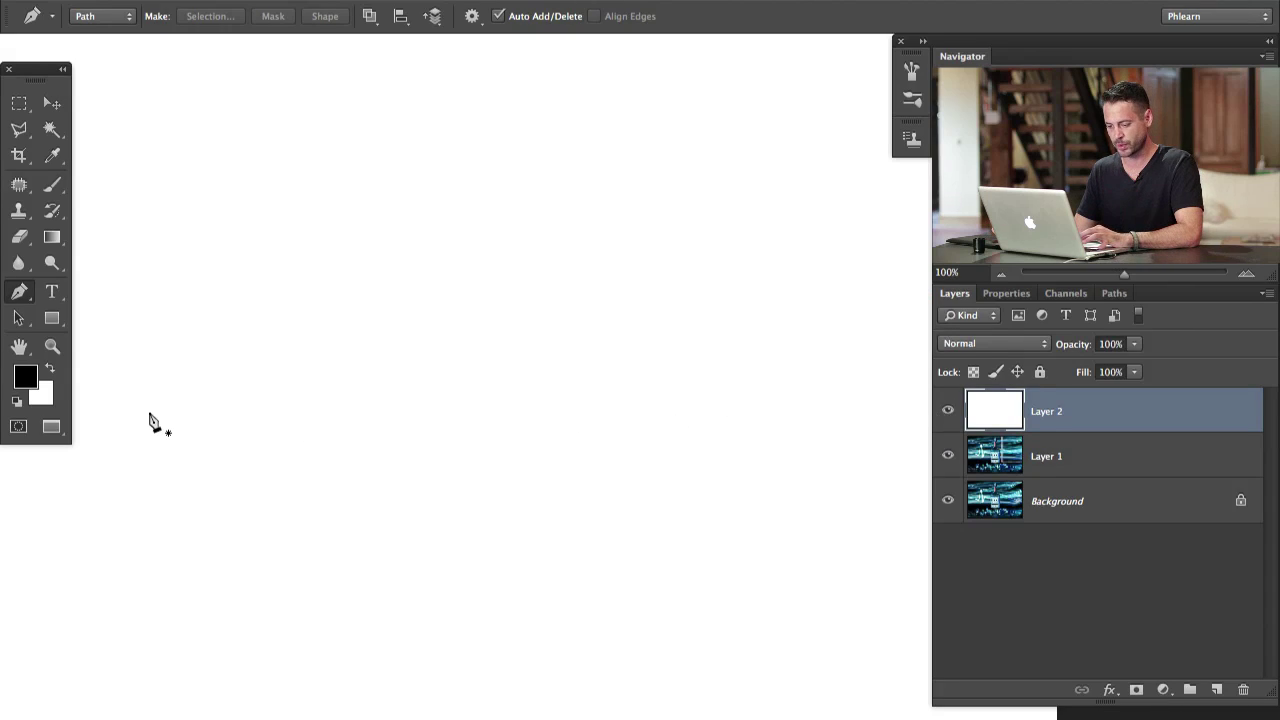
- Draw a heartbeat-shaped Pen tool path with a flat lead-in, tall peak, deep dip, small second peak and flat tail
drag(165, 415, 243, 420)
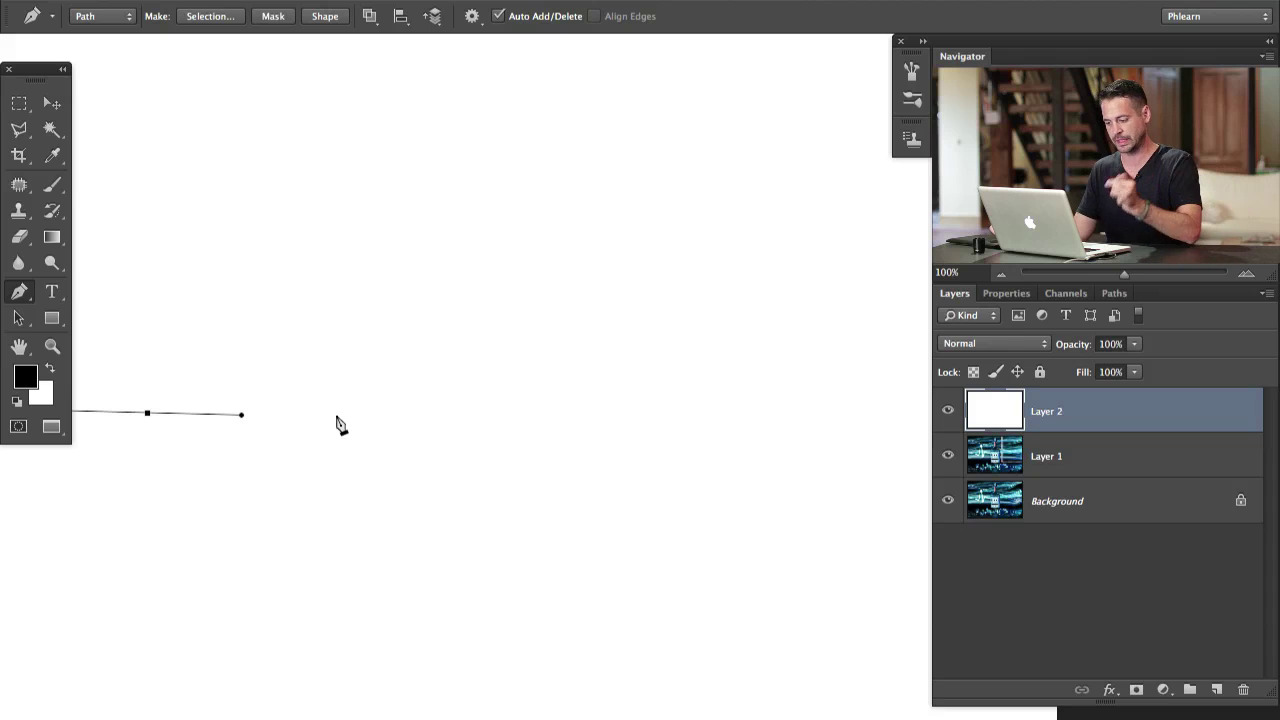
drag(455, 409, 476, 409)
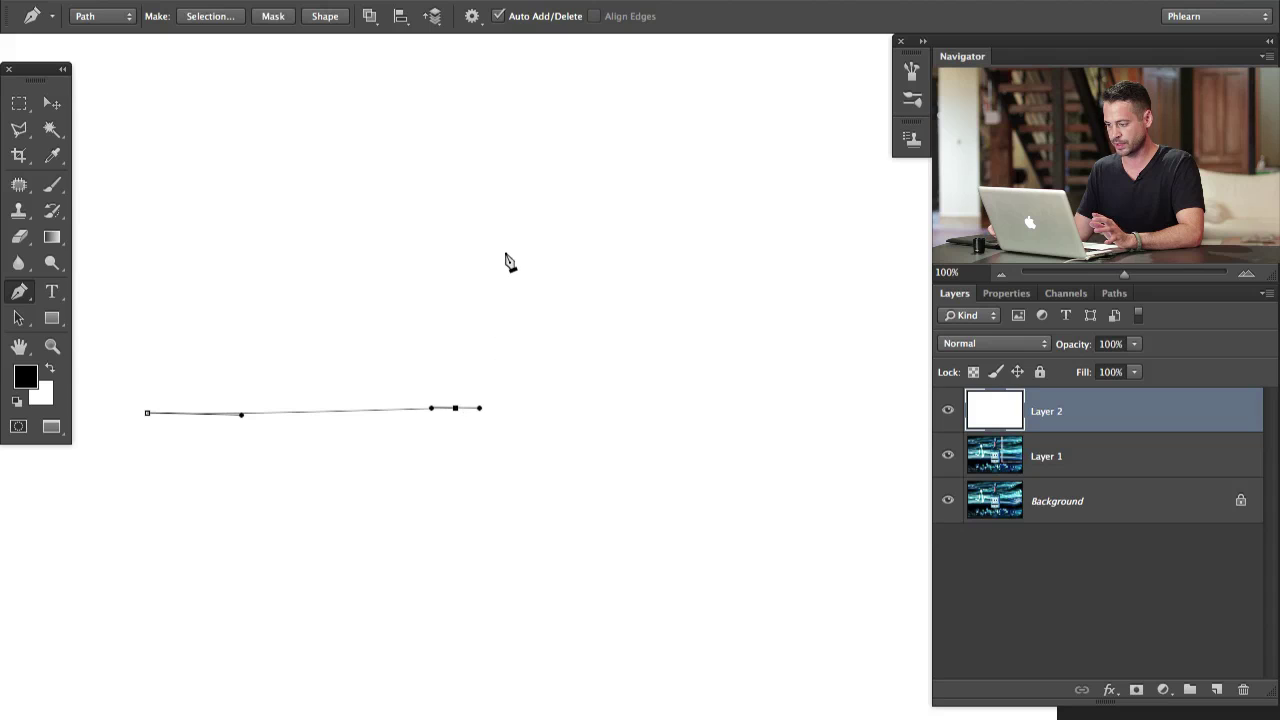
drag(509, 242, 522, 310)
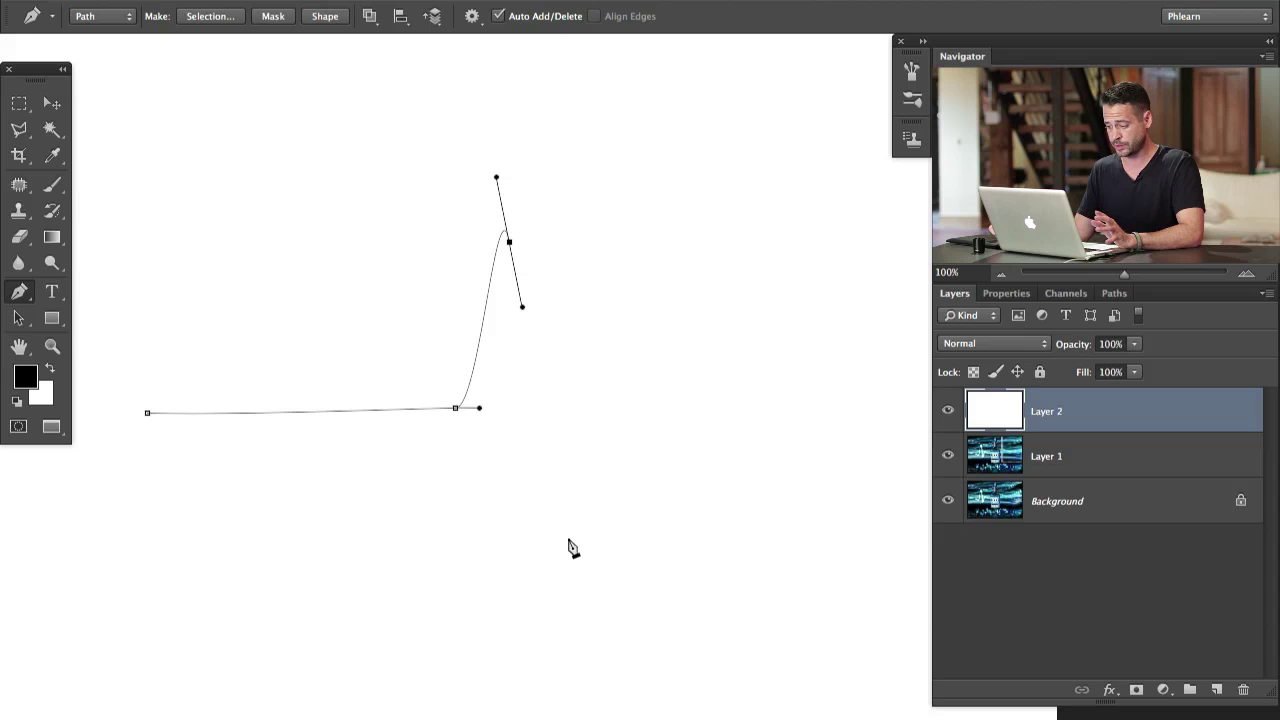
drag(571, 550, 586, 497)
drag(607, 371, 621, 386)
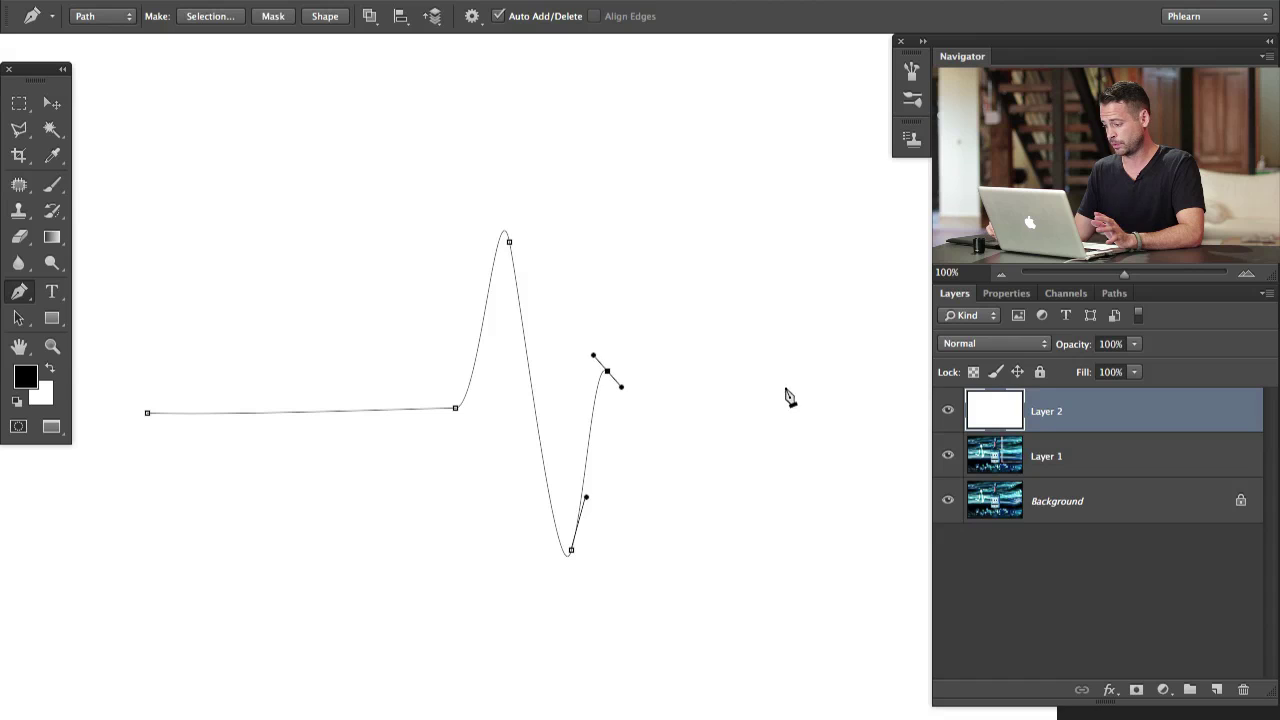
drag(789, 390, 961, 385)
- Shift the anchor at the foot of the tall peak outward and extend the path's tail with one more smooth point
drag(709, 462, 531, 448)
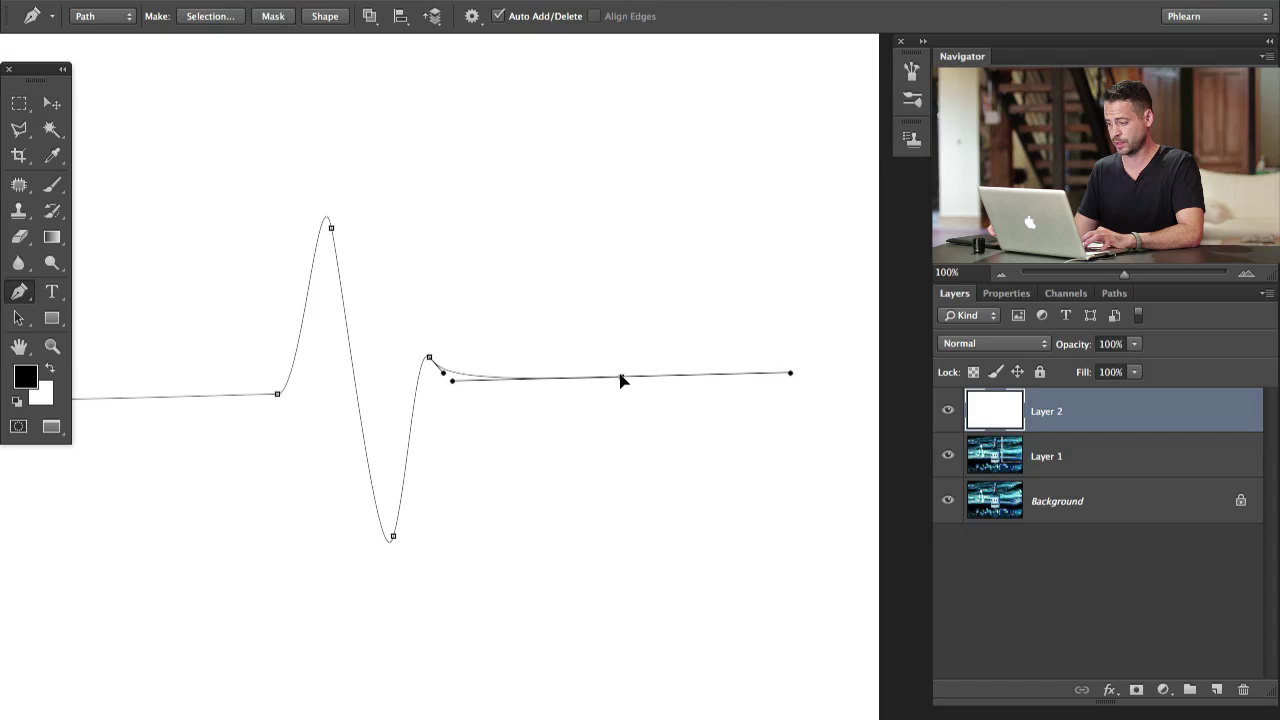
drag(427, 466, 530, 469)
drag(380, 395, 366, 394)
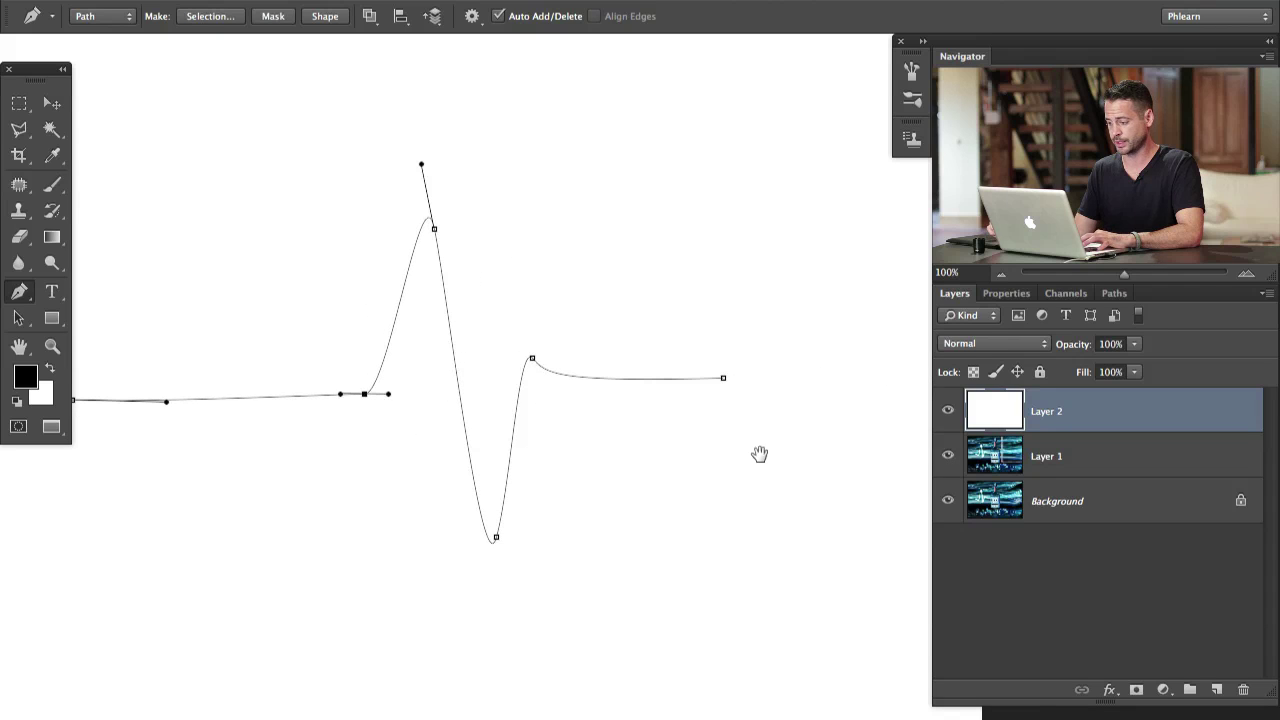
drag(760, 458, 503, 440)
drag(631, 360, 826, 360)
drag(431, 454, 693, 489)
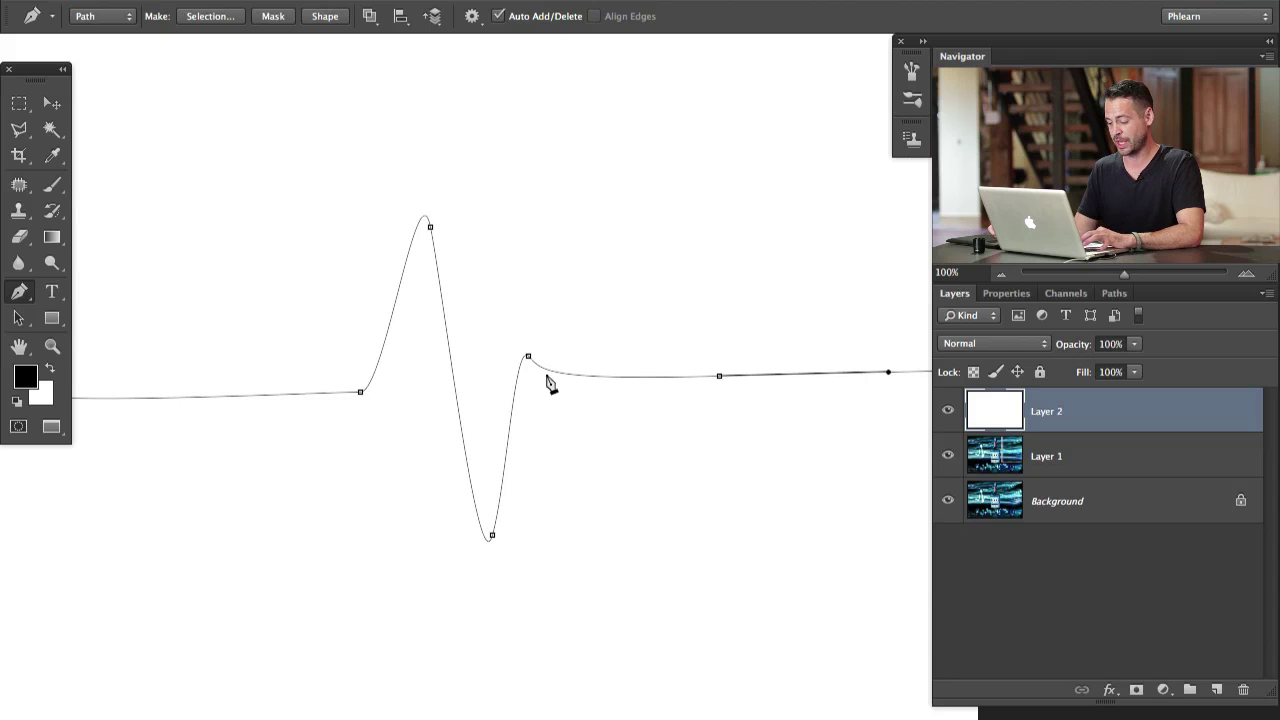
- Reposition the anchors of the path's deep dip, small second peak and tall peak to refine the heartbeat shape
drag(507, 461, 553, 475)
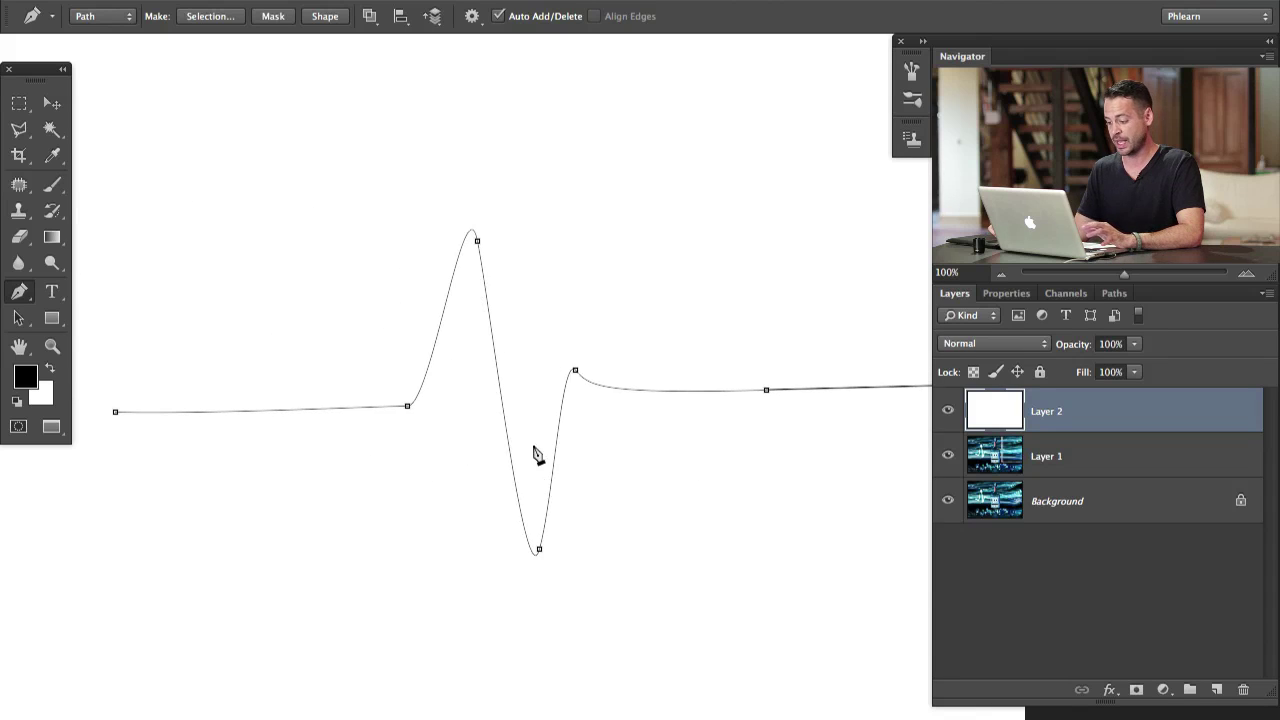
super+click(539, 550)
mouse_move(539, 550)
mouse_down()
mouse_move(480, 546)
mouse_move(546, 480)
mouse_move(529, 537)
mouse_up()
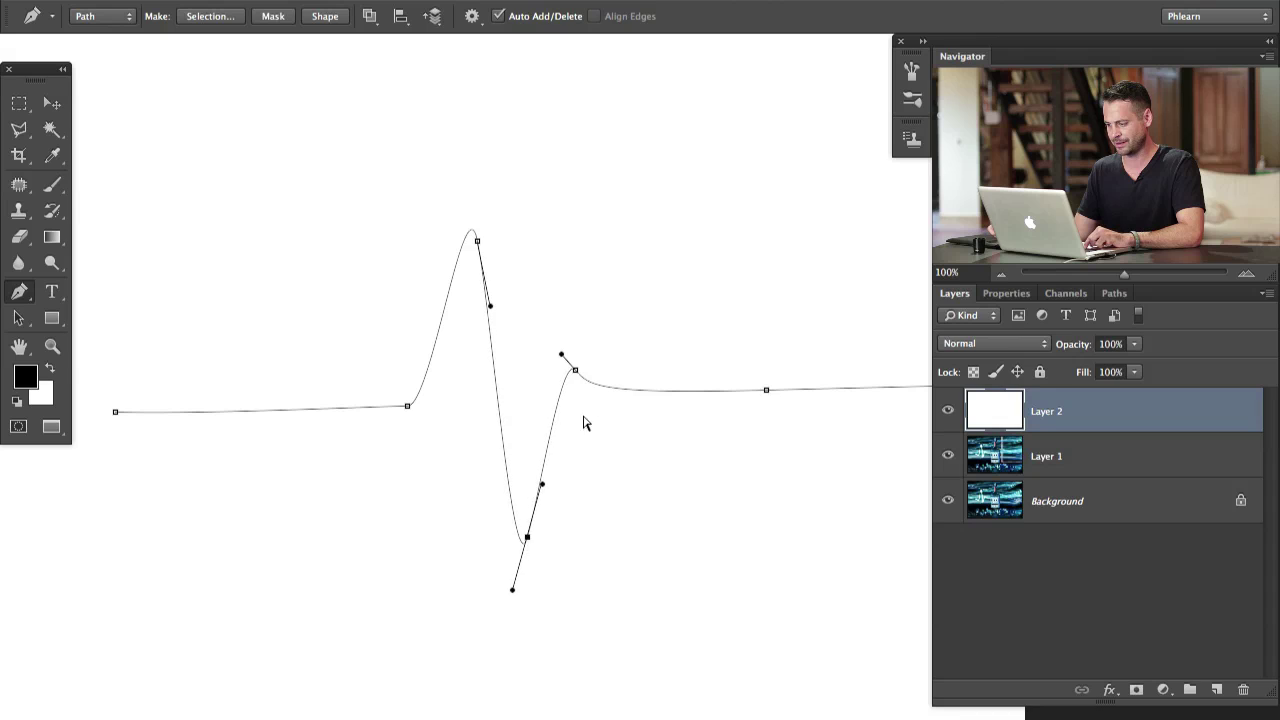
drag(576, 376, 572, 365)
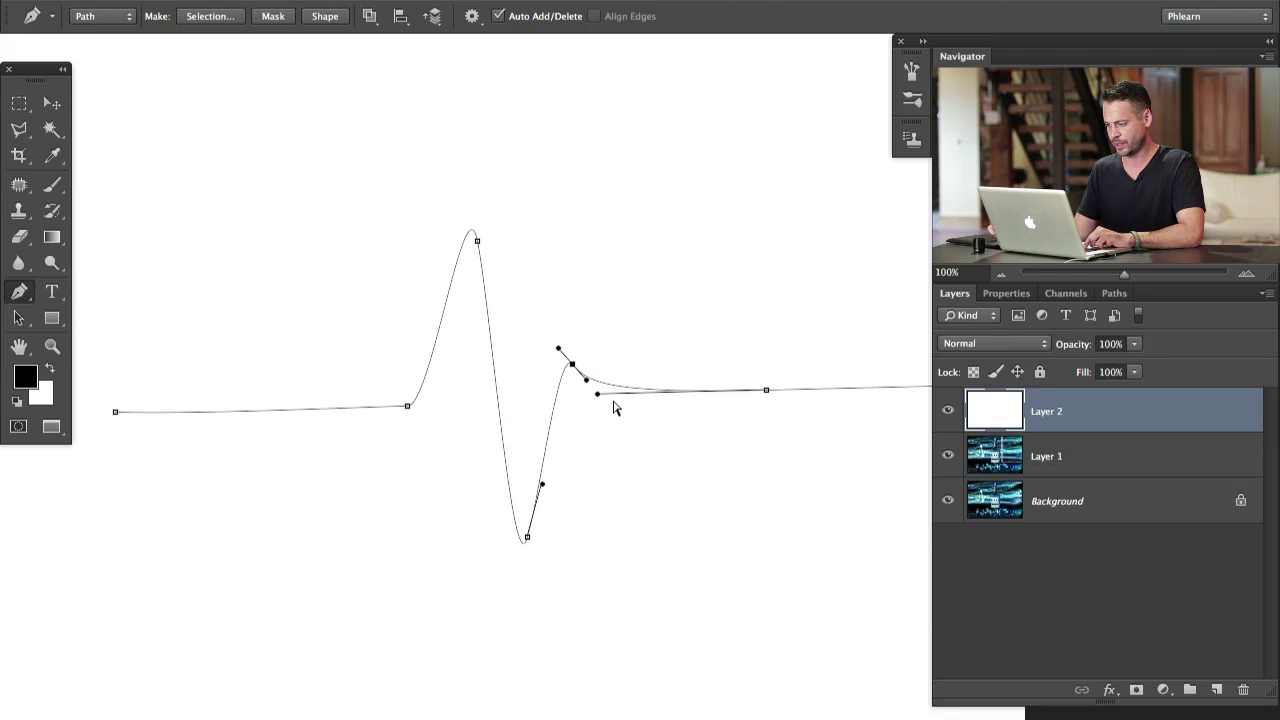
drag(477, 241, 490, 241)
- Adjust the path's starting point and the foot of the tall peak, and raise the dip's anchor slightly
drag(401, 409, 441, 413)
drag(197, 481, 358, 477)
drag(276, 409, 170, 420)
drag(600, 413, 575, 414)
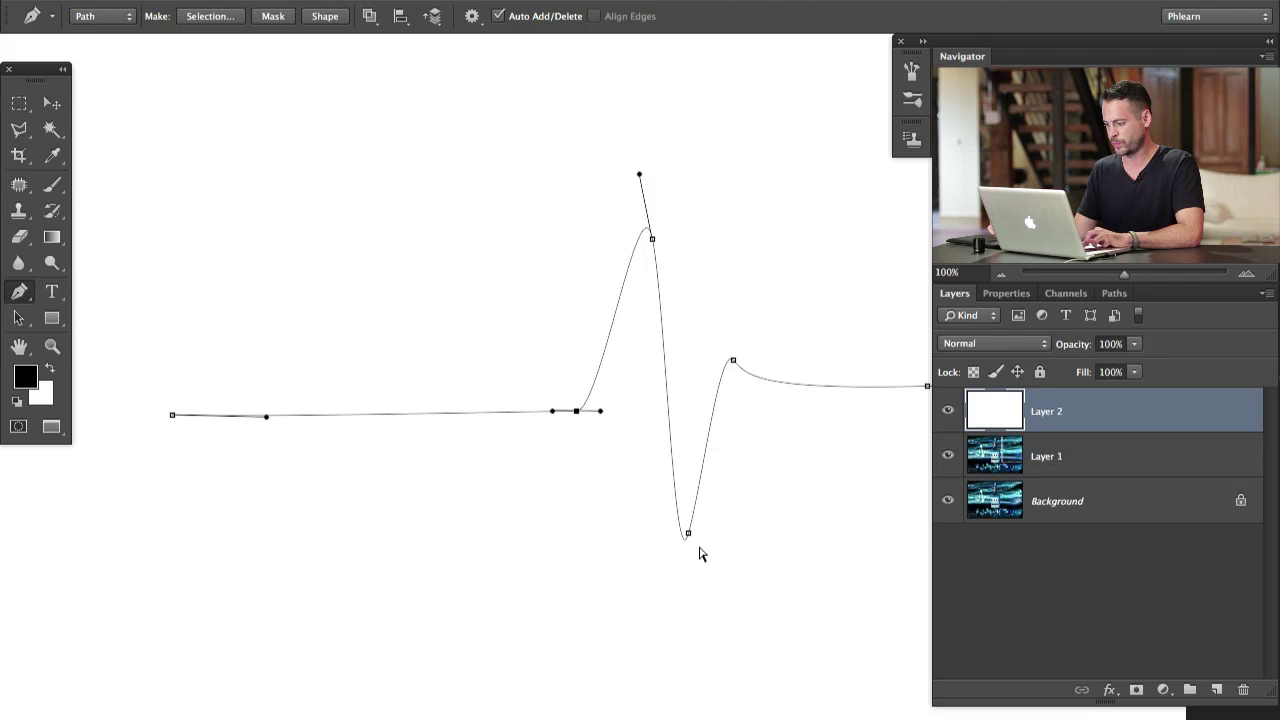
mouse_move(689, 535)
mouse_down()
mouse_move(689, 491)
mouse_move(686, 517)
mouse_up()
drag(575, 414, 600, 397)
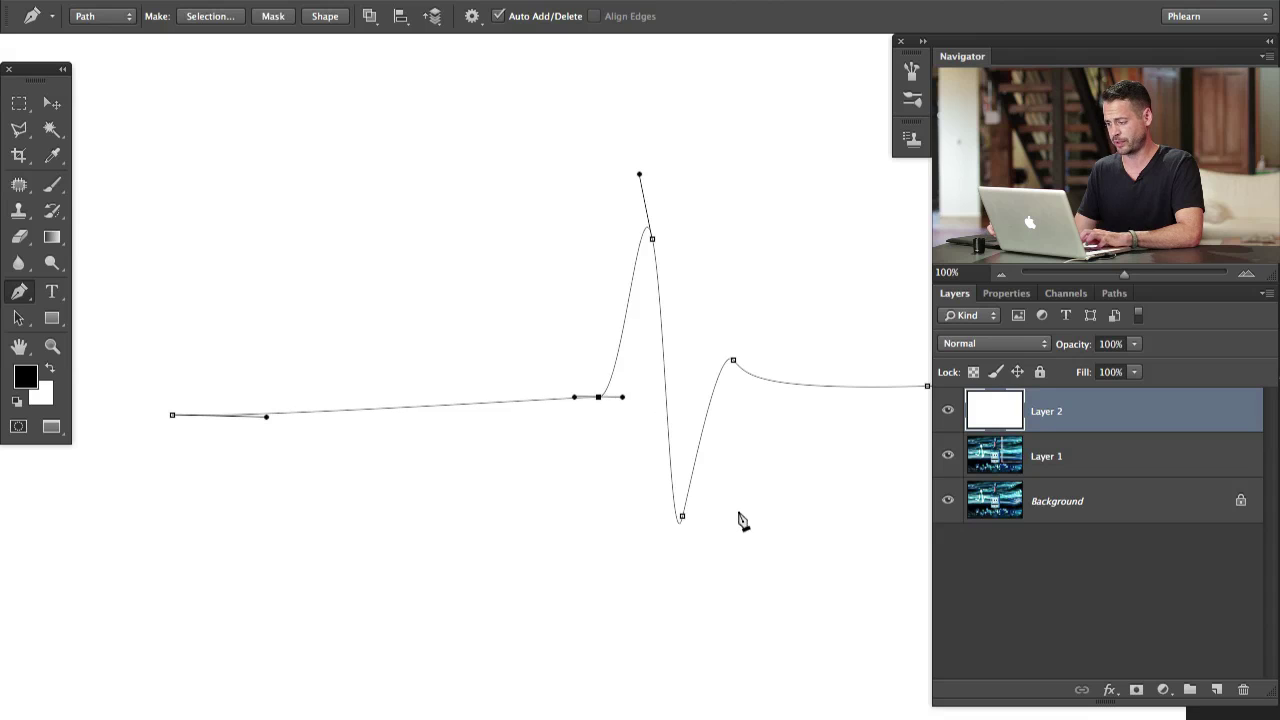
- Pull the end anchor of the path's tail inward and slightly down
drag(737, 514, 633, 502)
drag(715, 485, 624, 525)
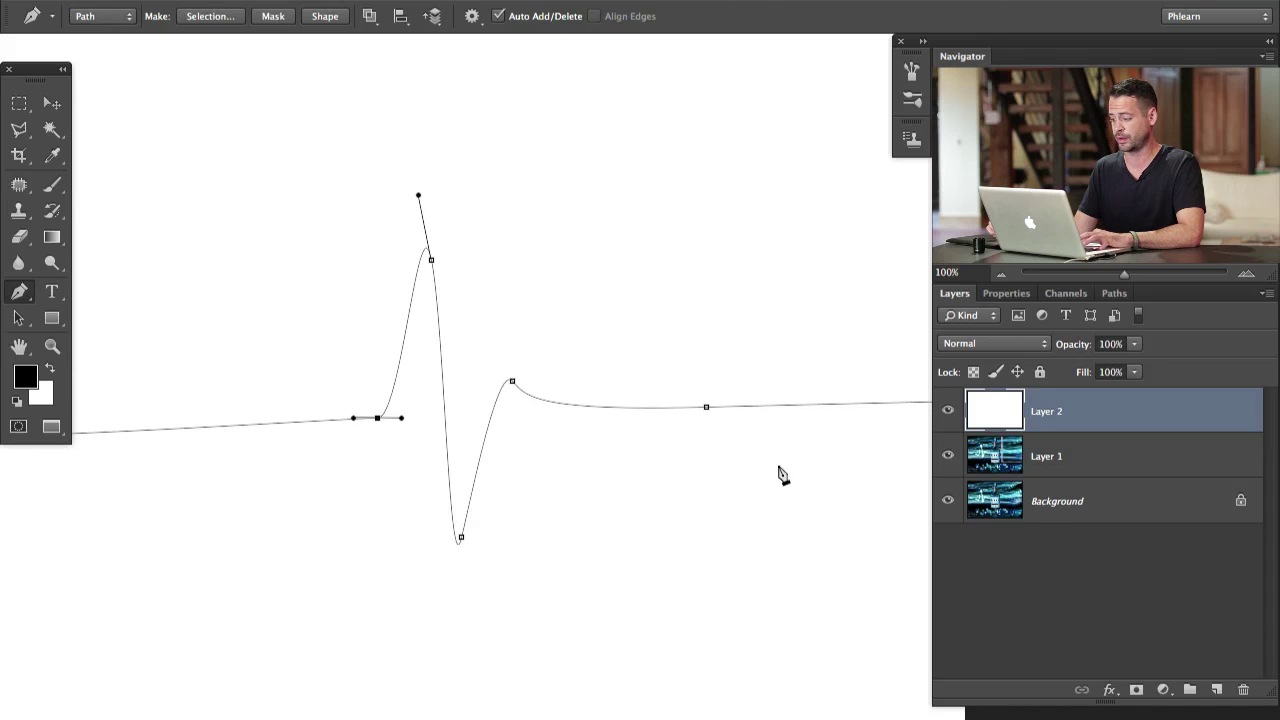
drag(777, 480, 500, 472)
drag(789, 386, 688, 397)
drag(239, 513, 561, 505)
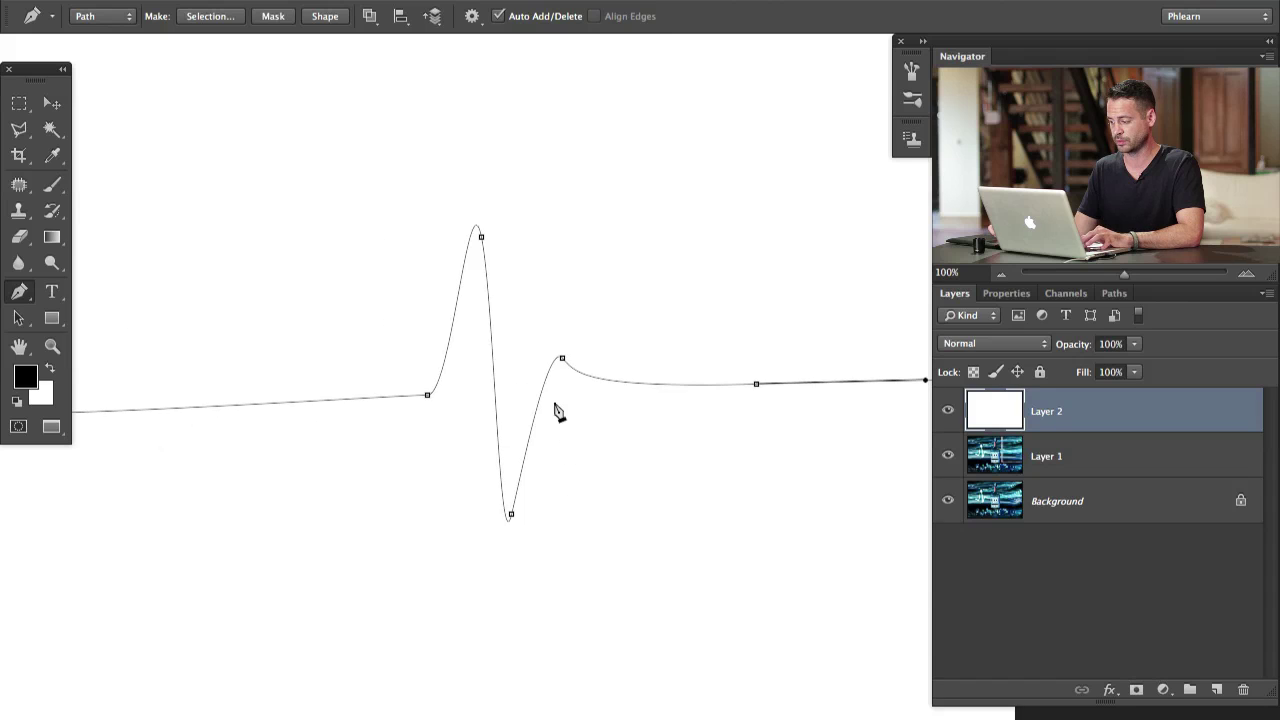
- Lower the small second peak's anchor and raise the path's starting point to level the lead-in line
ctrl+click(562, 359)
mouse_move(578, 376)
mouse_down()
mouse_move(579, 363)
mouse_move(564, 377)
mouse_up()
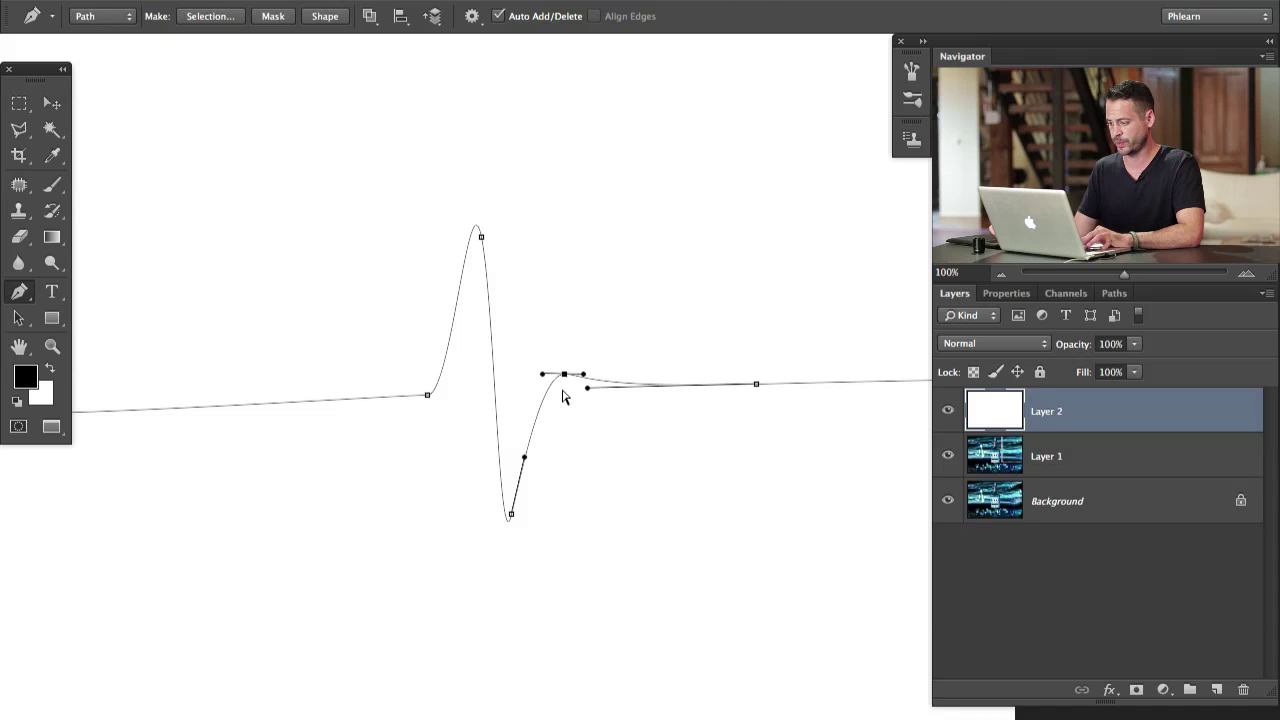
scroll(420, 427, left, 5)
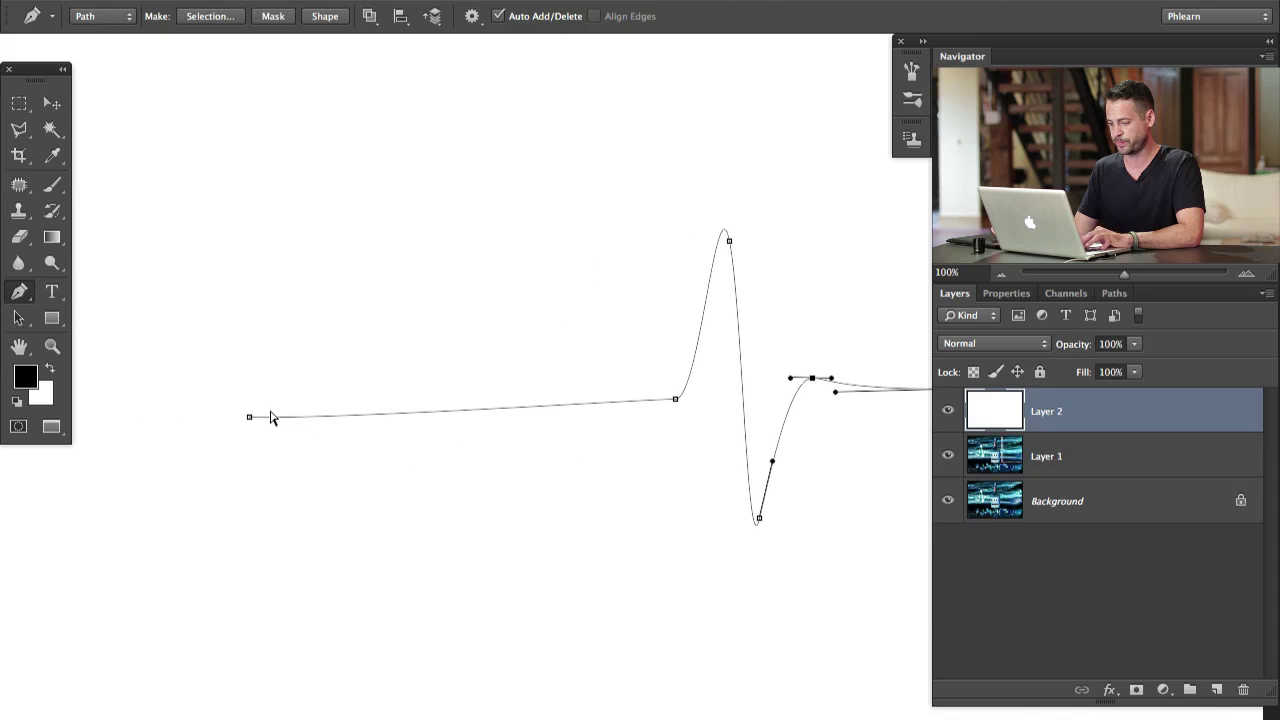
drag(250, 417, 226, 399)
drag(700, 512, 474, 486)
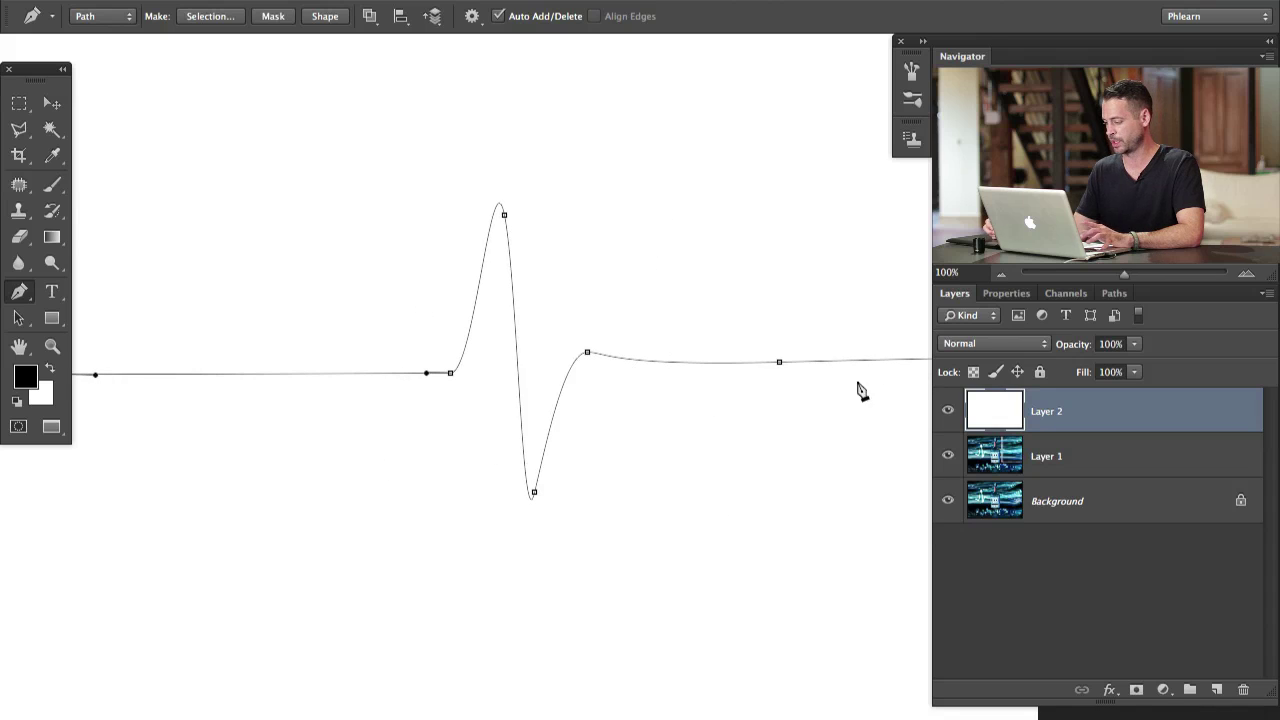
- Delete the white-filled Layer 2 so the path lies over the bottle photo
click(1101, 451)
click(1108, 417)
click(1245, 688)
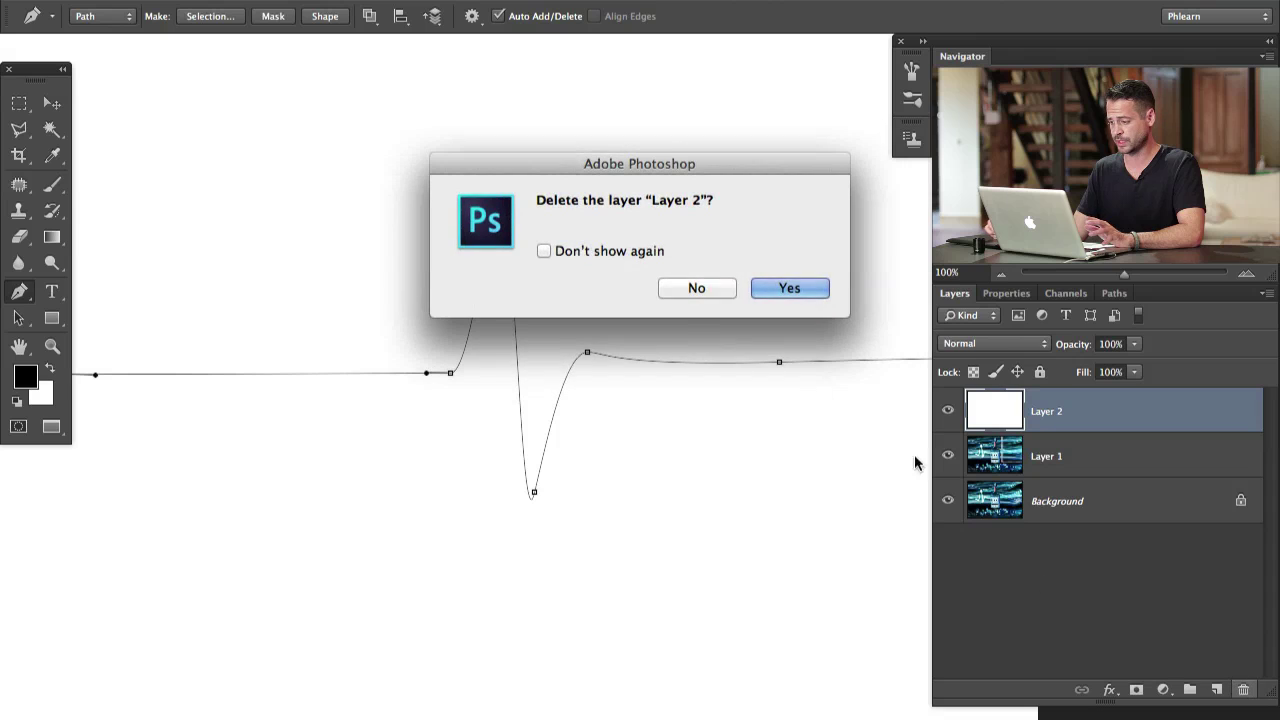
click(626, 251)
click(790, 288)
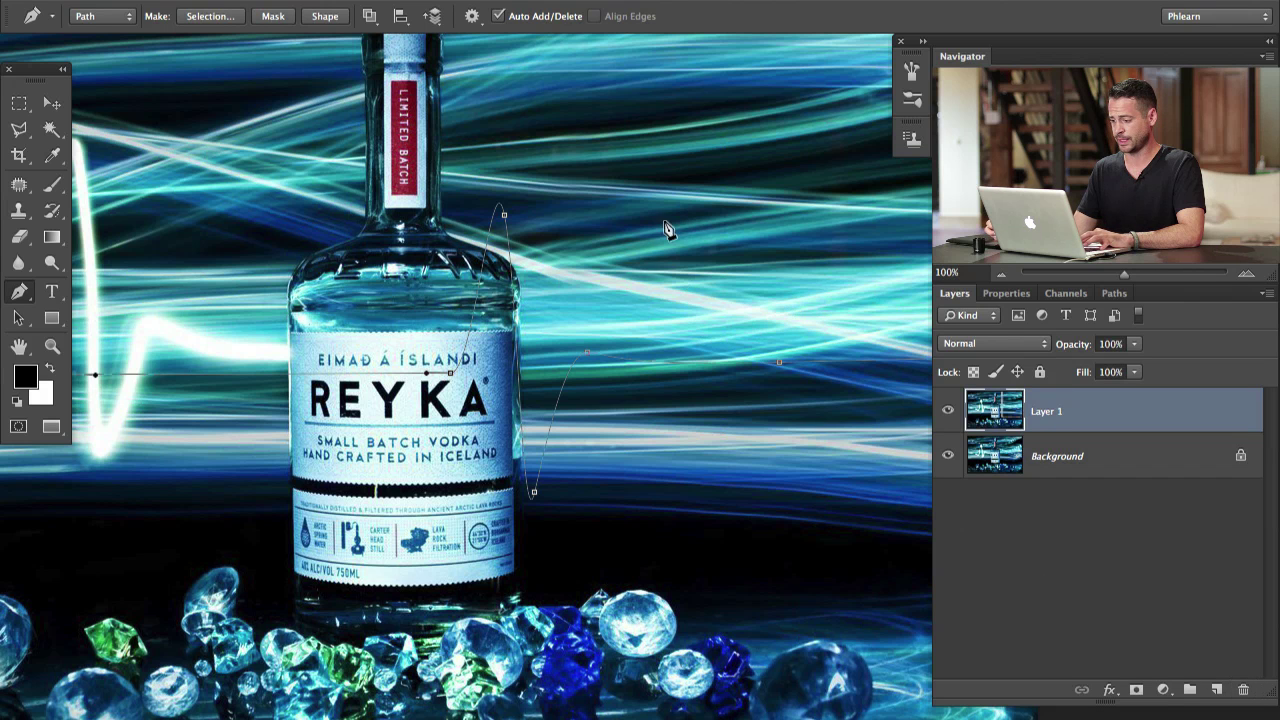
drag(711, 480, 634, 443)
key(v)
click(1115, 295)
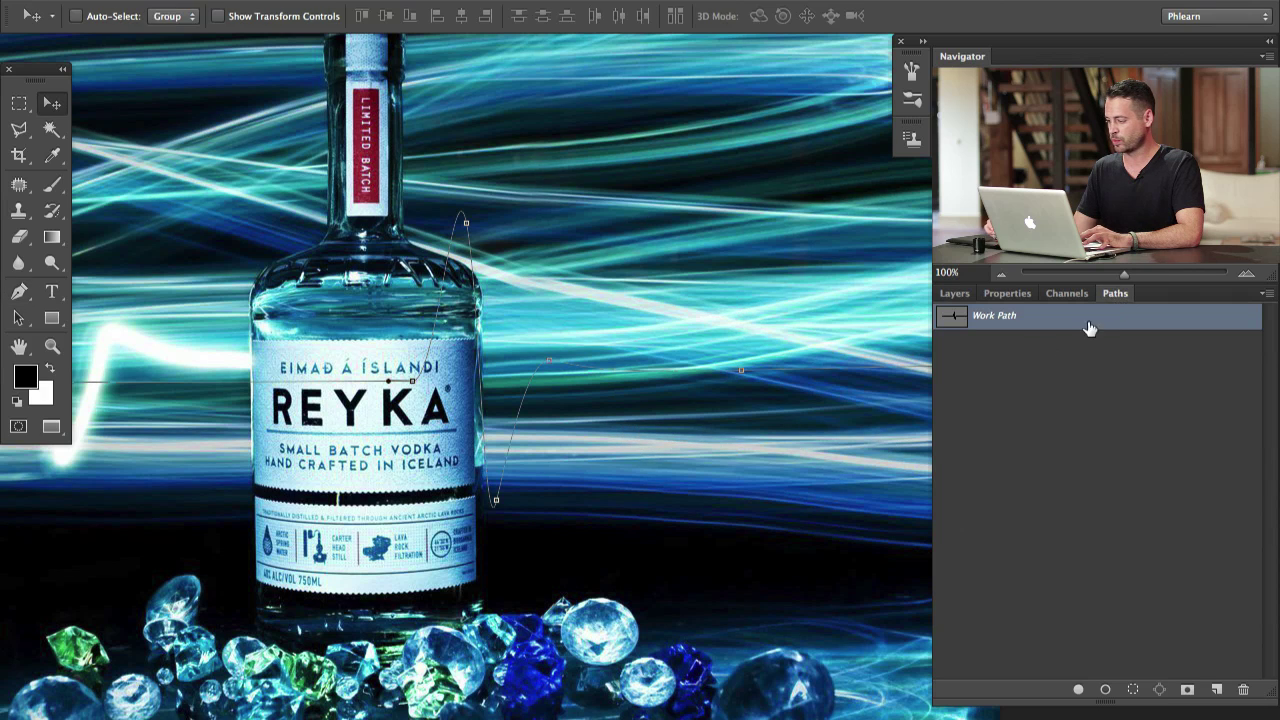
mouse_move(574, 490)
mouse_down()
mouse_move(622, 464)
mouse_move(596, 480)
mouse_up()
key(super+z)
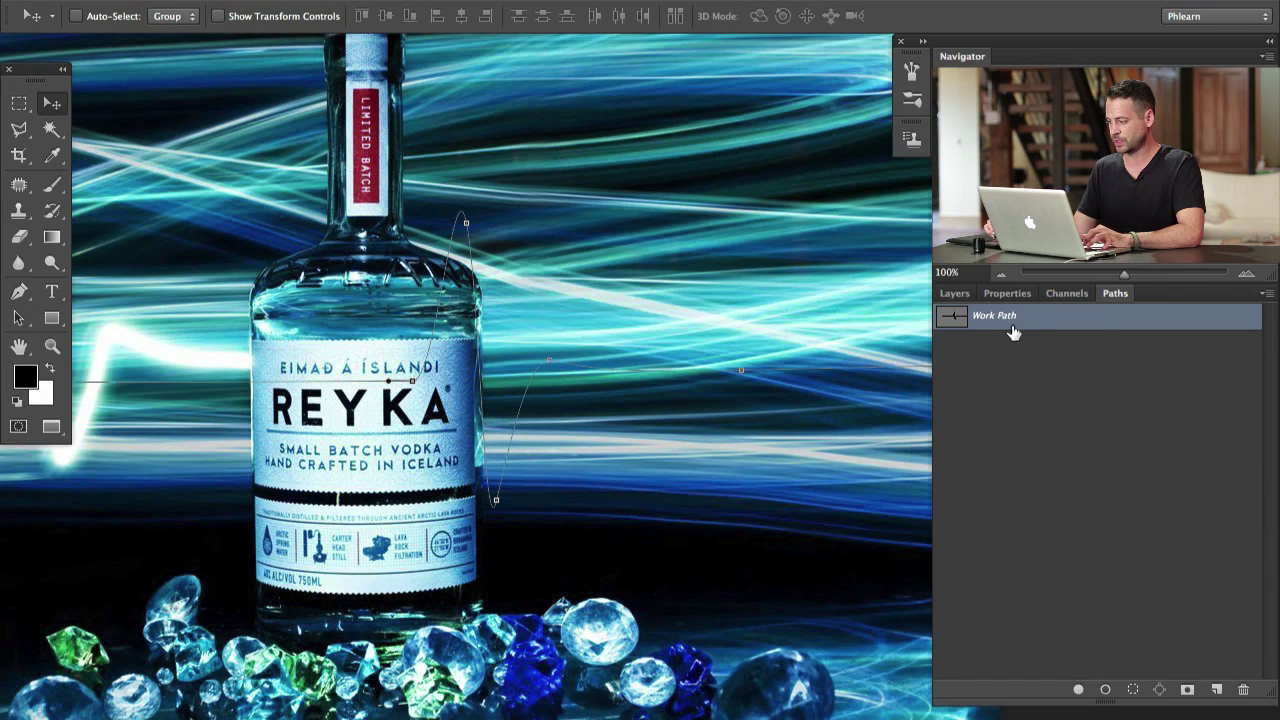
key(ctrl+t)
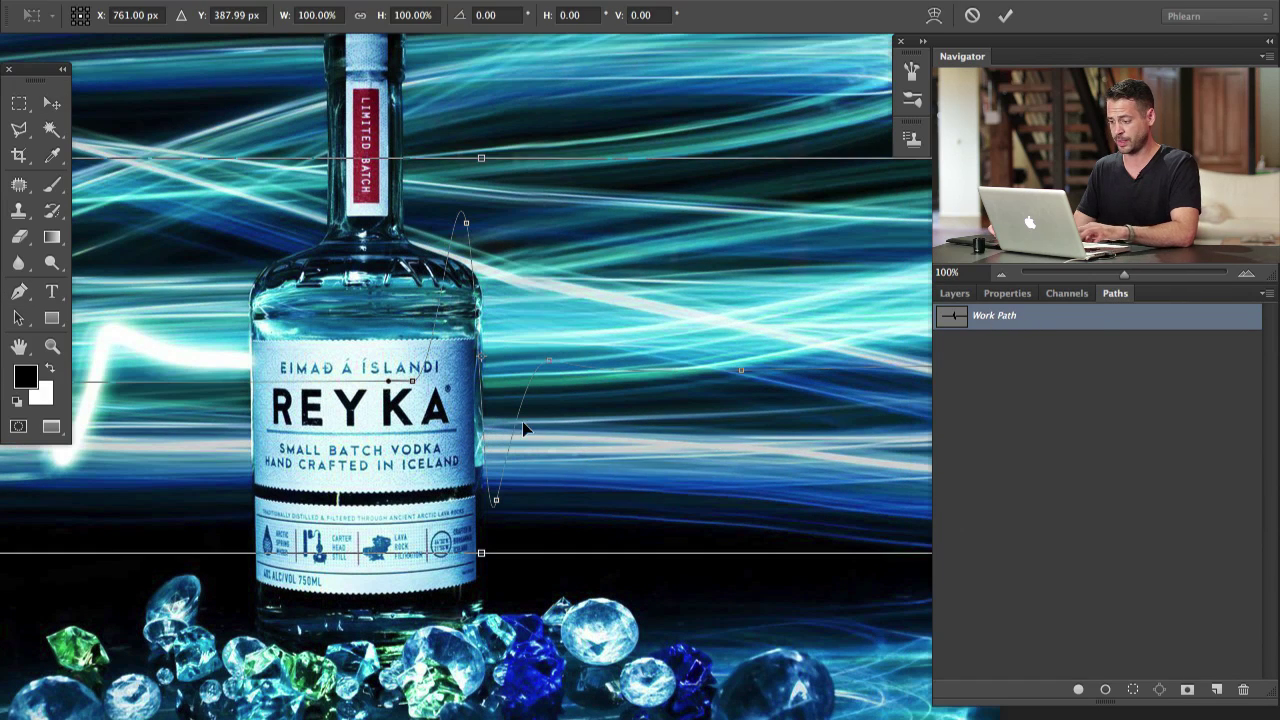
mouse_move(611, 399)
mouse_down()
mouse_move(760, 435)
mouse_move(637, 472)
mouse_move(674, 486)
mouse_move(666, 403)
mouse_move(824, 428)
mouse_move(735, 429)
mouse_up()
key(Escape)
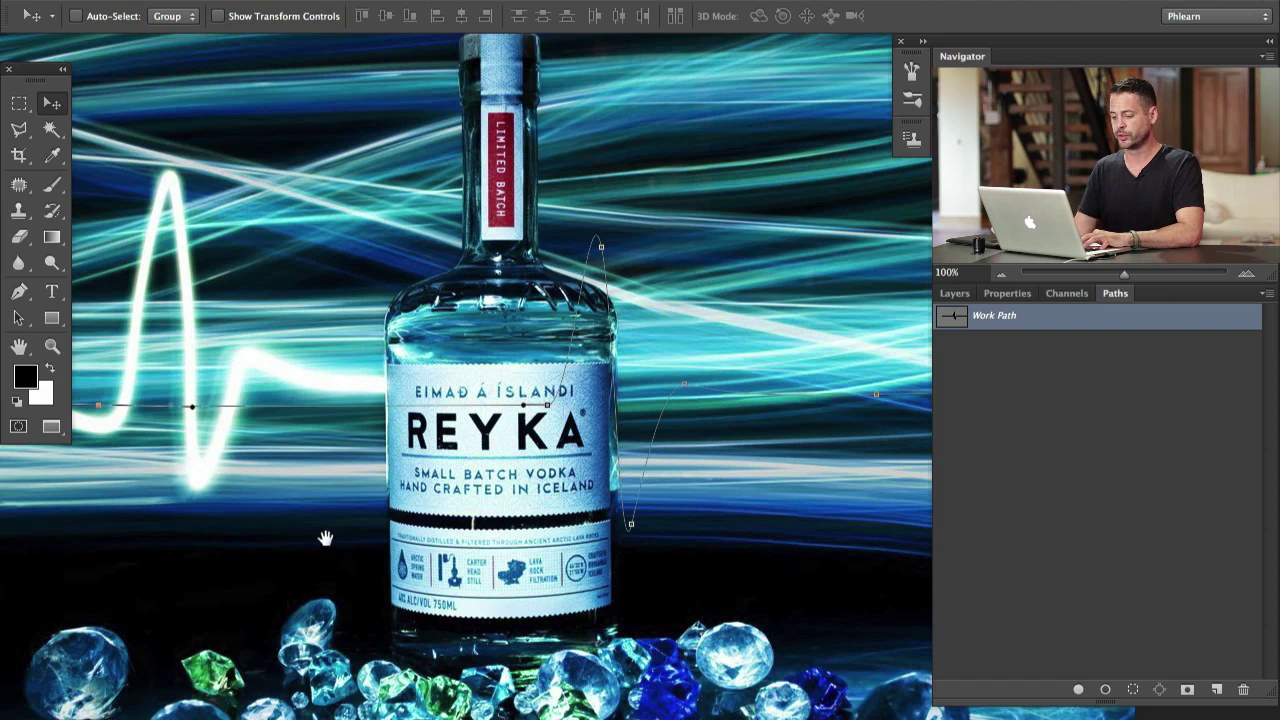
- Examine the heartbeat light trail beside the bottle and add a new empty layer above Layer 1
drag(309, 536, 556, 506)
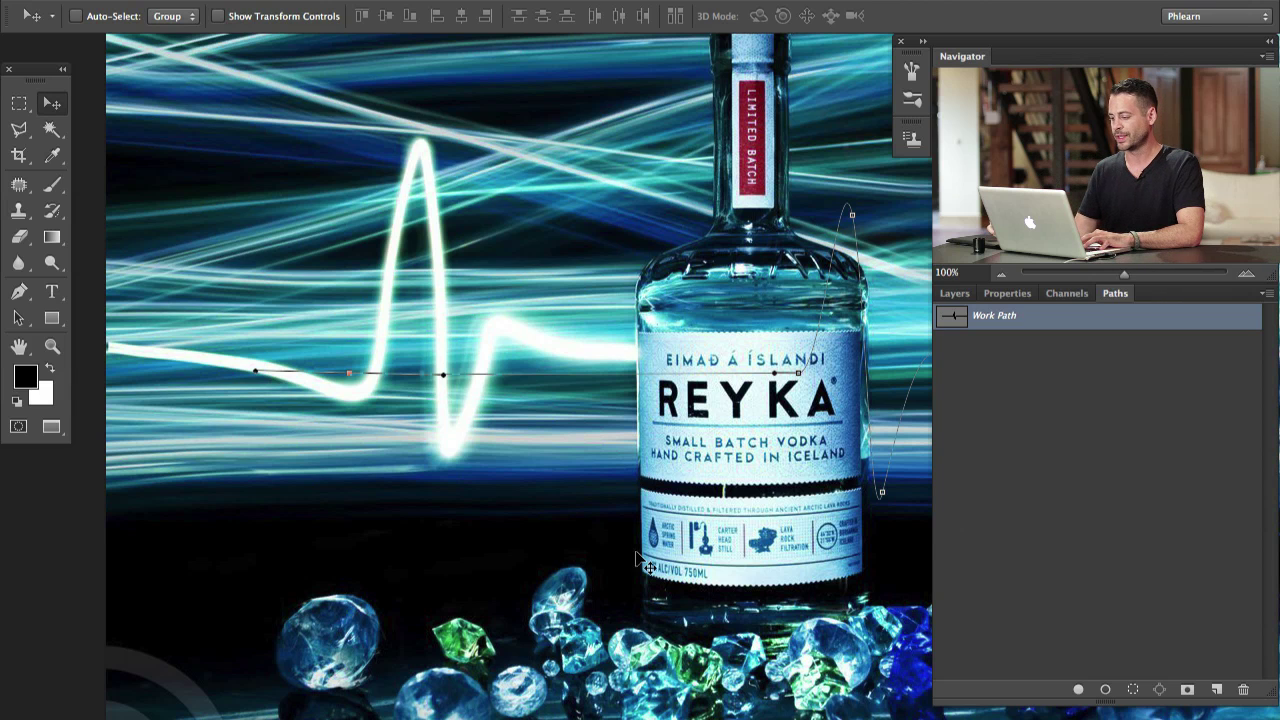
scroll(340, 420, right, 5)
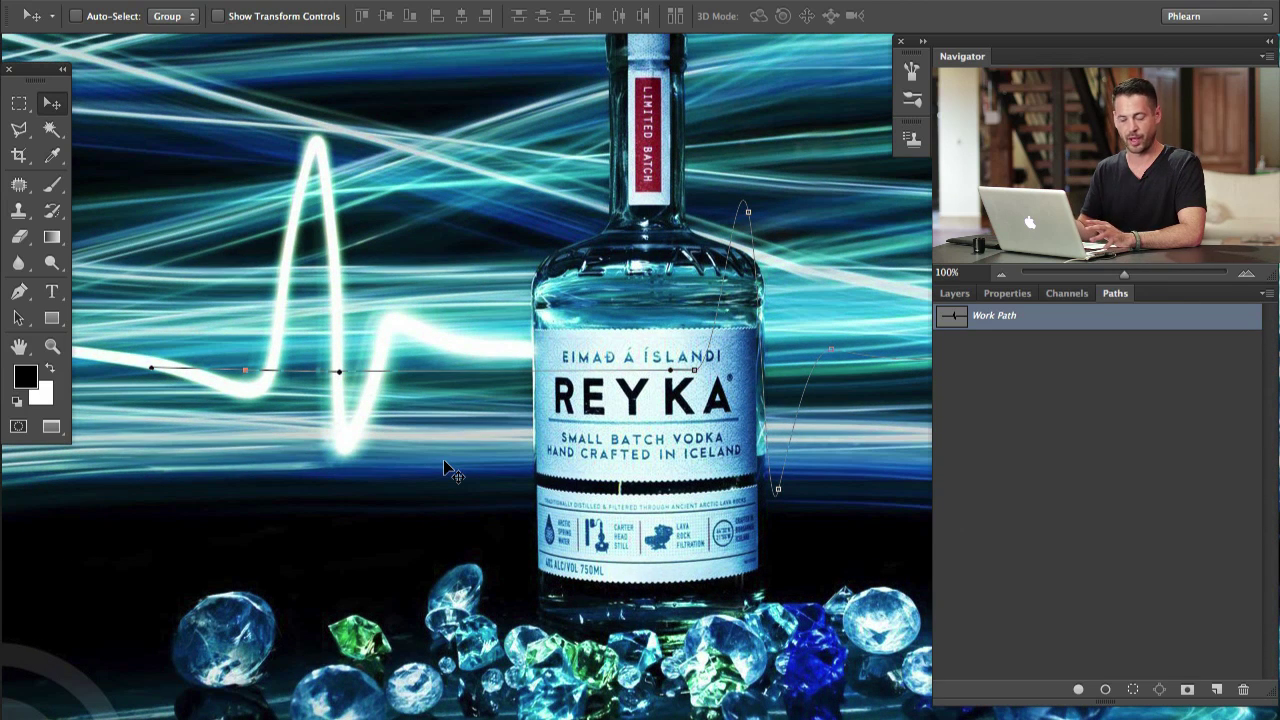
scroll(443, 459, right, 3)
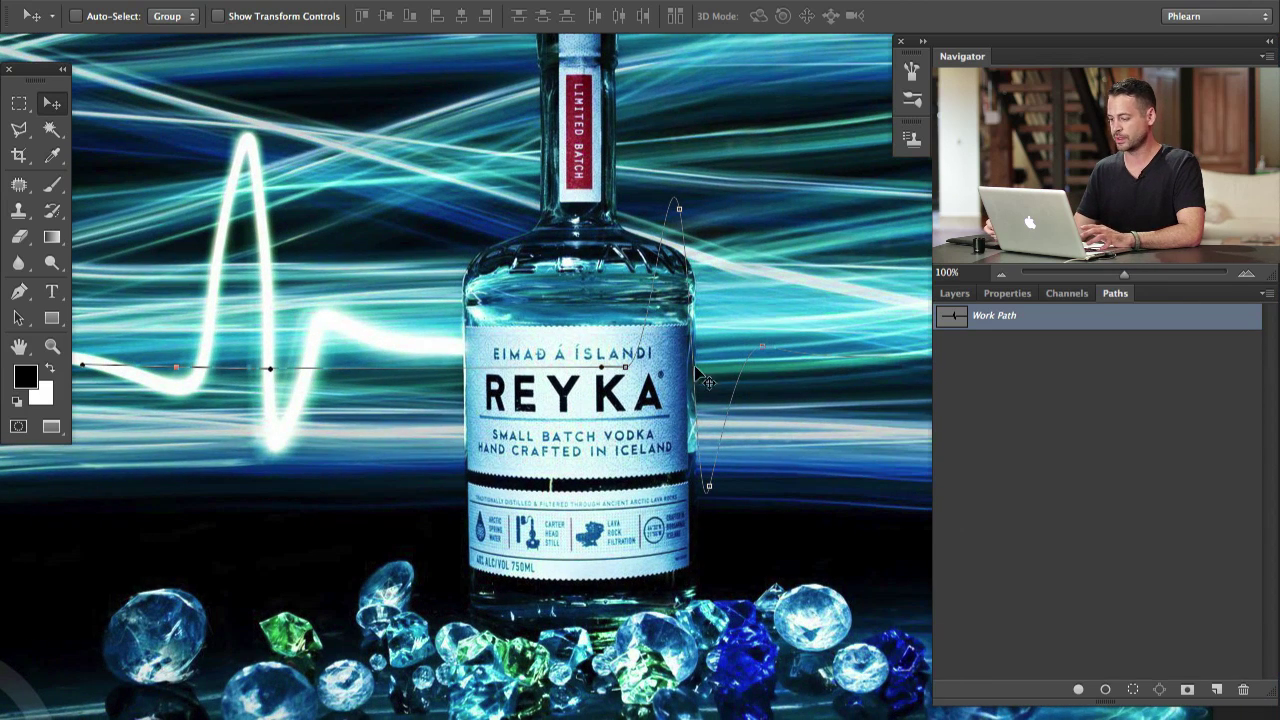
click(956, 294)
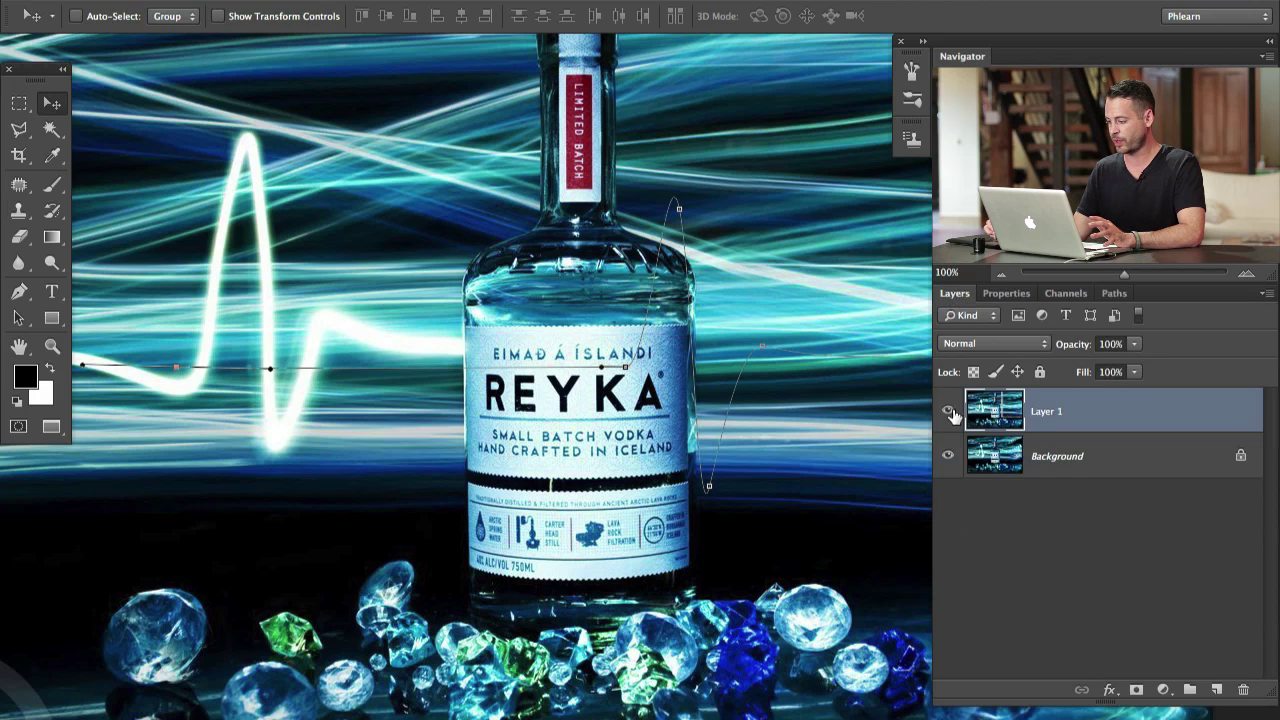
click(1216, 690)
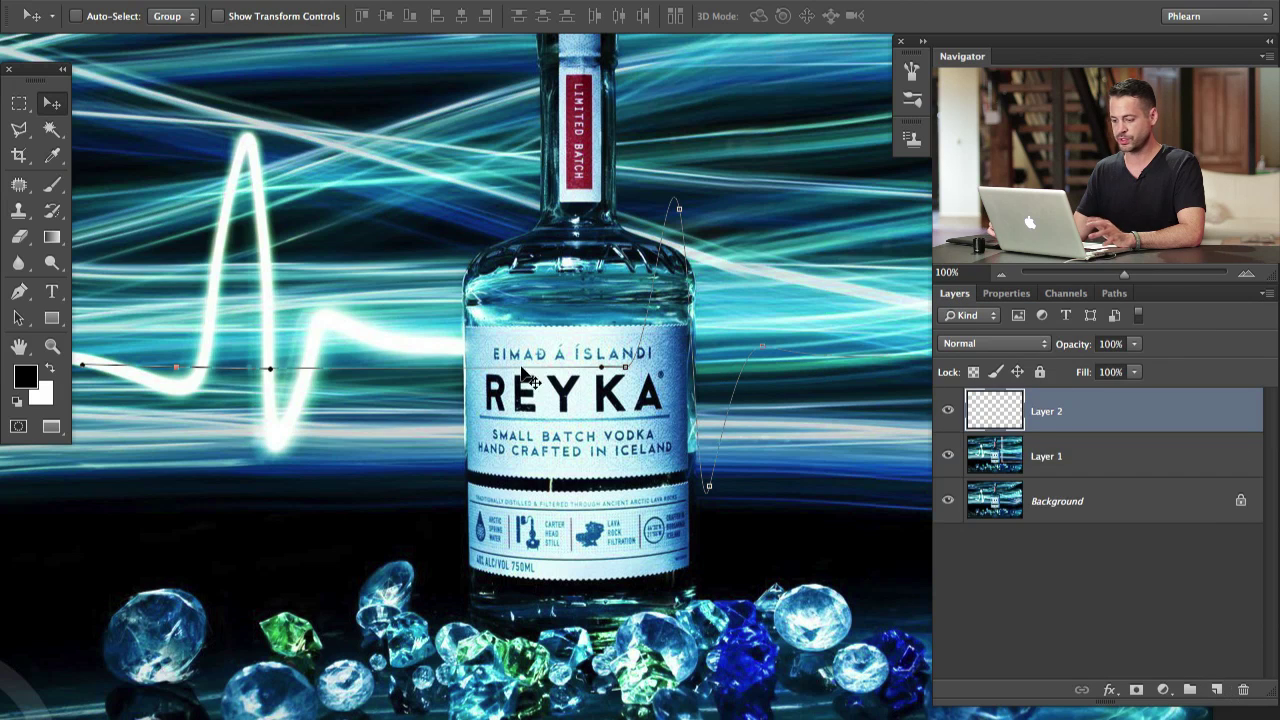
- Set up a white 12 px brush to match the light trail's thickness, undoing the trial strokes painted with it
key(b)
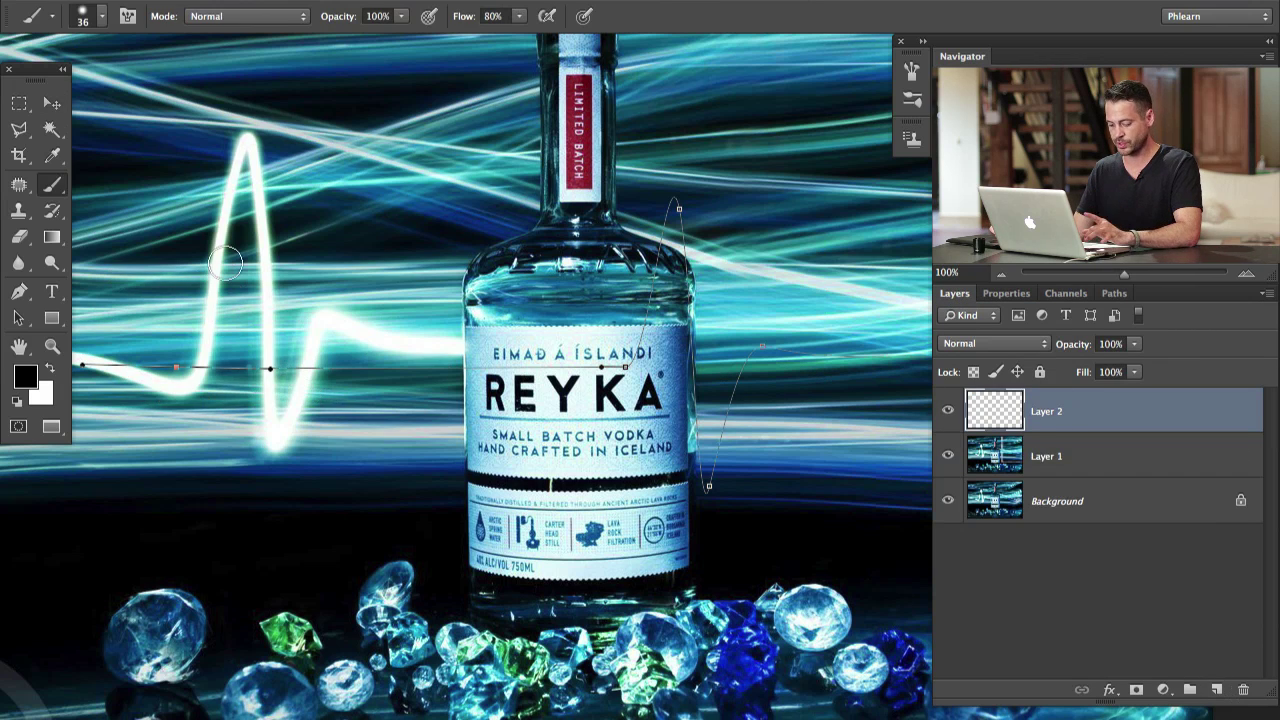
key(x)
mouse_move(289, 522)
mouse_down()
mouse_move(343, 577)
mouse_move(403, 595)
mouse_up()
drag(338, 524, 327, 524)
mouse_move(265, 296)
mouse_down()
mouse_move(252, 299)
mouse_move(314, 287)
mouse_move(465, 347)
mouse_up()
drag(146, 515, 454, 547)
key(super+alt+z)
key(super+alt+z)
key(super+alt+z)
drag(170, 571, 600, 555)
key(ctrl+z)
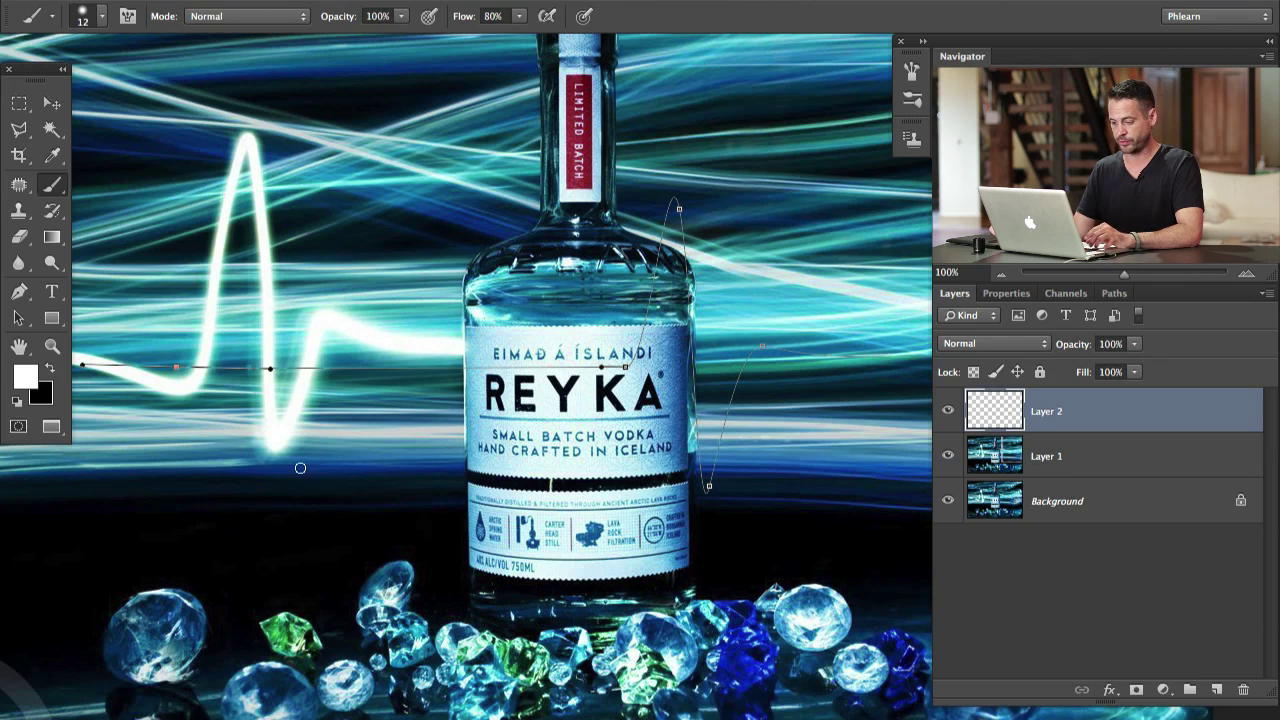
- Check the brush's size and hardness settings, and paint and undo a few more trial strokes
right_click(305, 388)
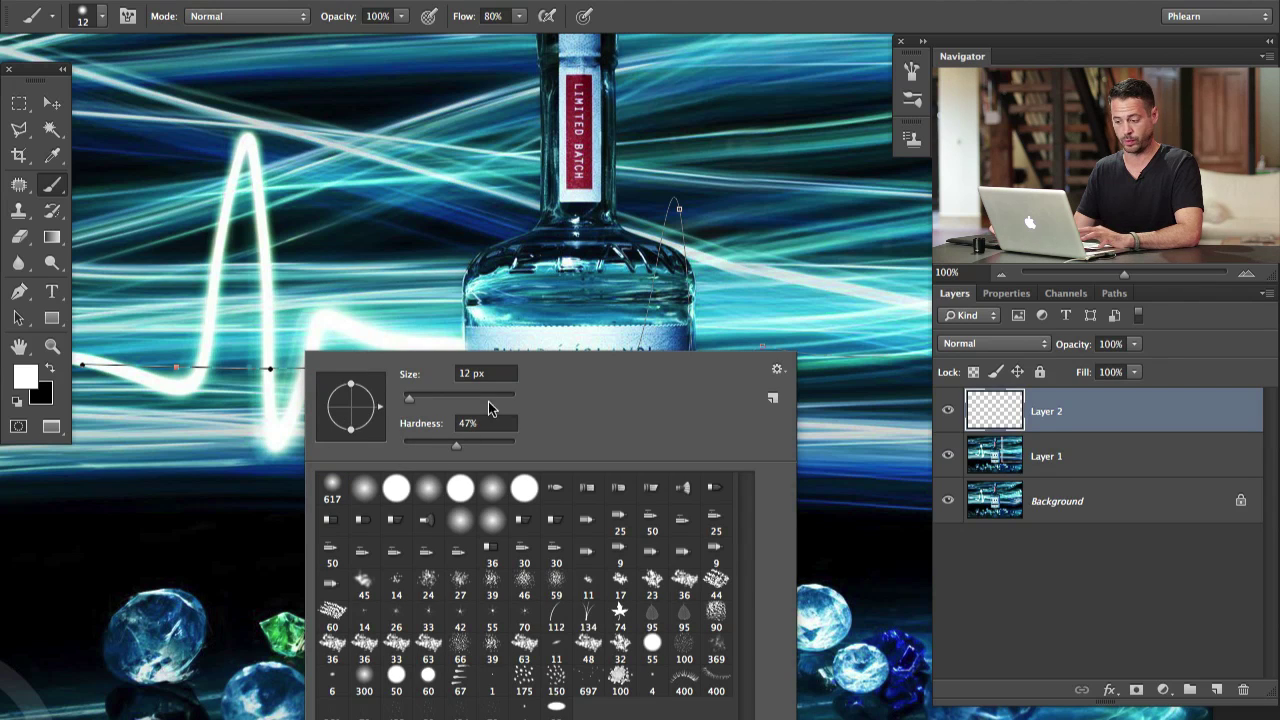
click(243, 498)
drag(243, 498, 176, 493)
mouse_move(186, 537)
mouse_down()
mouse_move(280, 509)
mouse_move(380, 590)
mouse_up()
key(ctrl+z)
drag(774, 470, 652, 482)
mouse_move(228, 275)
mouse_down()
mouse_move(393, 239)
mouse_move(454, 284)
mouse_up()
key(ctrl+z)
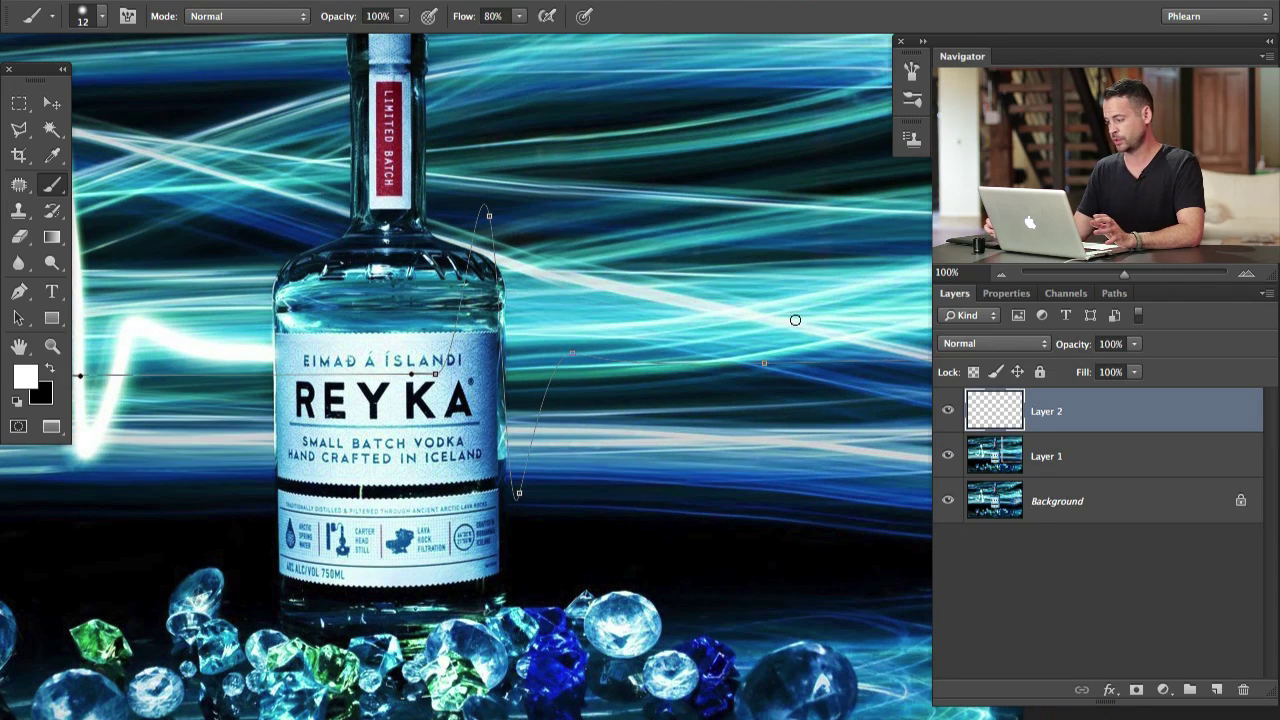
- Open the stroke options for the Work Path and set the stroking tool to Brush
click(1115, 297)
right_click(1033, 324)
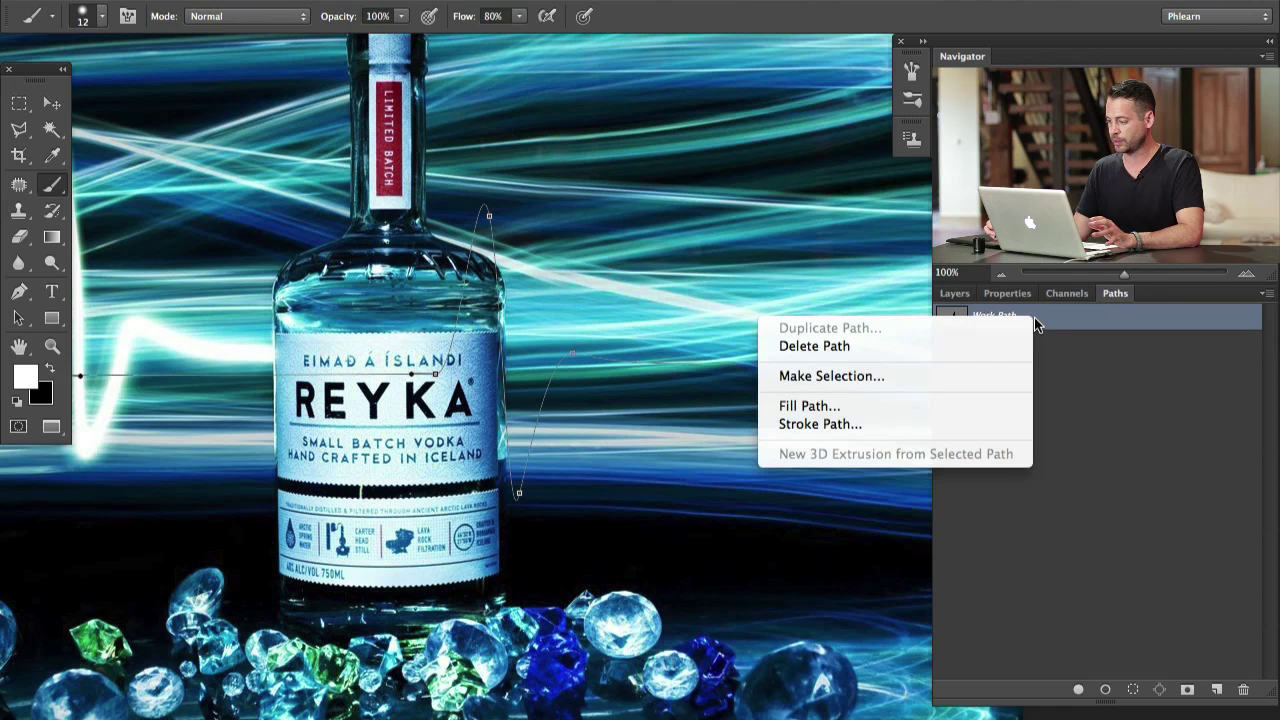
click(919, 426)
drag(667, 308, 720, 216)
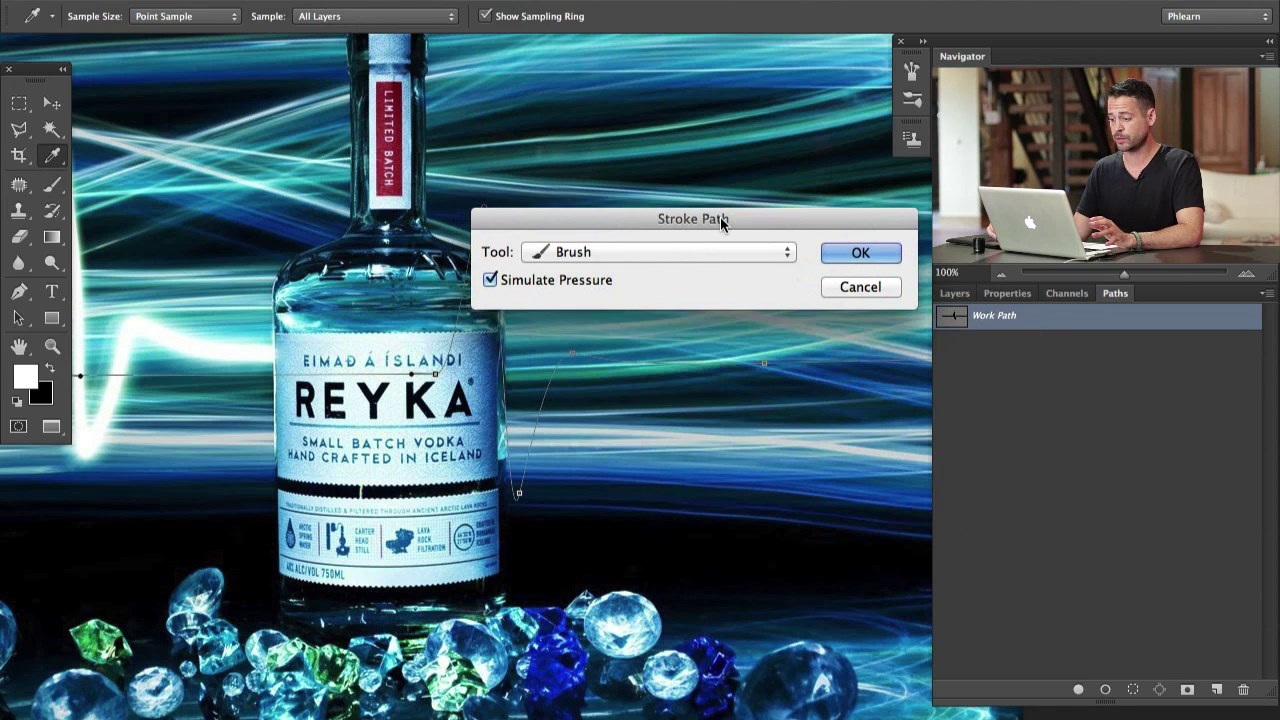
click(568, 256)
click(575, 230)
click(575, 251)
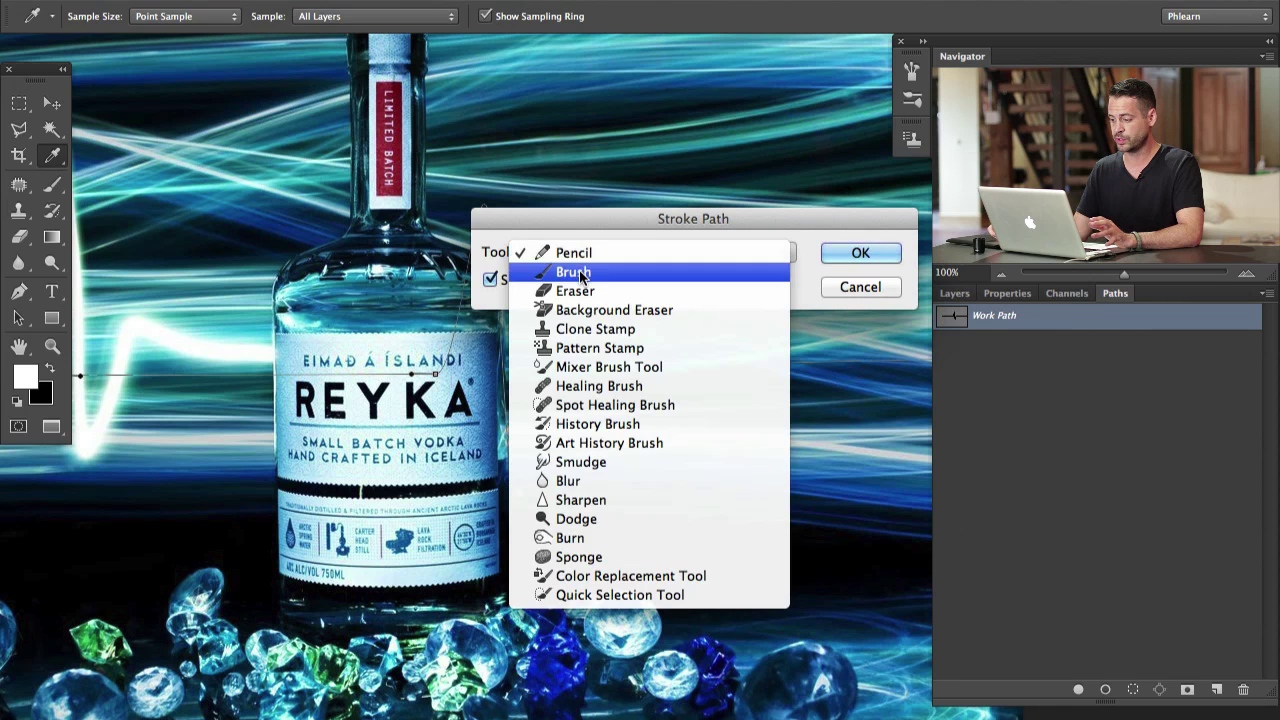
click(578, 273)
drag(598, 213, 583, 204)
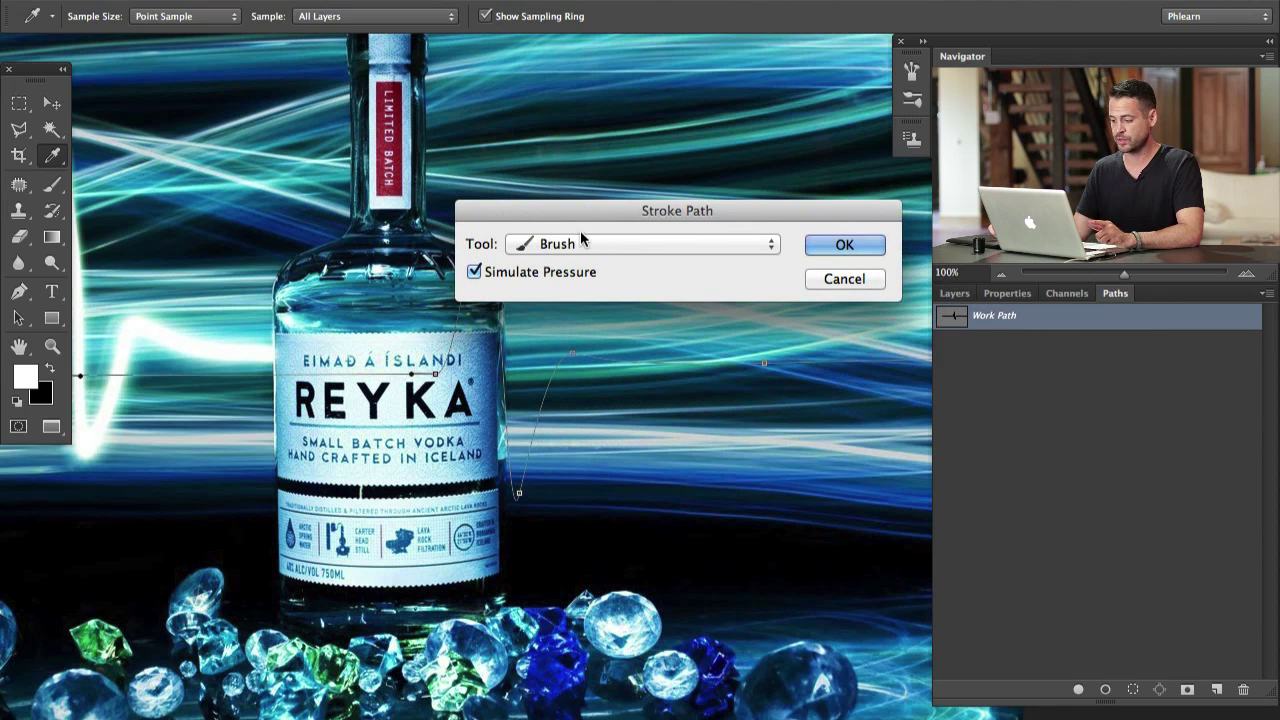
- Stroke the Work Path on Layer 2 with Simulate Pressure turned on, and deselect the path
click(510, 271)
click(499, 273)
click(495, 272)
click(499, 272)
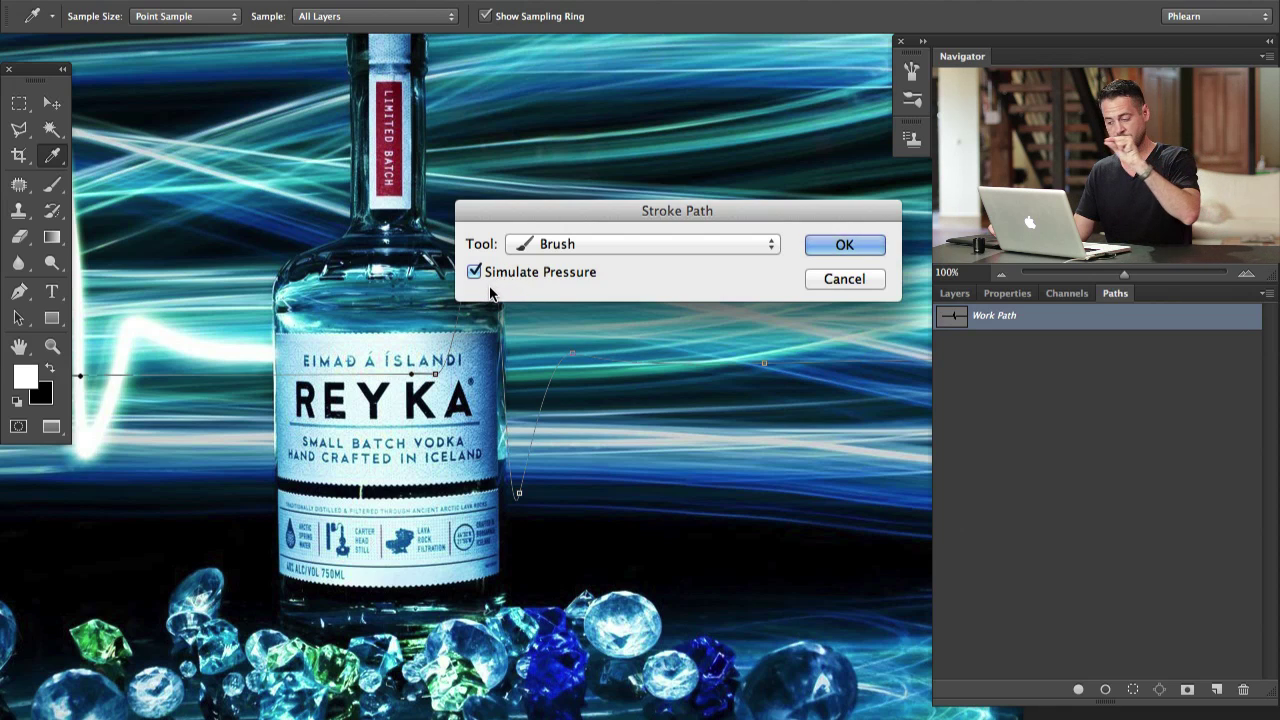
click(866, 245)
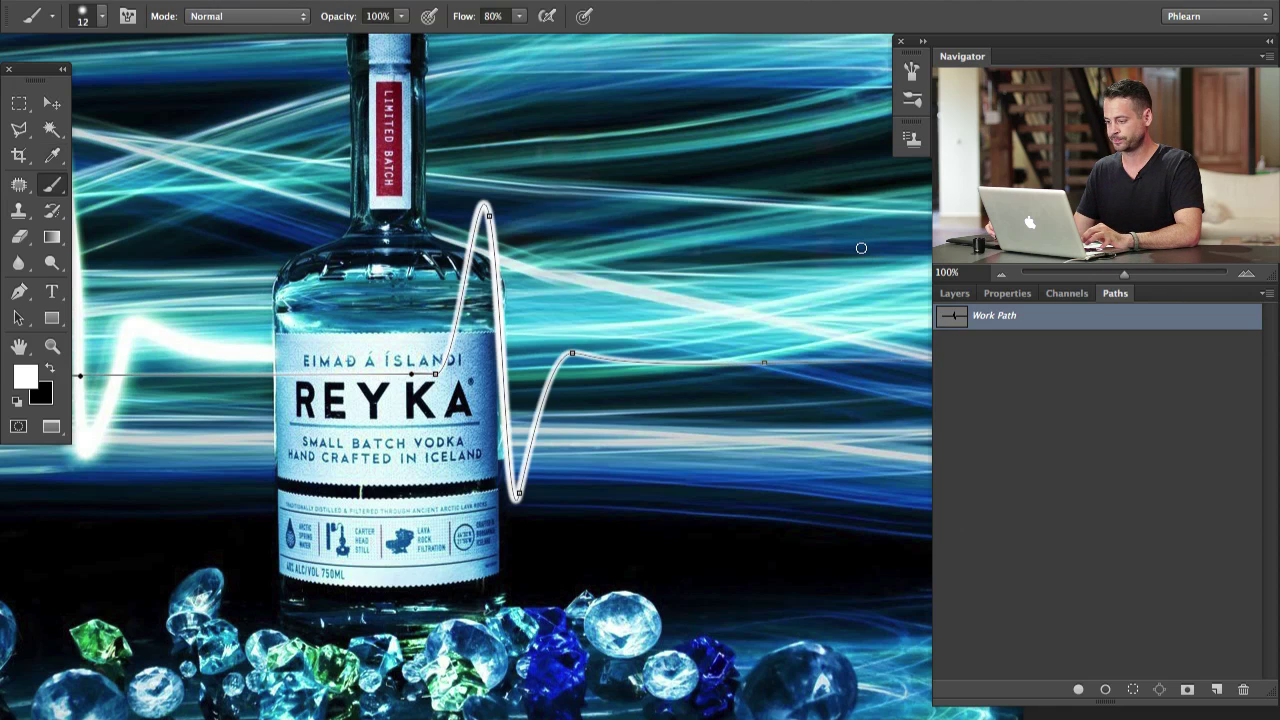
click(1011, 374)
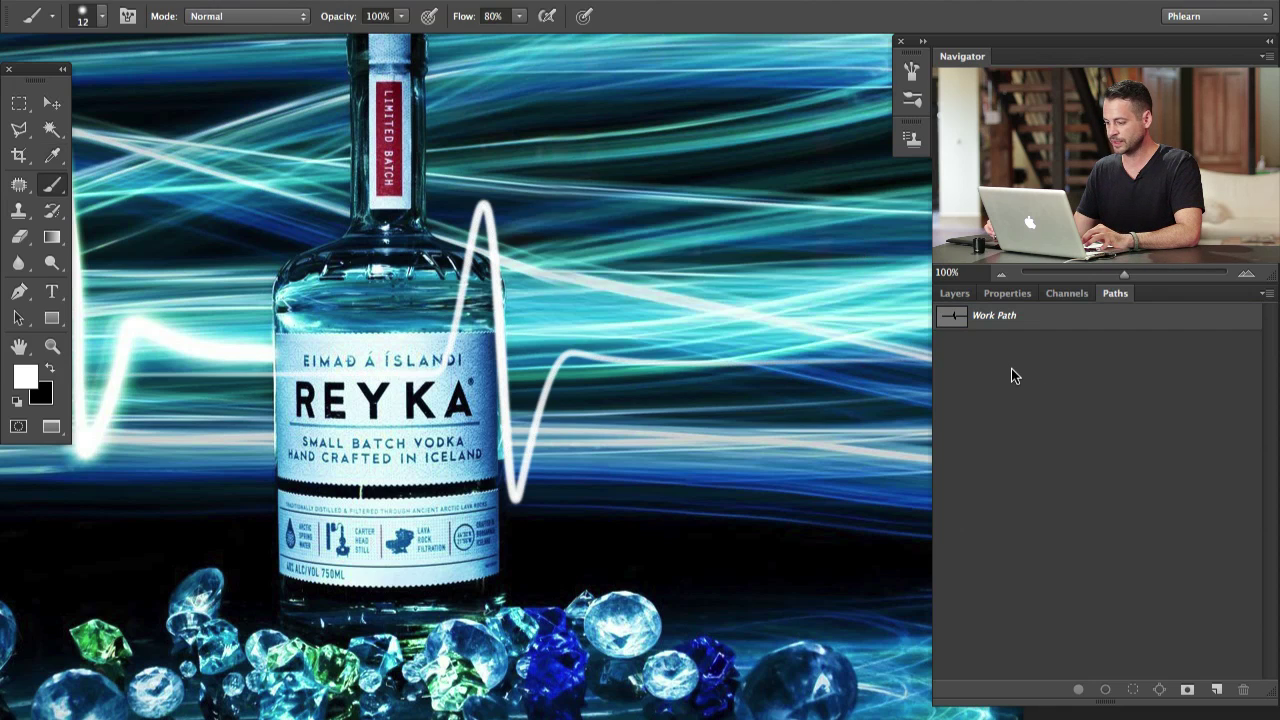
- Move the stroked heartbeat line on Layer 2 down and to the left, away from its path
click(953, 293)
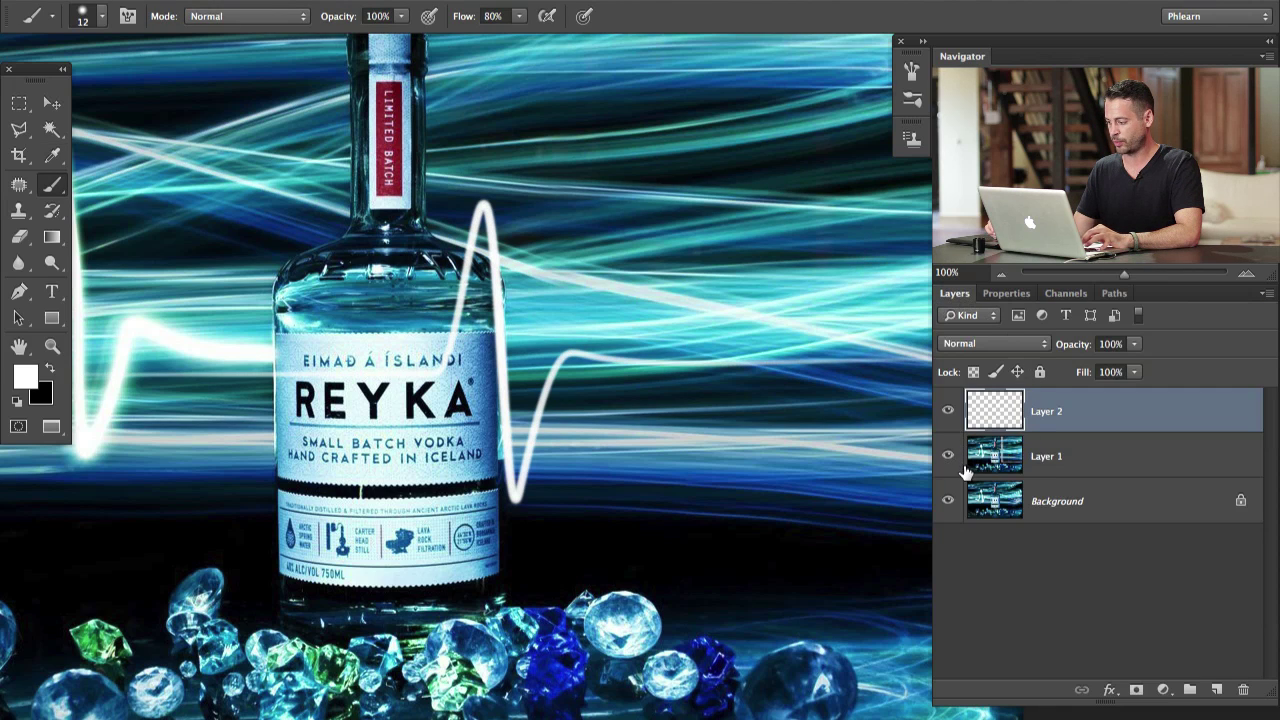
key(v)
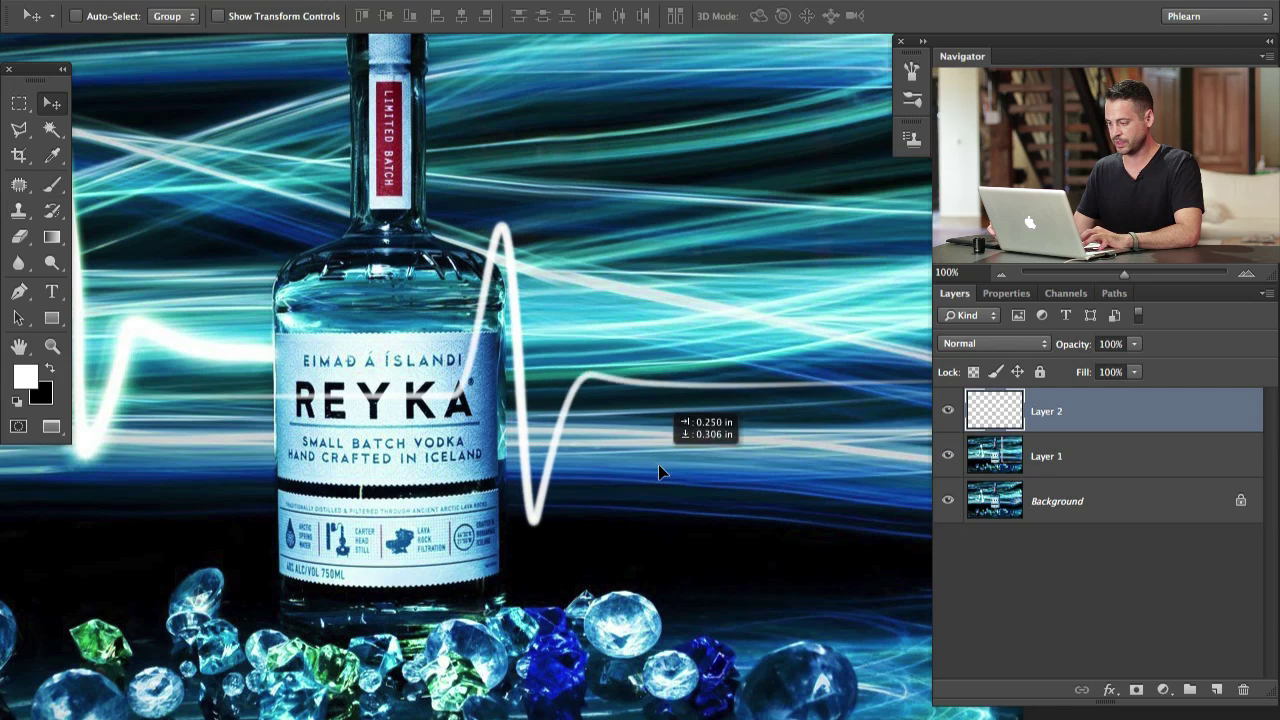
mouse_move(660, 478)
mouse_down()
mouse_move(593, 607)
mouse_move(557, 635)
mouse_move(580, 592)
mouse_up()
- Add a new layer, fill it with black, and place it directly beneath Layer 2
key(ctrl+shift+alt+n)
key(d)
key(ctrl+BackSpace)
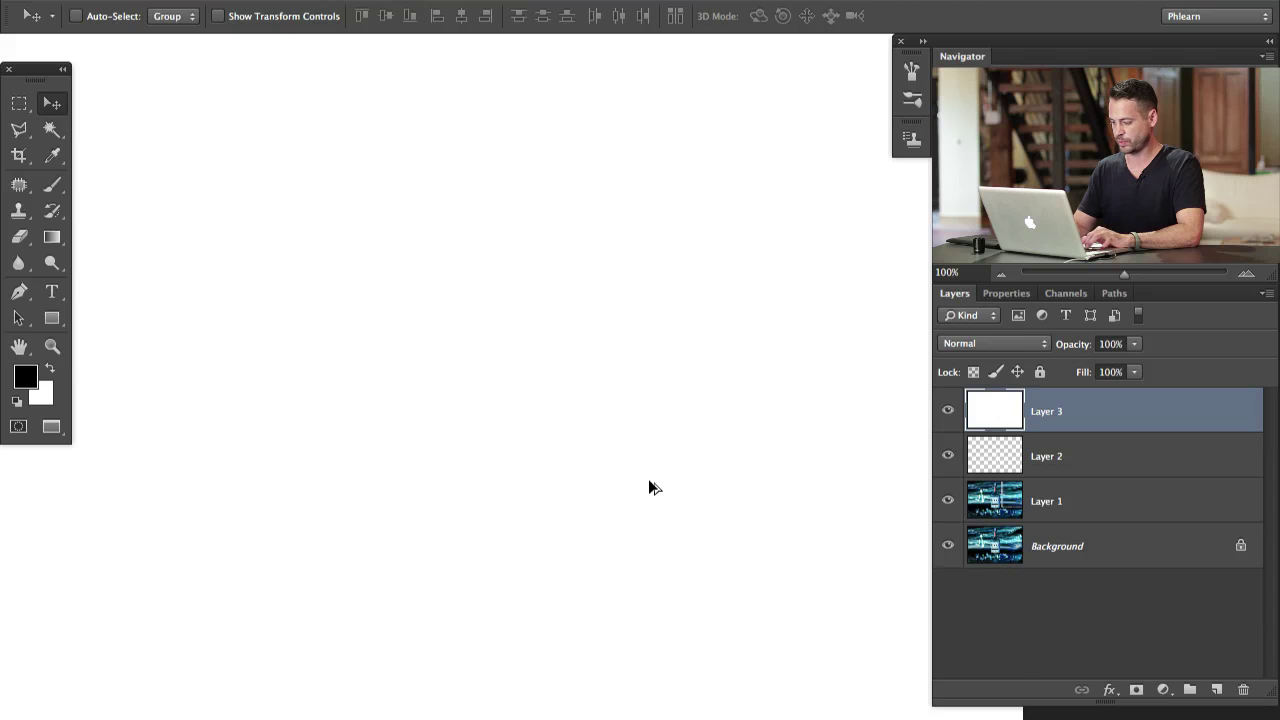
key(alt+BackSpace)
key(ctrl+bracketleft)
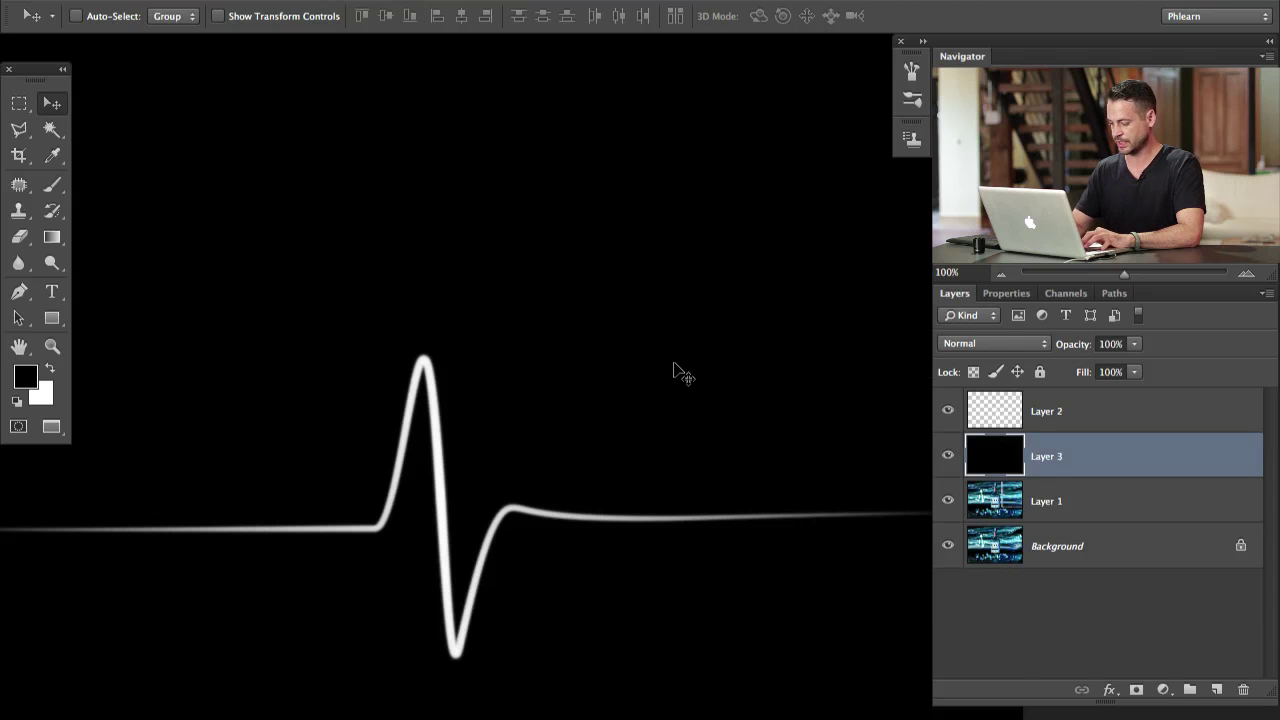
- Move the heartbeat line on Layer 2 up and slightly left to the upper middle of the canvas
key(ctrl+minus)
drag(626, 520, 449, 463)
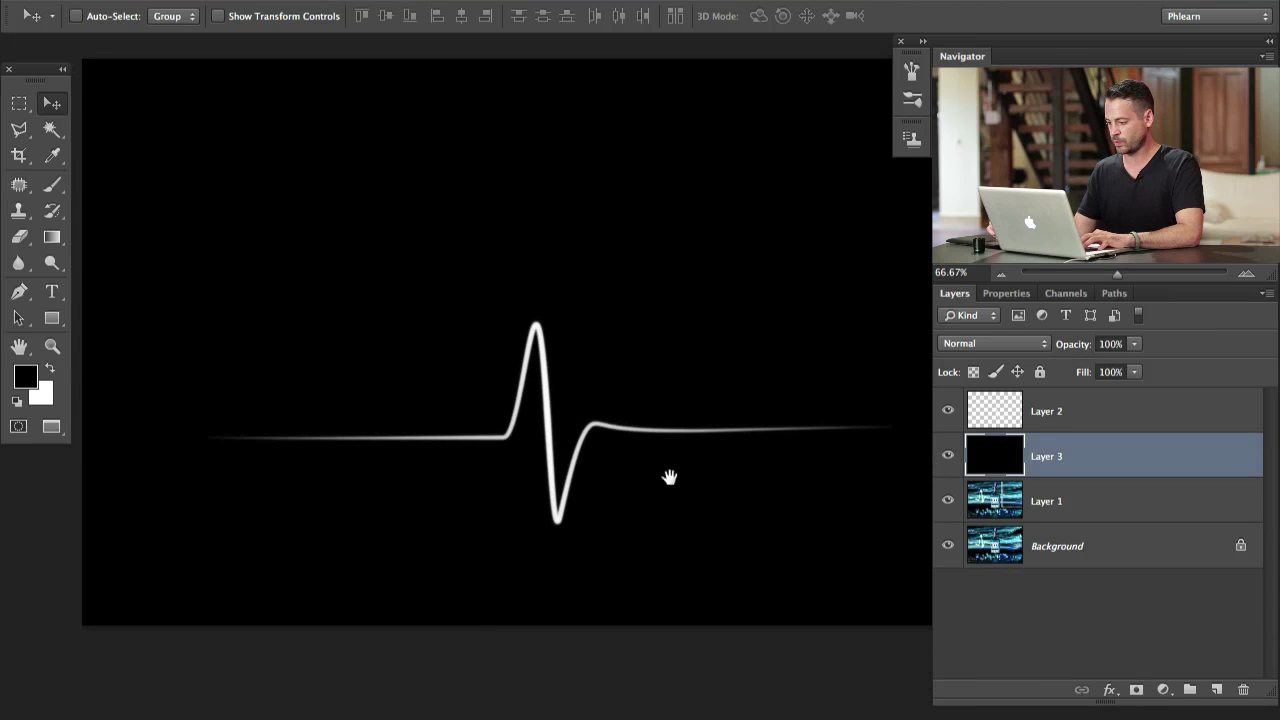
drag(668, 487, 637, 510)
click(1073, 414)
mouse_move(618, 555)
mouse_down()
mouse_move(603, 426)
mouse_move(577, 437)
mouse_up()
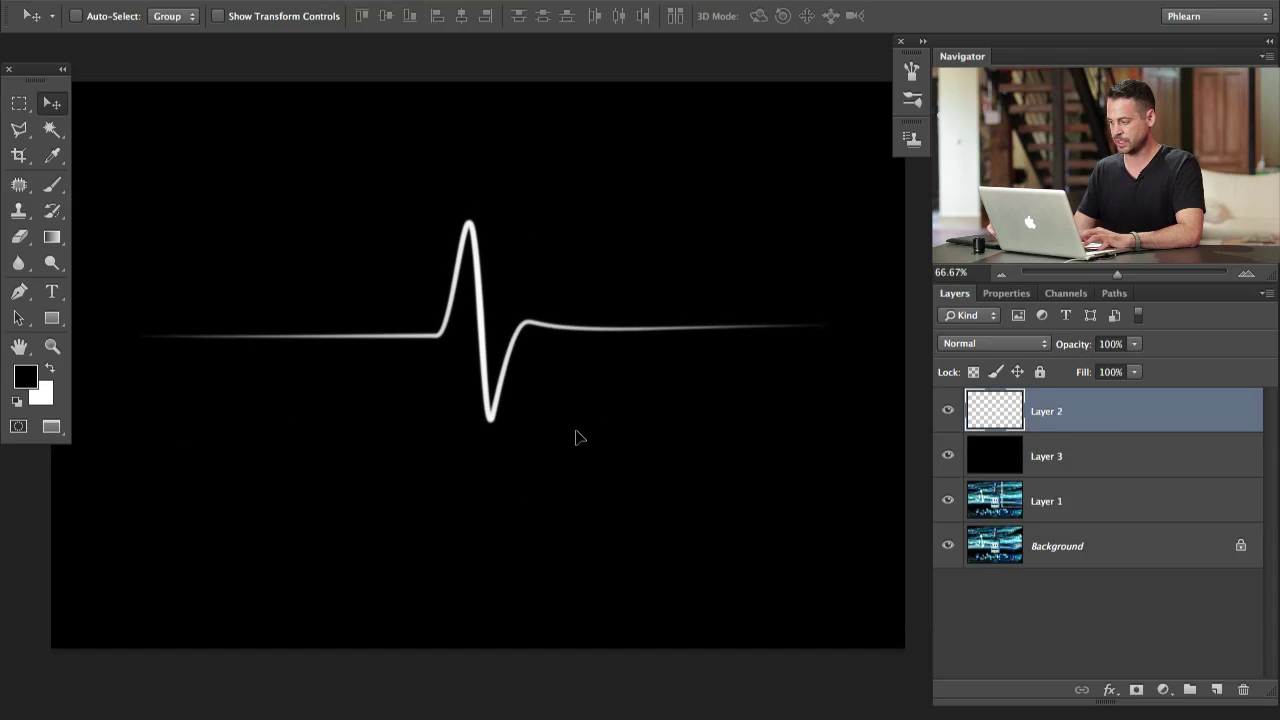
click(1112, 293)
click(1027, 318)
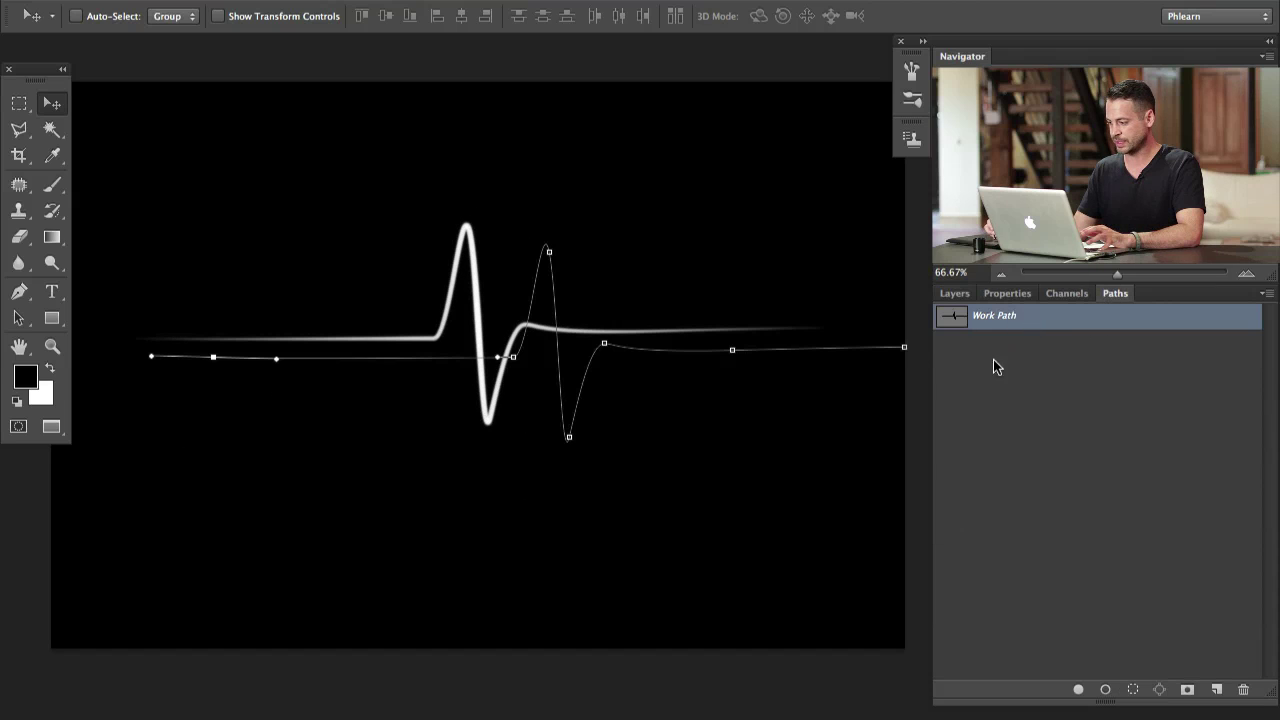
click(953, 296)
click(1079, 442)
click(1082, 414)
click(1113, 296)
right_click(1029, 319)
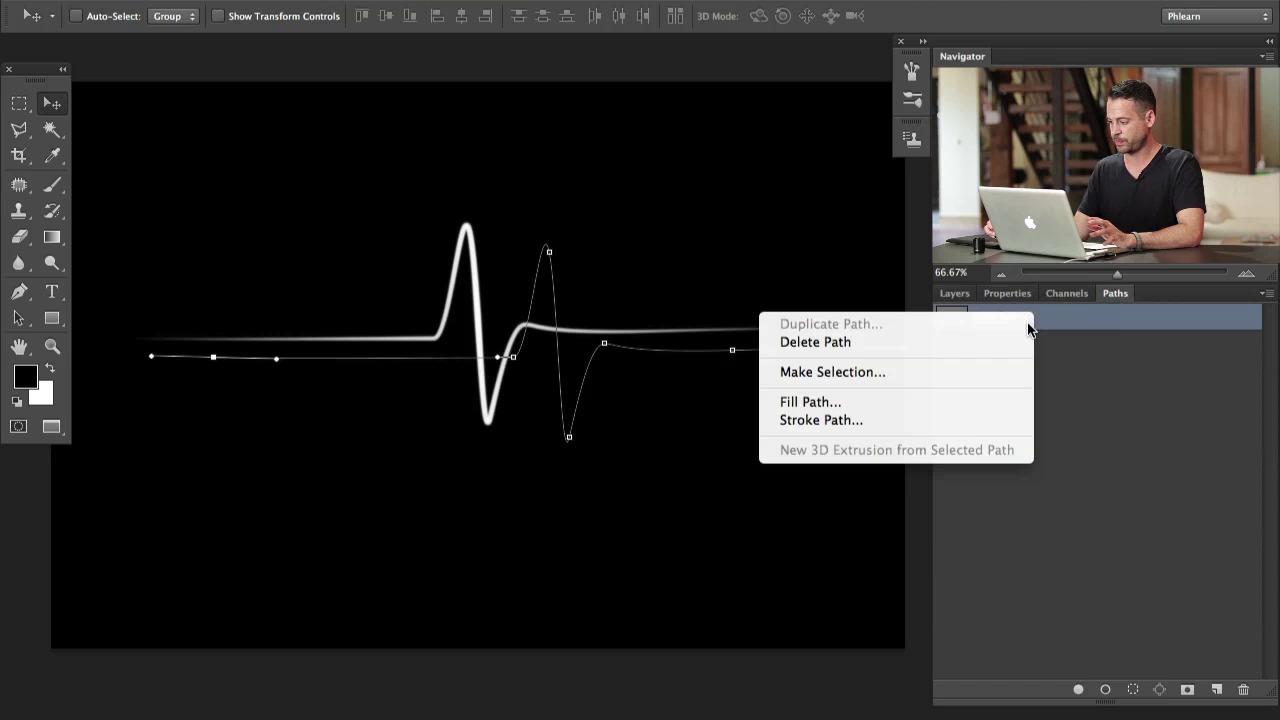
click(1104, 418)
click(1066, 406)
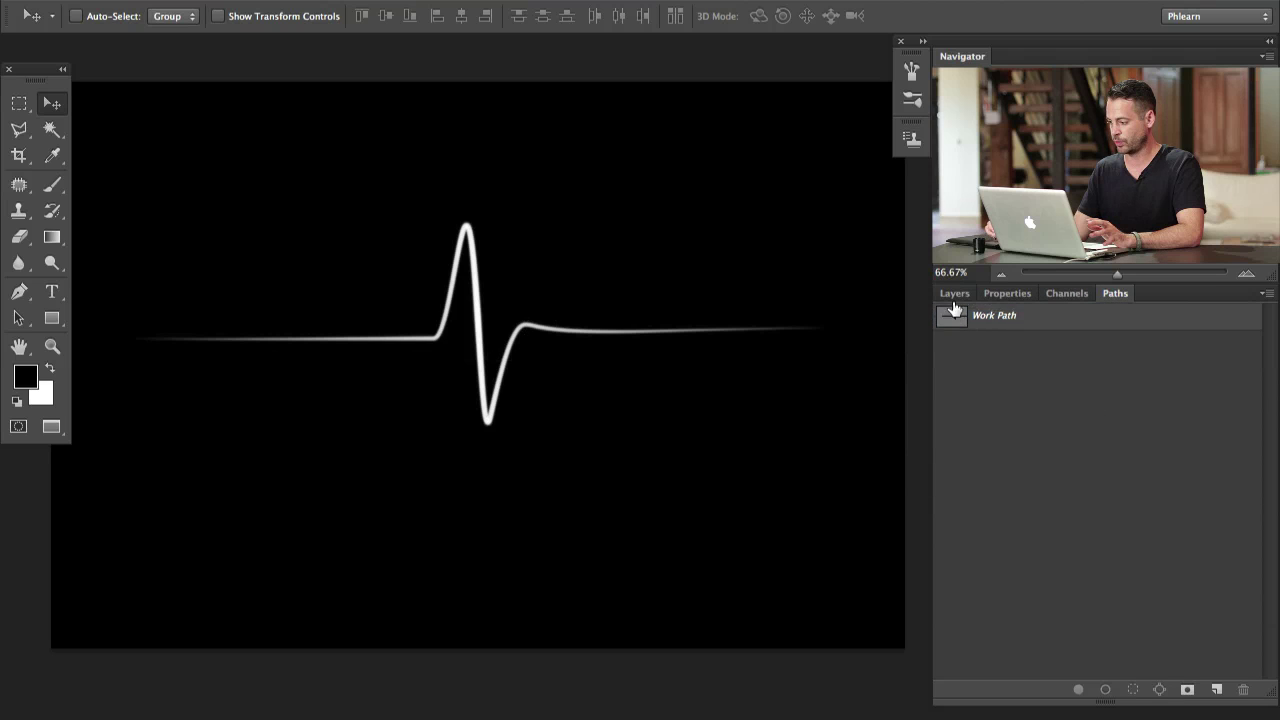
- Add a new empty layer above Layer 2 with Layer 2 hidden, and enlarge the brush to 44 px
click(953, 293)
click(1219, 690)
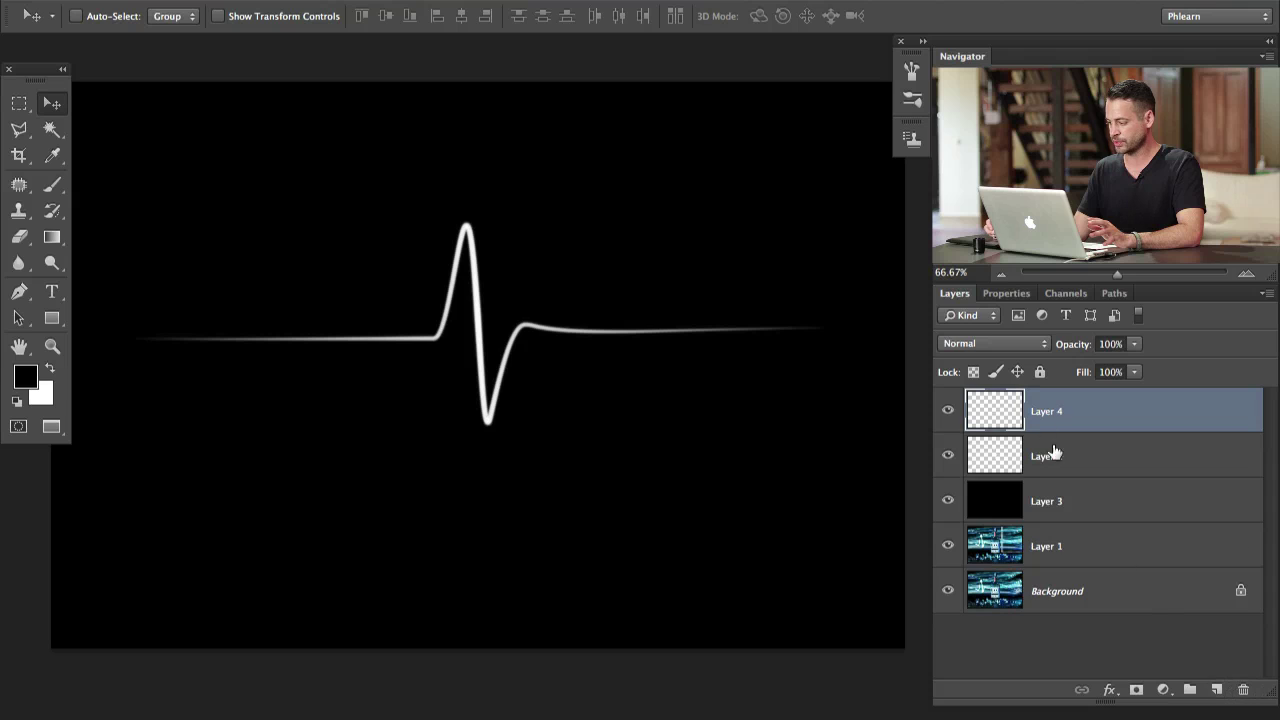
click(950, 456)
key(b)
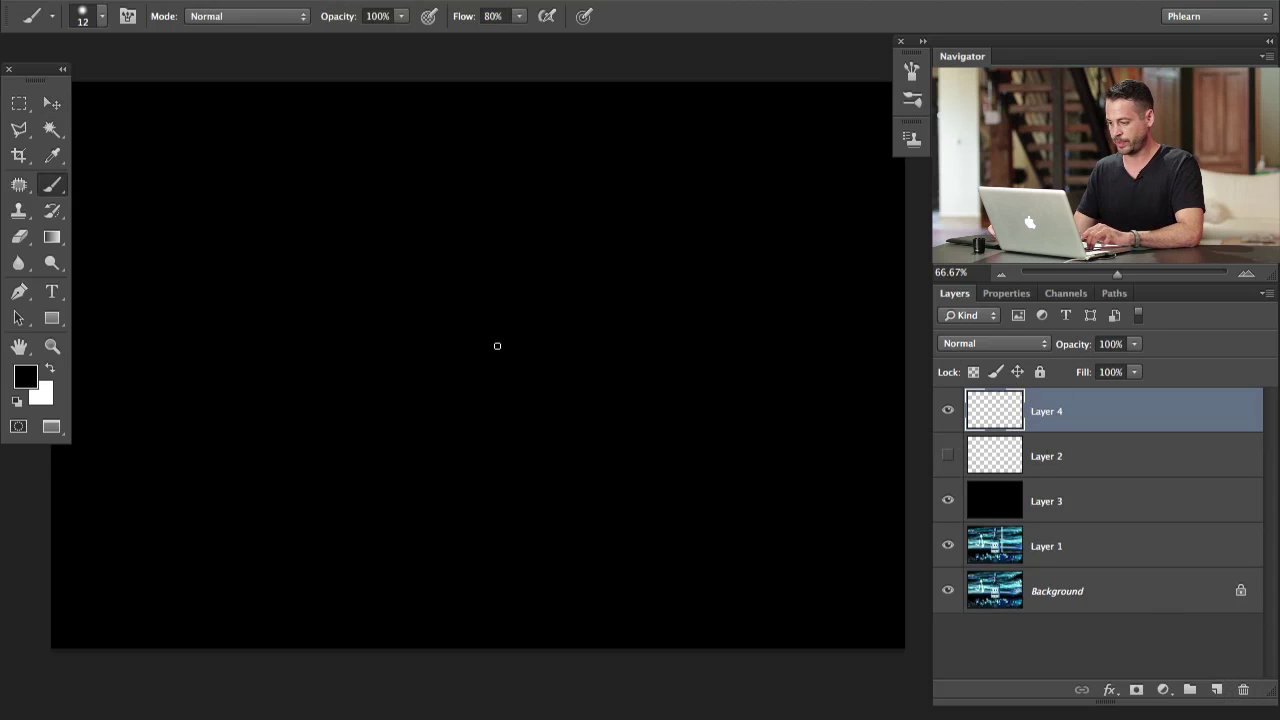
drag(493, 355, 506, 354)
- Try to stroke the Work Path on Layer 4 with the black 44 px brush and Simulate Pressure
click(1113, 294)
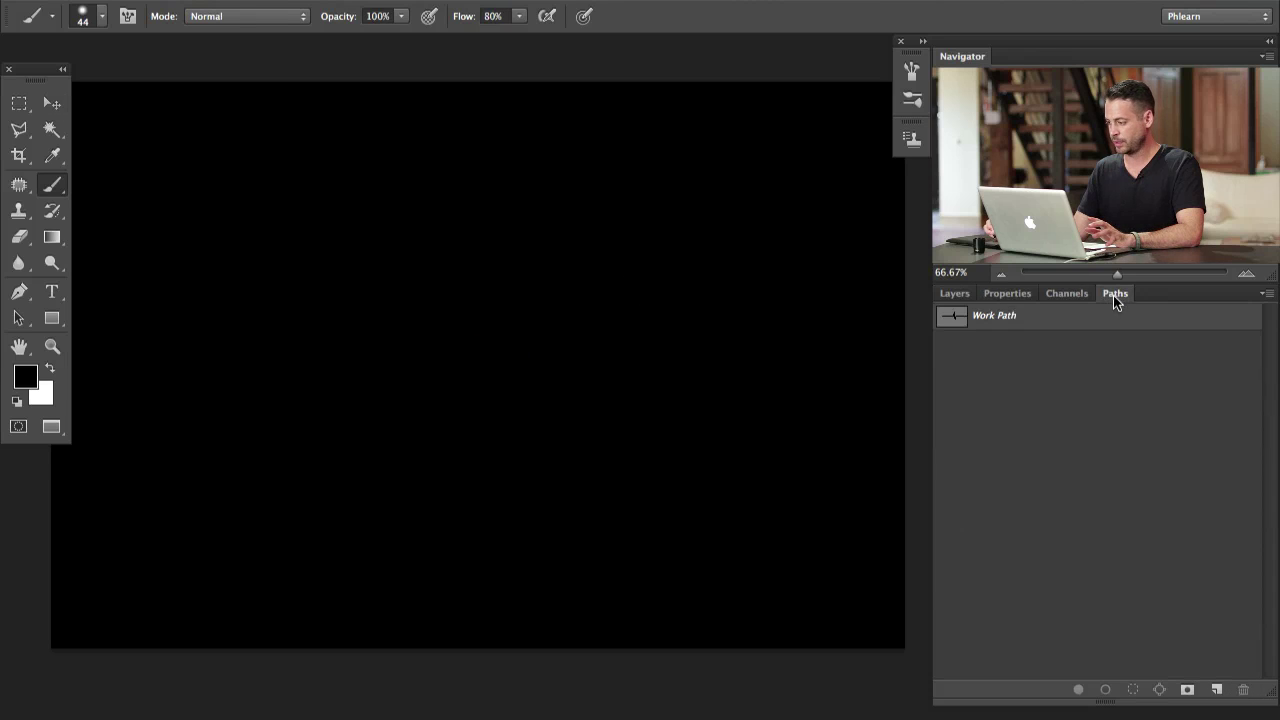
click(1029, 323)
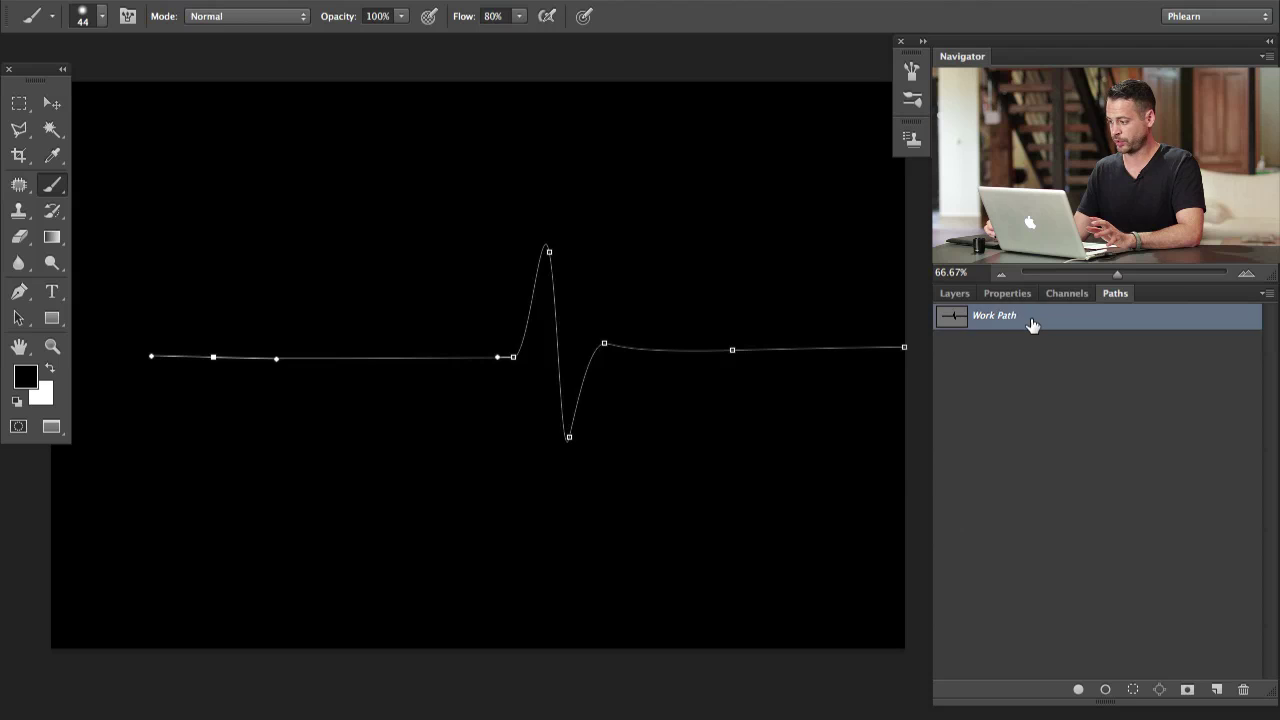
right_click(1032, 322)
click(925, 423)
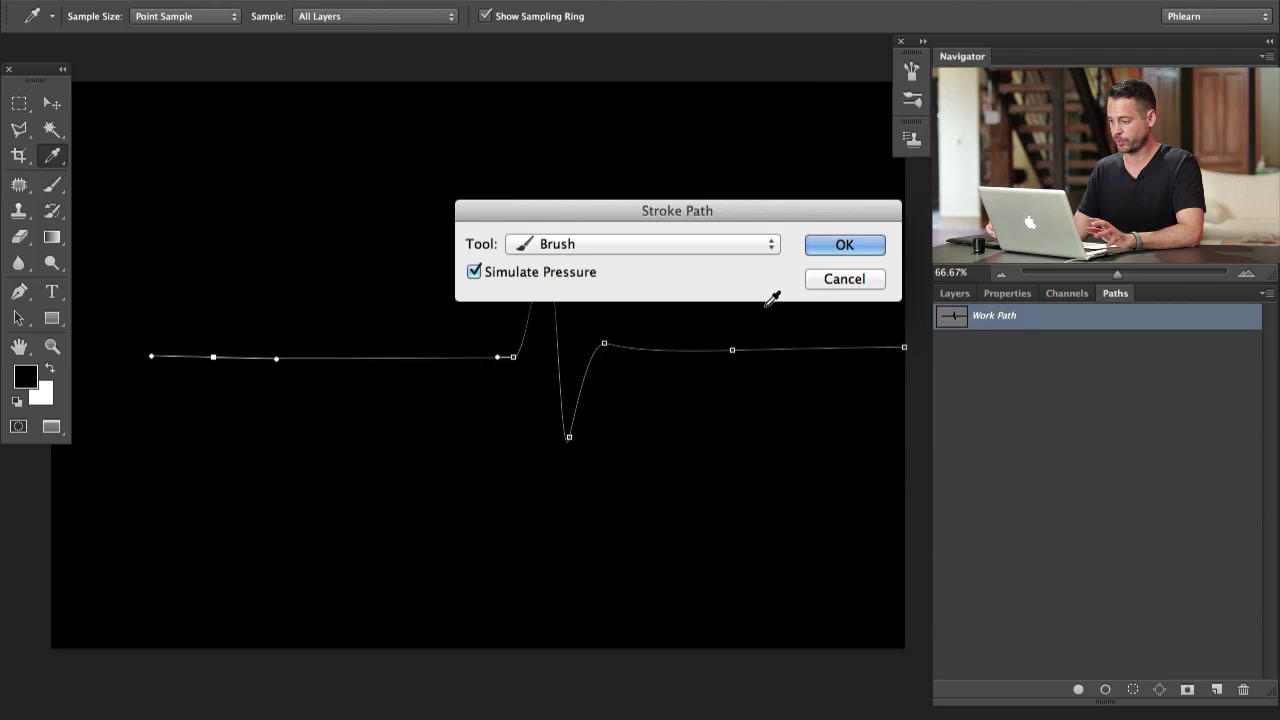
click(840, 243)
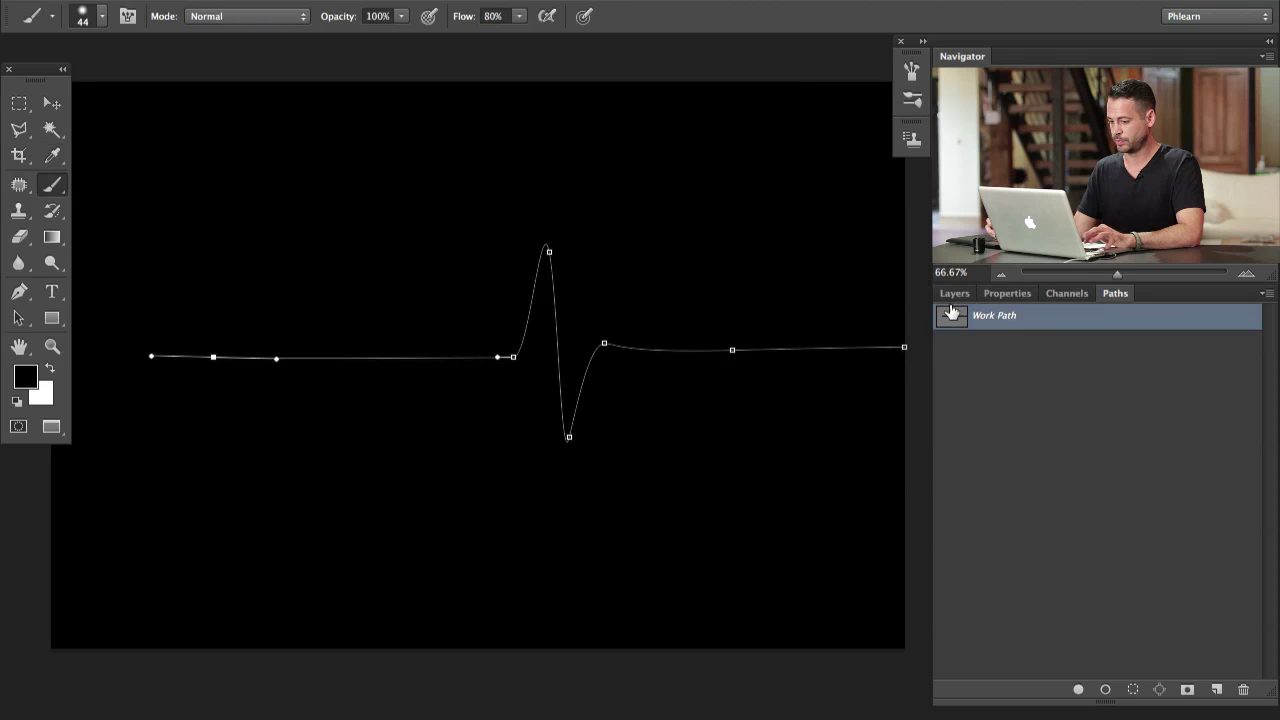
key(Escape)
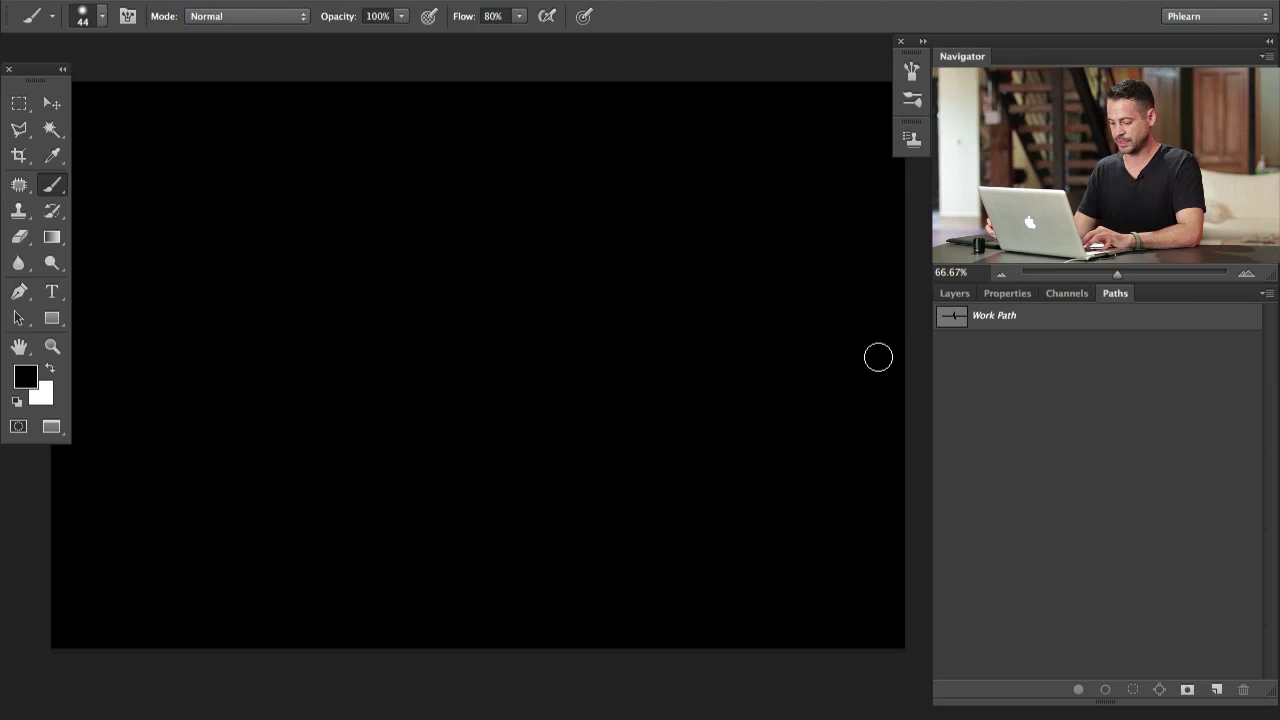
- Make white the foreground color and stroke the Work Path on Layer 4 with the 44 px brush and Simulate Pressure
key(x)
key(x)
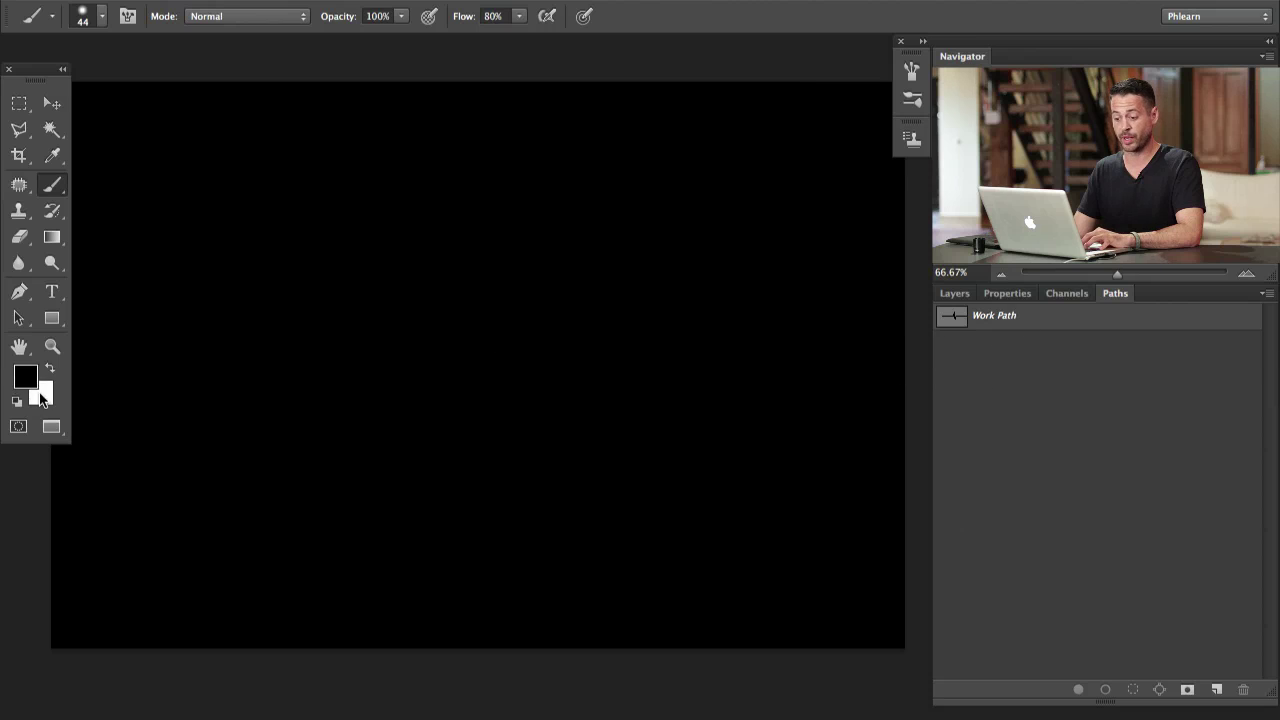
key(x)
click(949, 296)
click(949, 296)
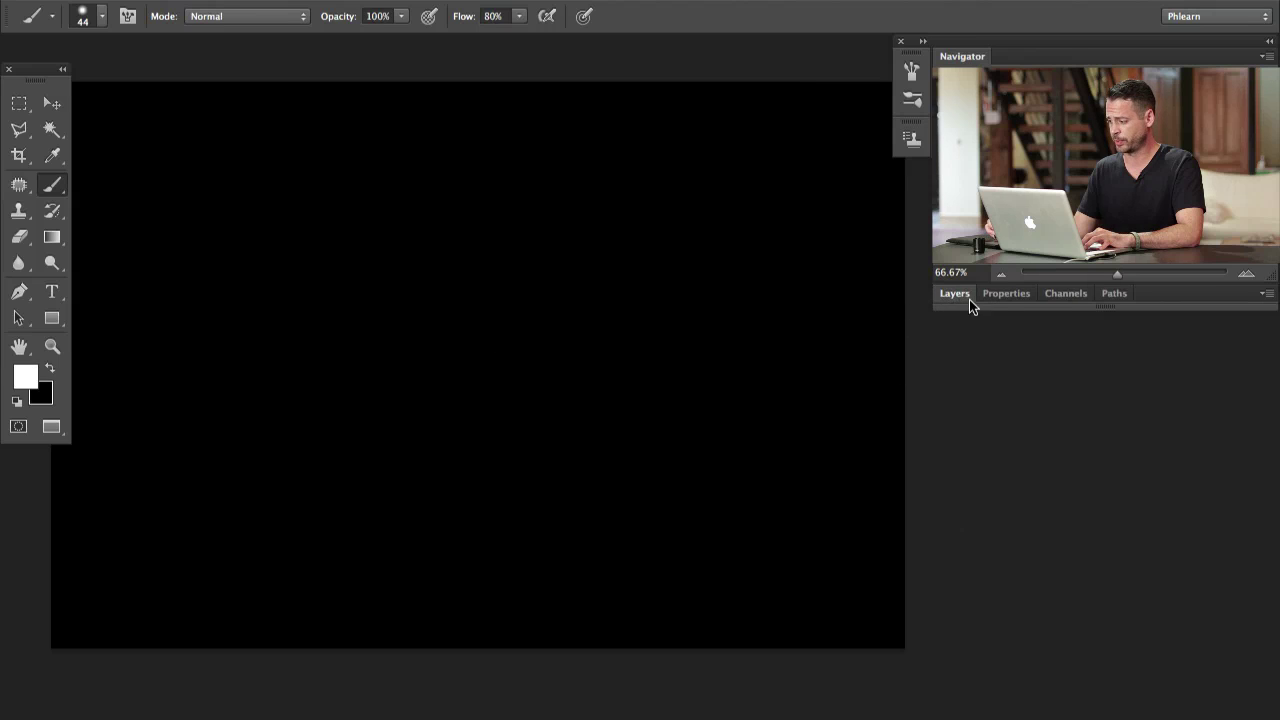
click(1115, 296)
click(1026, 320)
right_click(1018, 320)
click(905, 420)
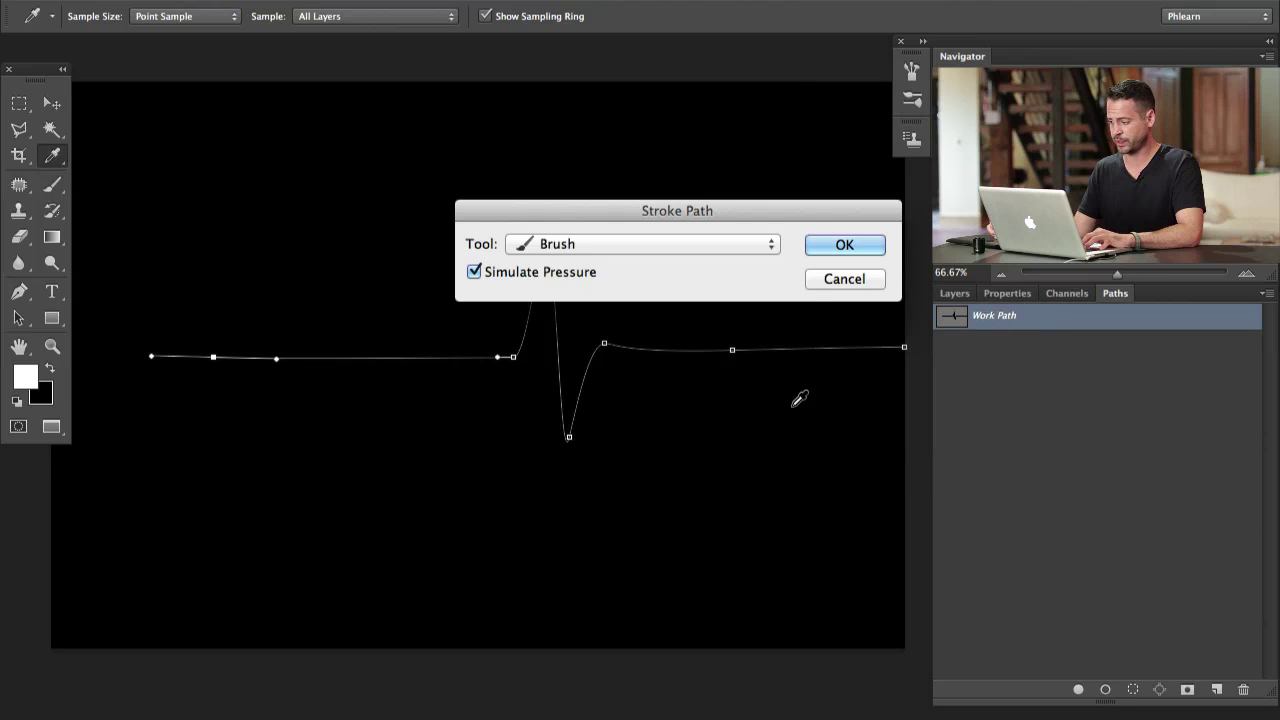
click(845, 246)
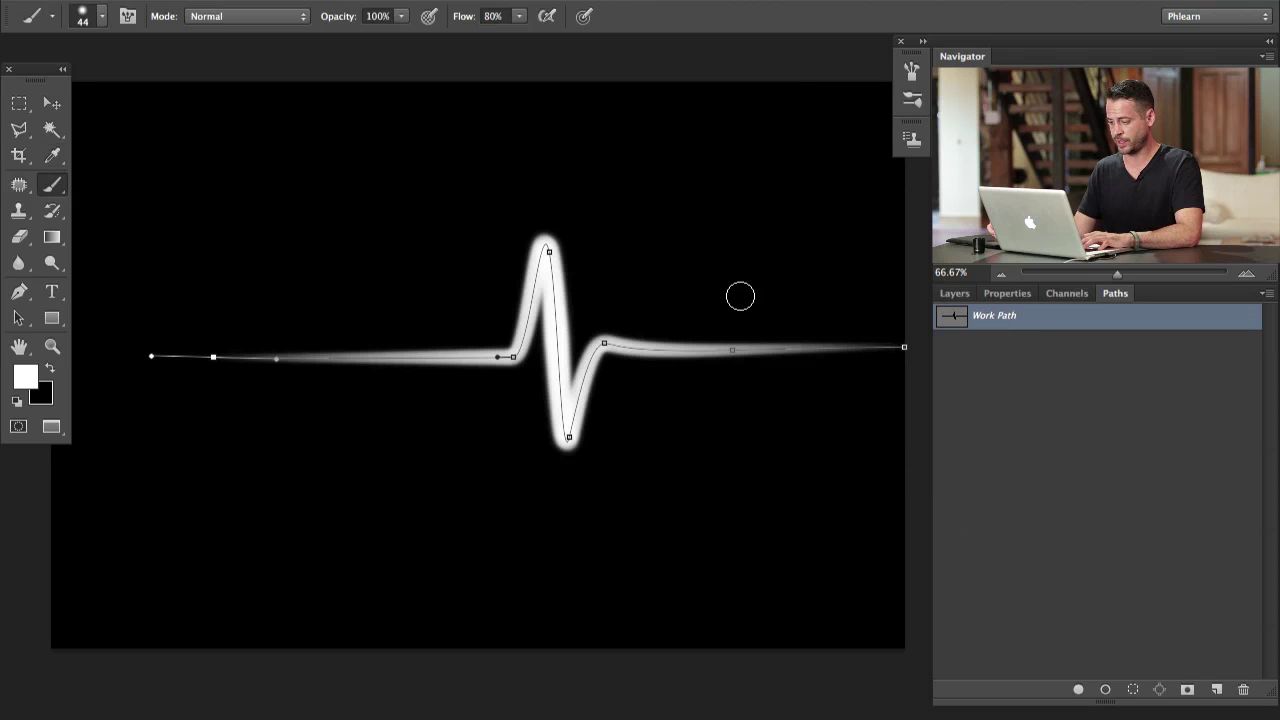
click(990, 375)
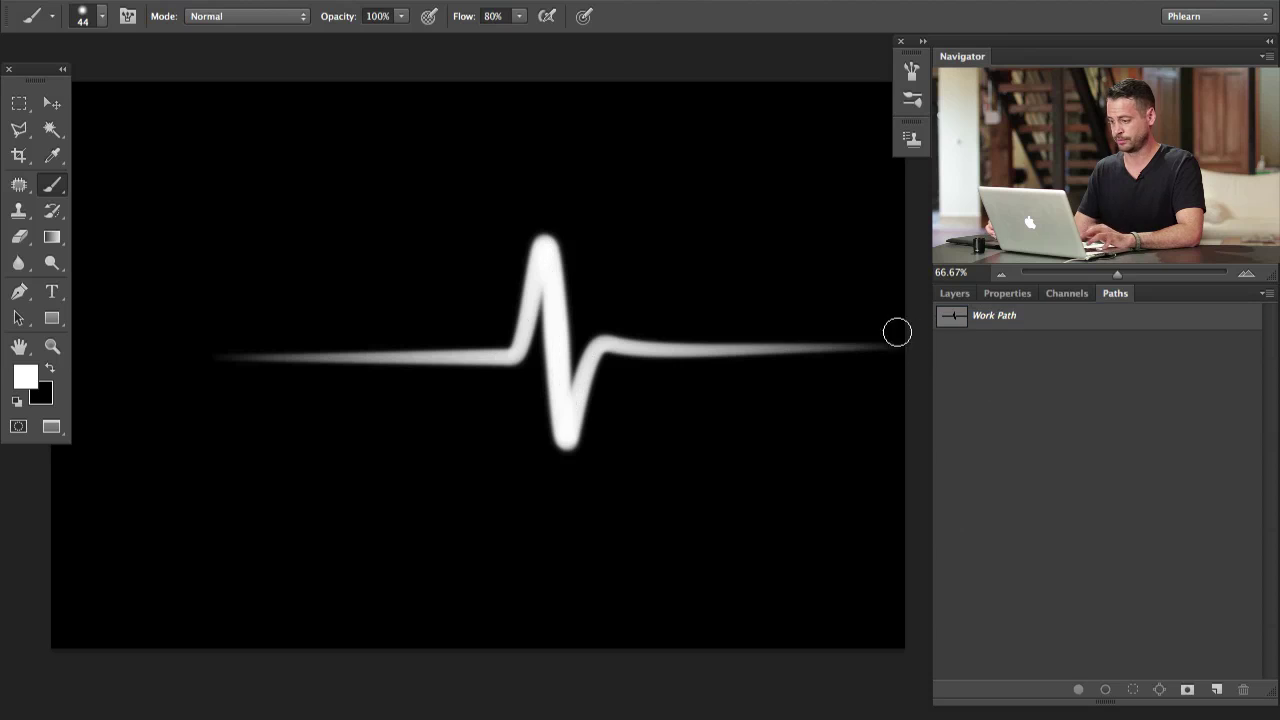
- Select the Work Path, hide Layer 4, and add a new empty layer above it
click(1041, 328)
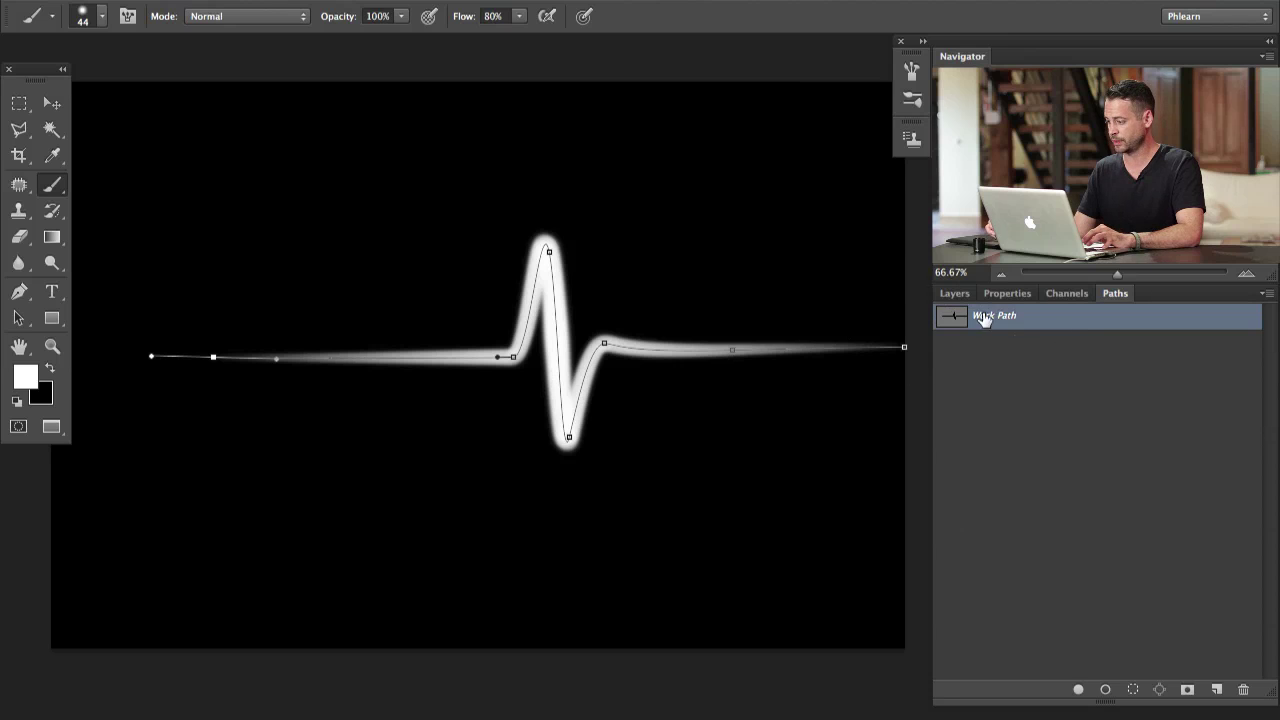
click(950, 295)
click(949, 412)
click(1215, 689)
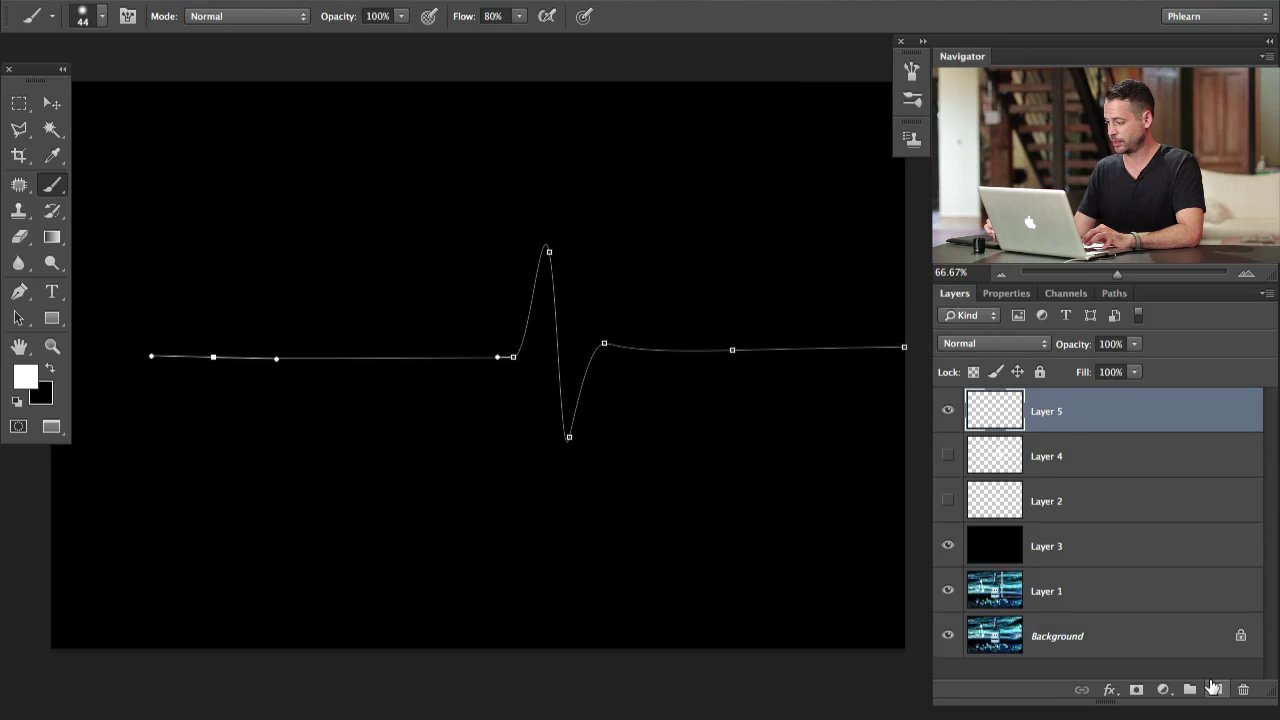
- Reduce the brush to 6 px, stroke the Work Path on the new layer with Simulate Pressure, and deselect the path
click(1113, 293)
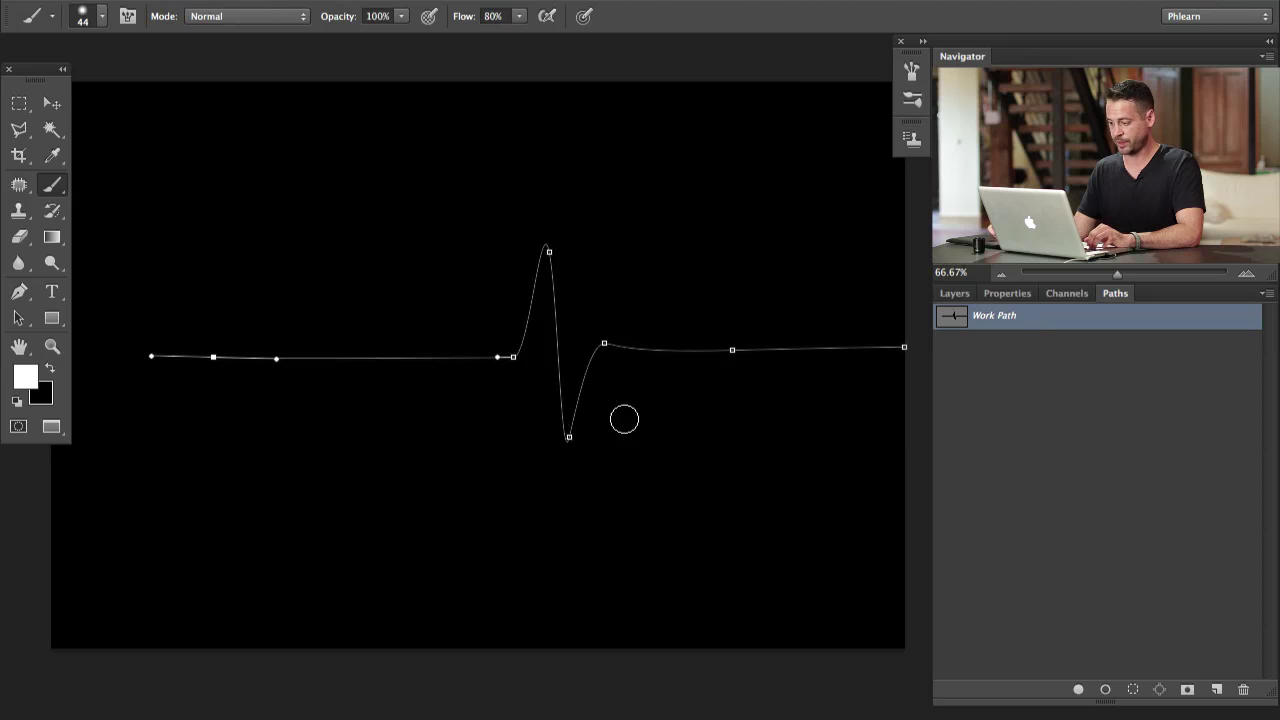
drag(629, 410, 616, 415)
right_click(1015, 330)
click(951, 416)
click(849, 247)
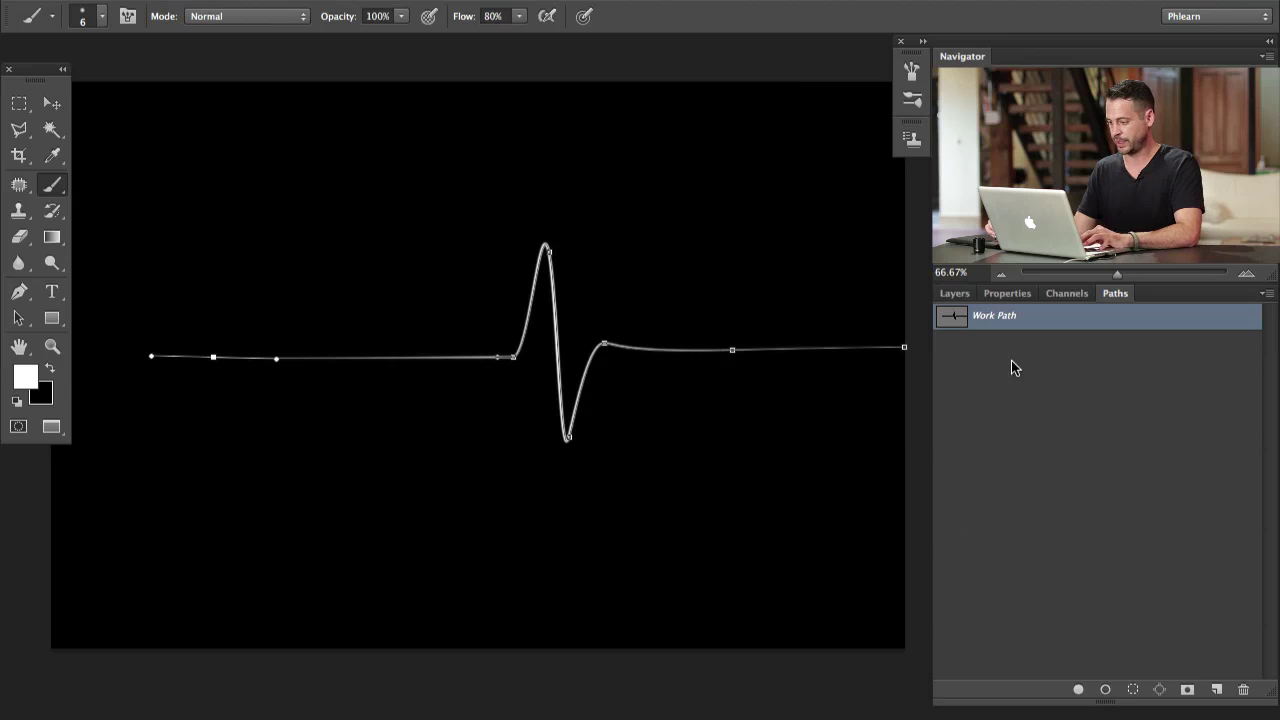
click(975, 378)
click(965, 290)
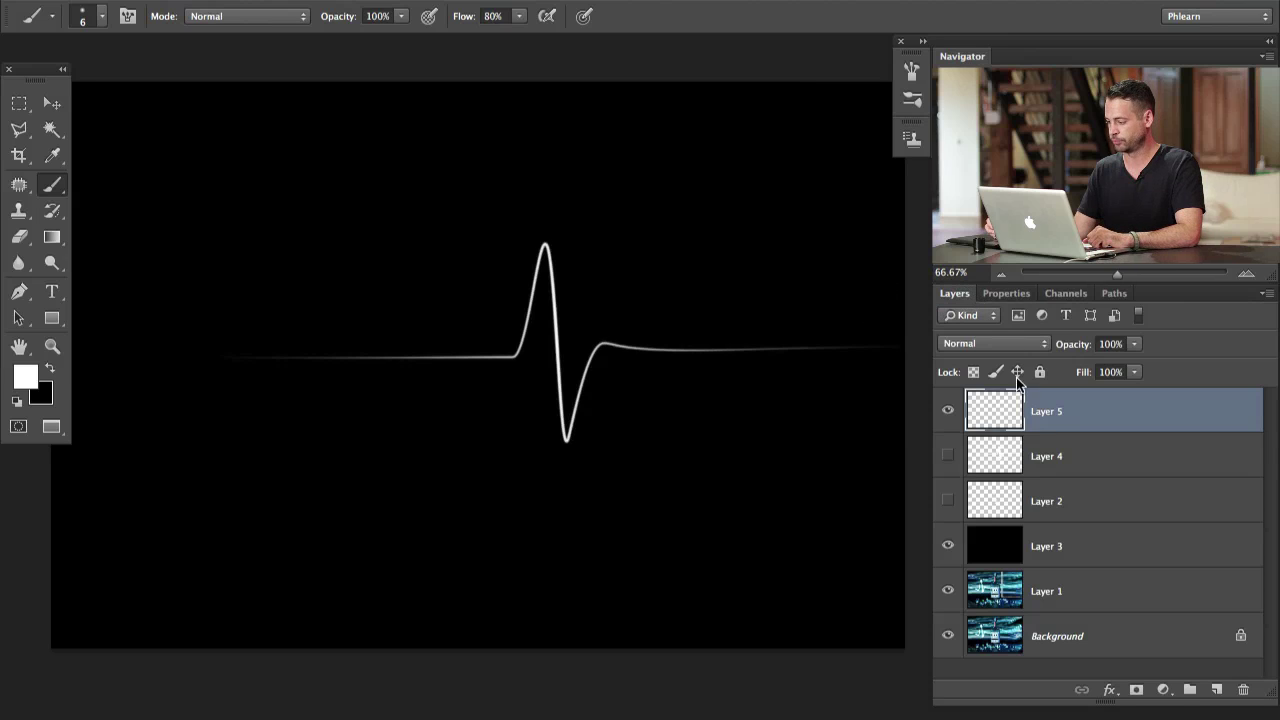
- Compare the thin heartbeat line with the photo by toggling the black layer, and make Layers 2 and 4 visible
click(948, 544)
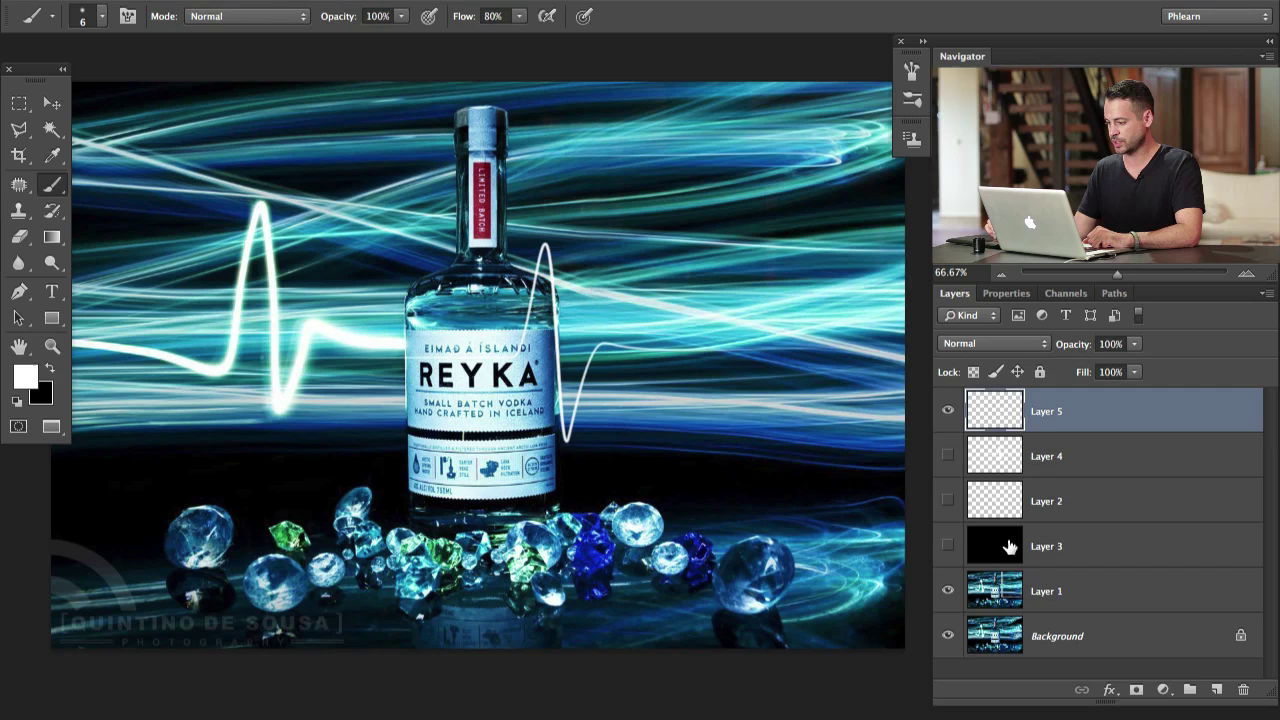
click(948, 544)
click(948, 500)
click(948, 456)
click(1068, 456)
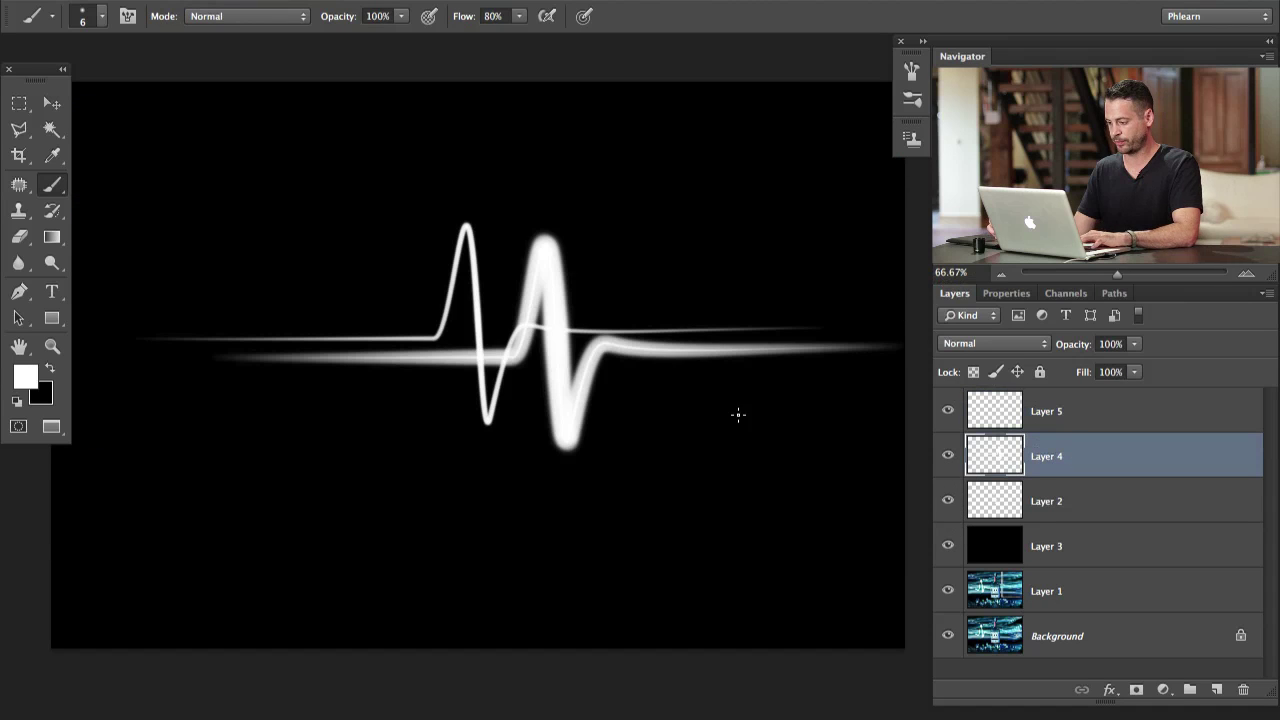
- Move Layer 4's thick heartbeat line up and to the left, and Layer 5's thin line slightly down, for comparison
key(v)
mouse_move(723, 449)
mouse_down()
mouse_move(591, 334)
mouse_move(543, 401)
mouse_move(572, 410)
mouse_up()
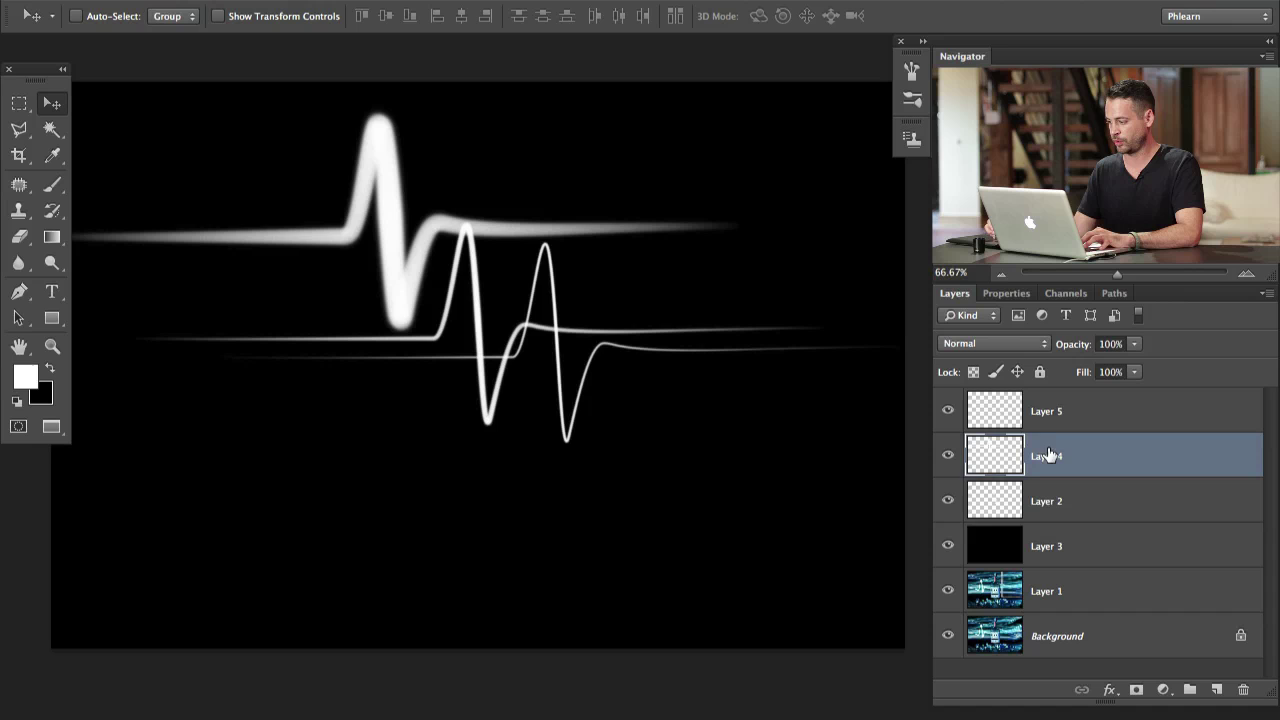
click(1066, 406)
drag(695, 505, 705, 550)
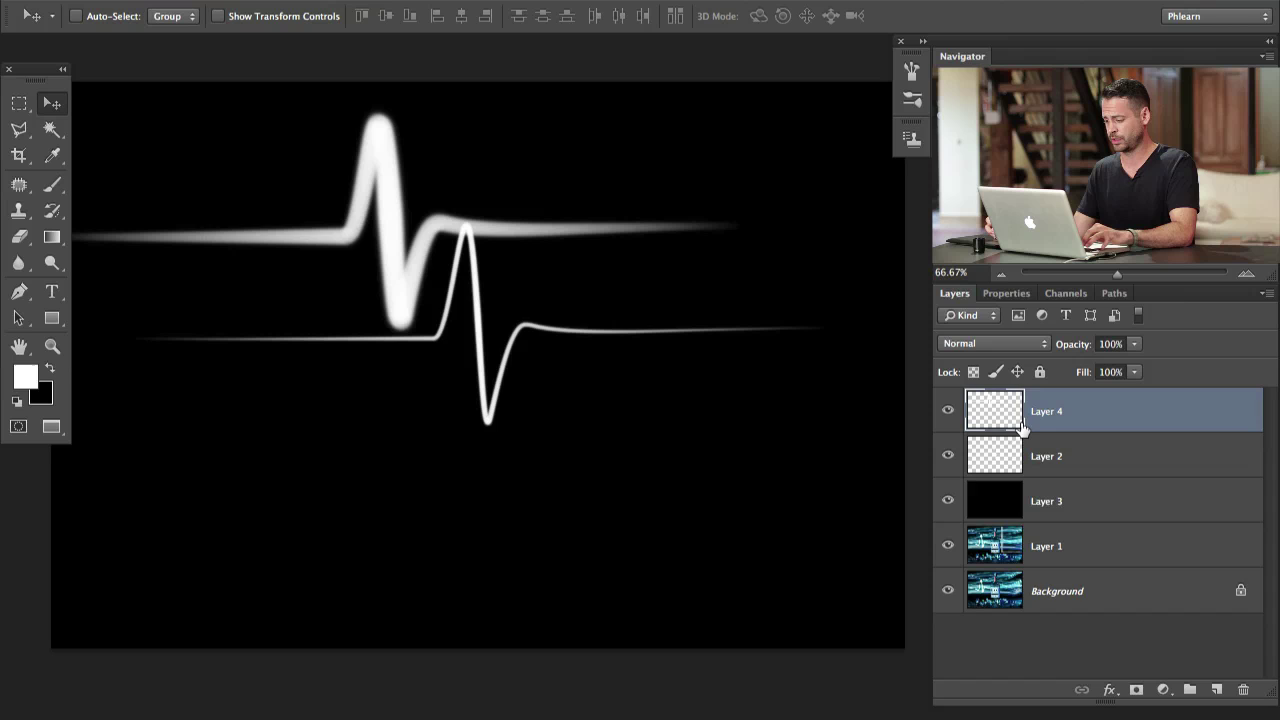
- Delete Layer 4 with the thick line and the black Layer 3
click(1060, 457)
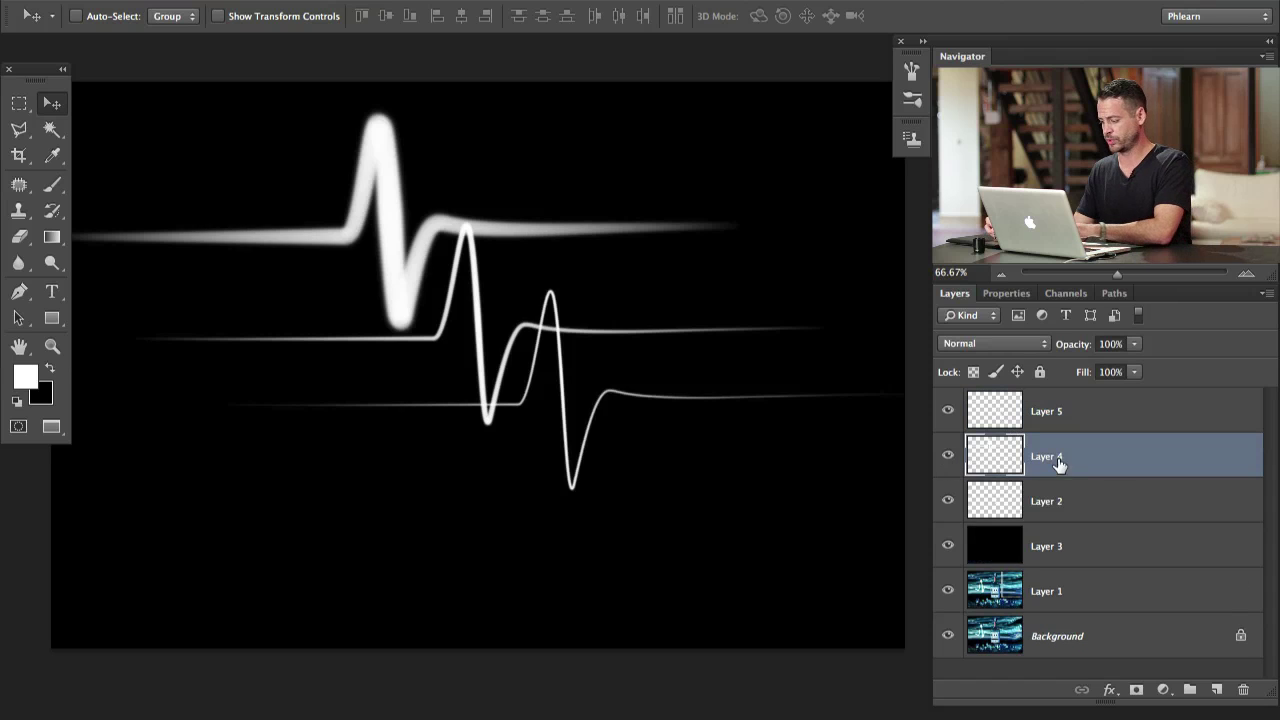
key(Delete)
click(986, 510)
key(Delete)
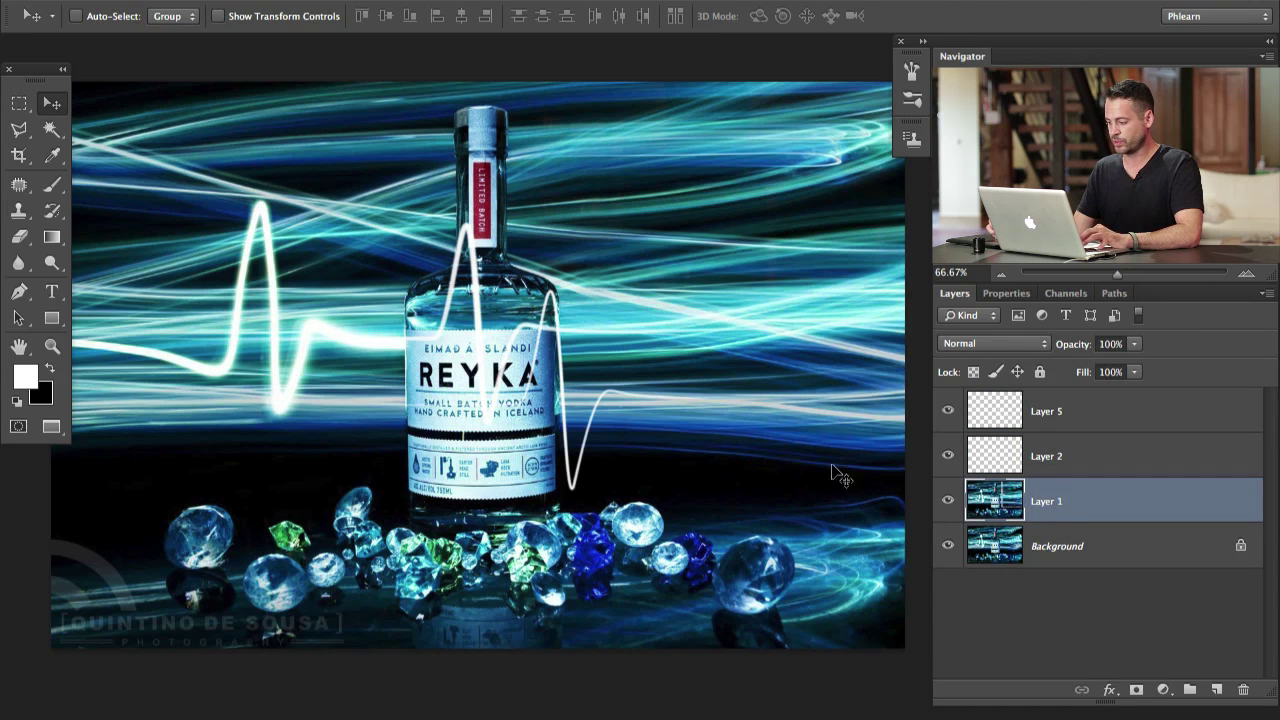
- Hide Layer 5 and move Layer 2's heartbeat line down to the right of the bottle, with its low tip over the gems
click(955, 456)
click(948, 452)
click(948, 411)
click(1103, 462)
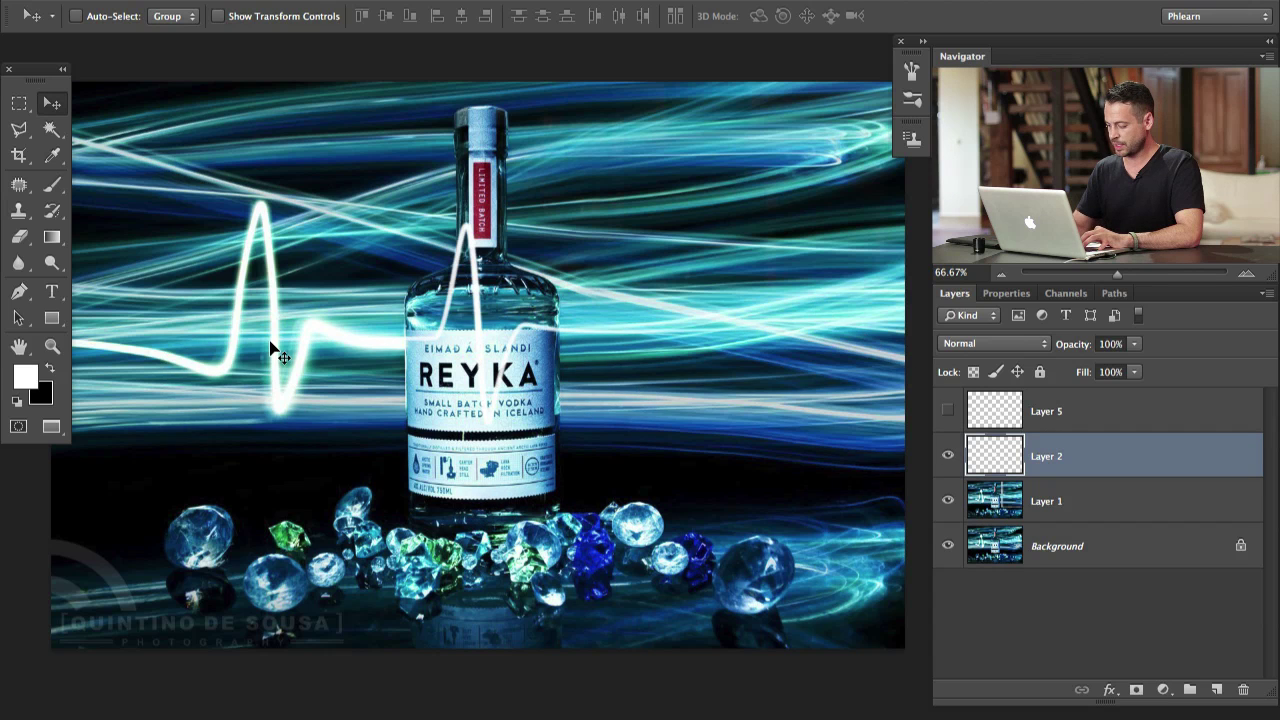
key(ctrl+1)
drag(311, 556, 559, 551)
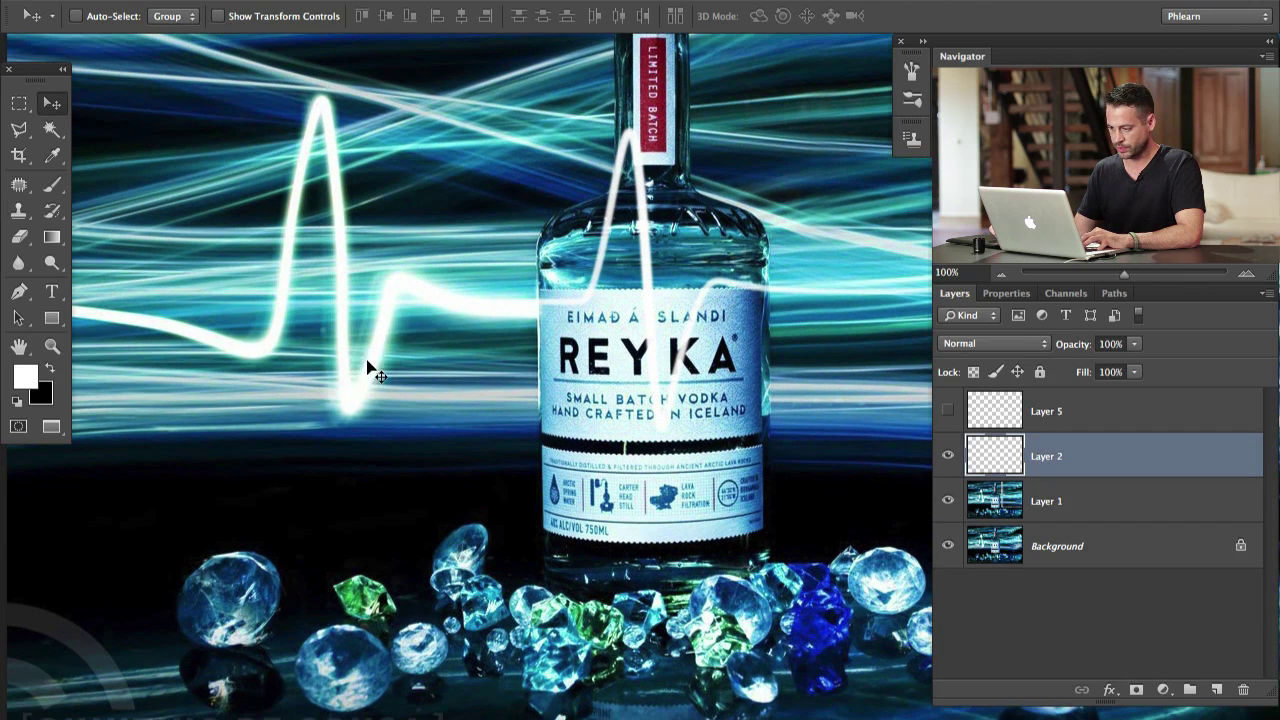
drag(712, 404, 679, 573)
drag(457, 564, 308, 582)
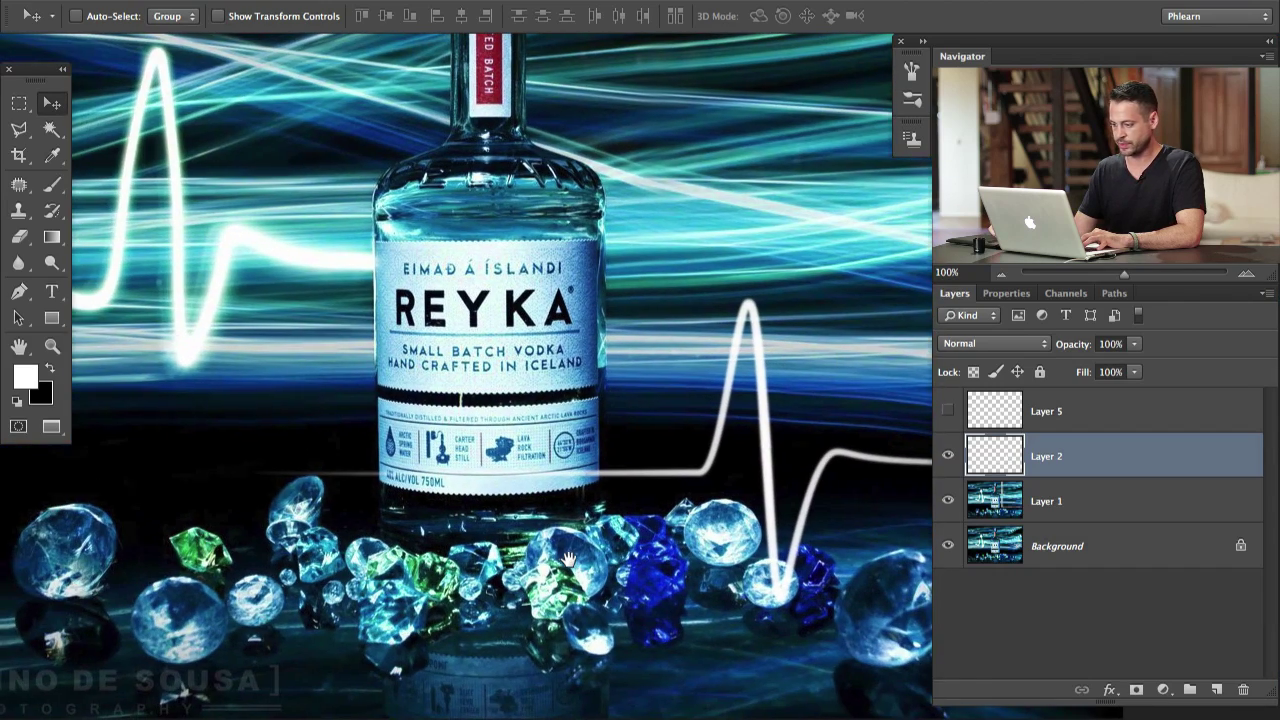
drag(567, 558, 555, 558)
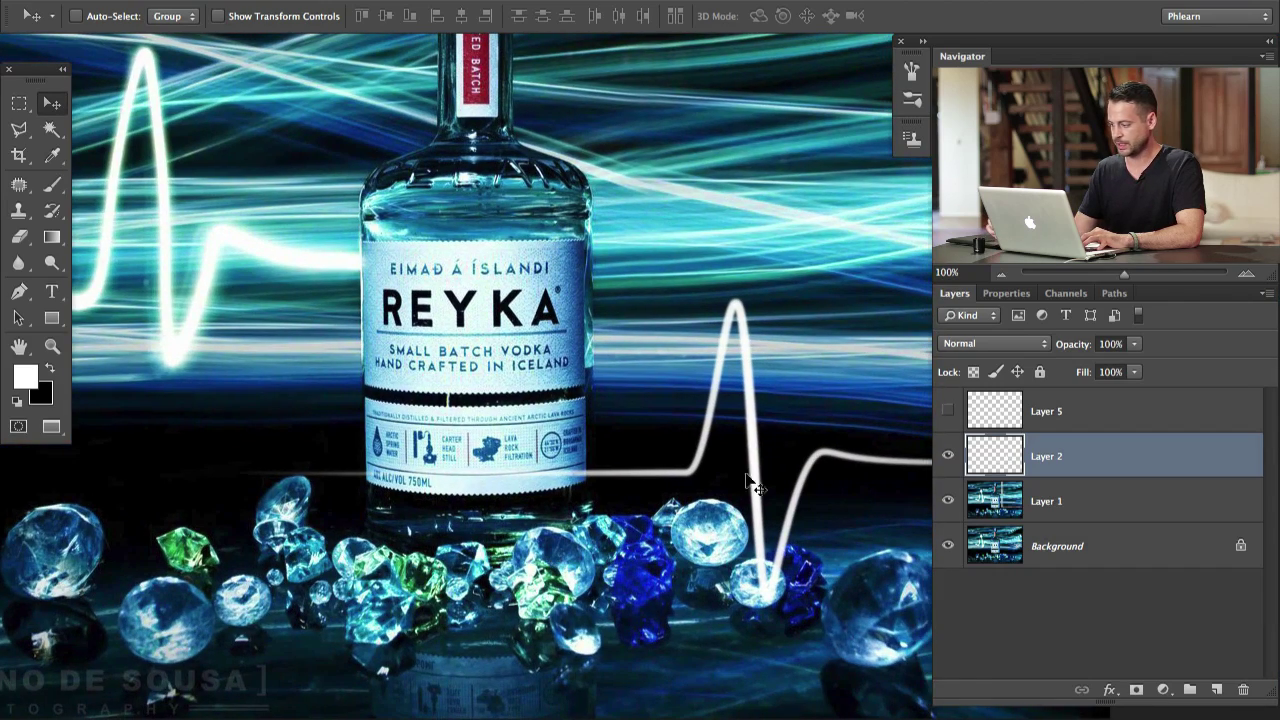
- Add a Screen-mode Outer Glow to Layer 2 in cyan sampled from the light trails, with 75% opacity and 18 px size
double_click(1118, 460)
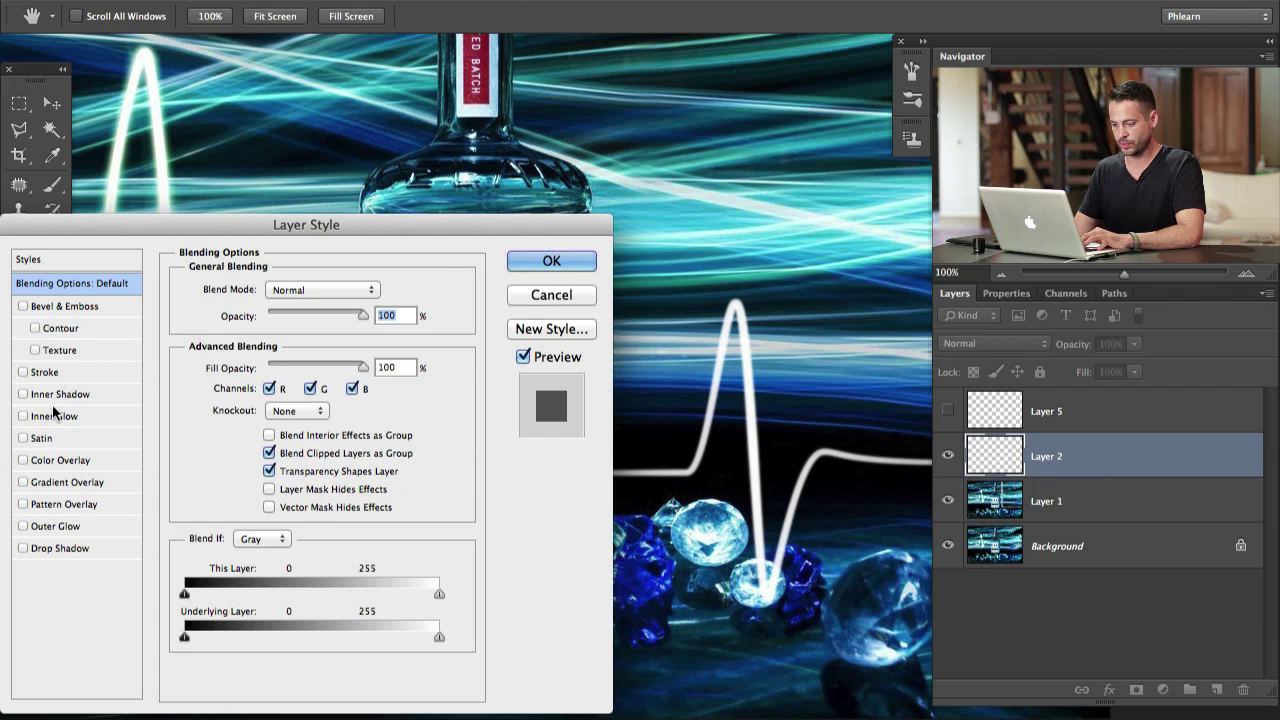
click(50, 526)
click(223, 365)
click(733, 212)
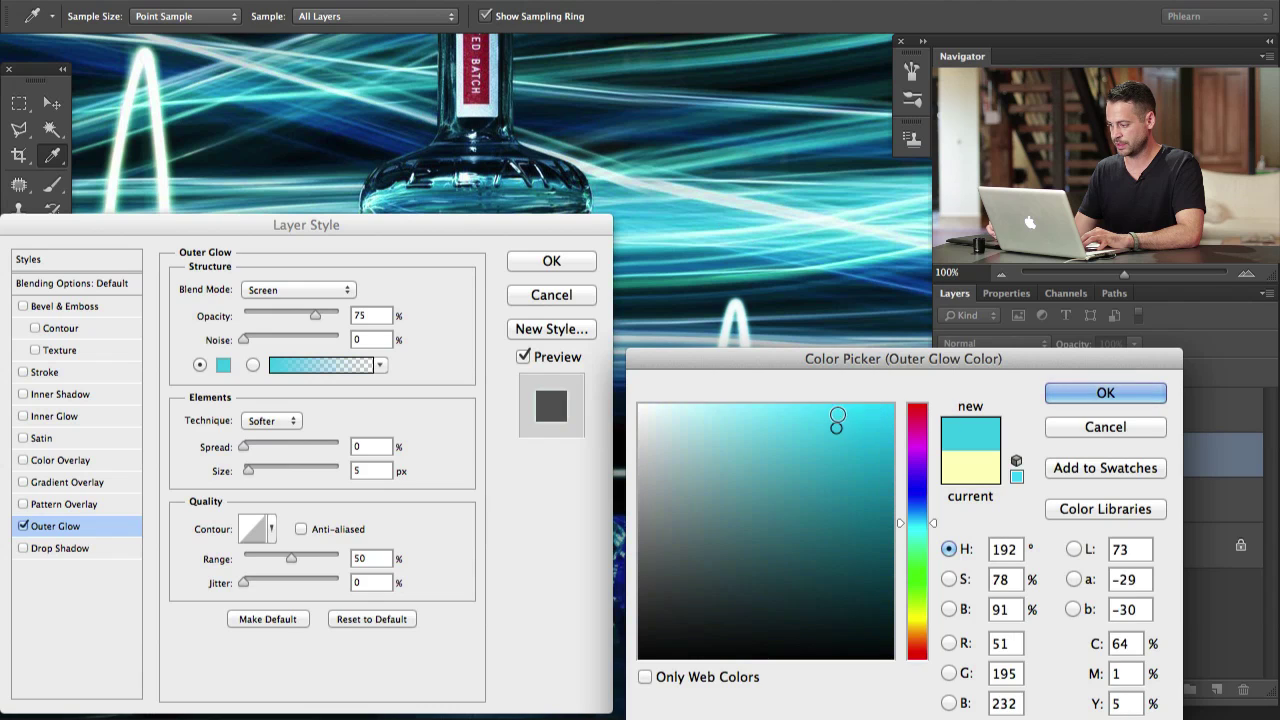
click(1066, 390)
drag(247, 472, 255, 467)
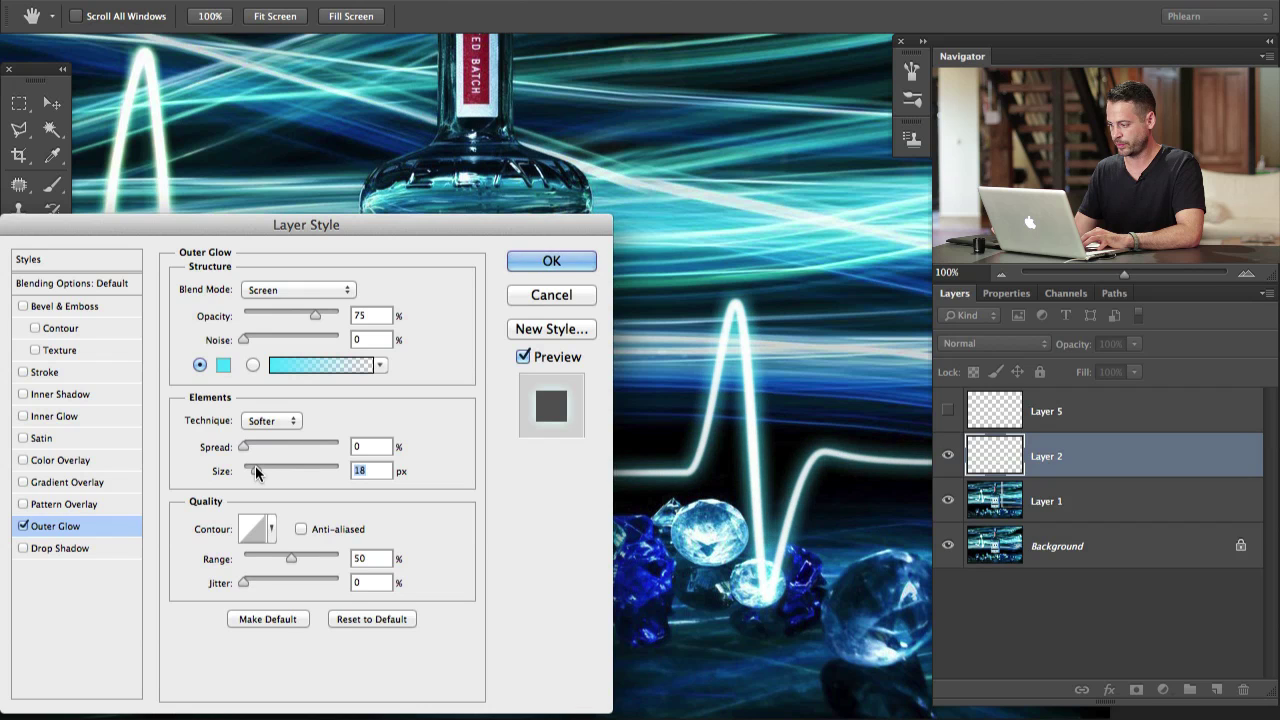
drag(362, 226, 555, 481)
drag(405, 484, 233, 268)
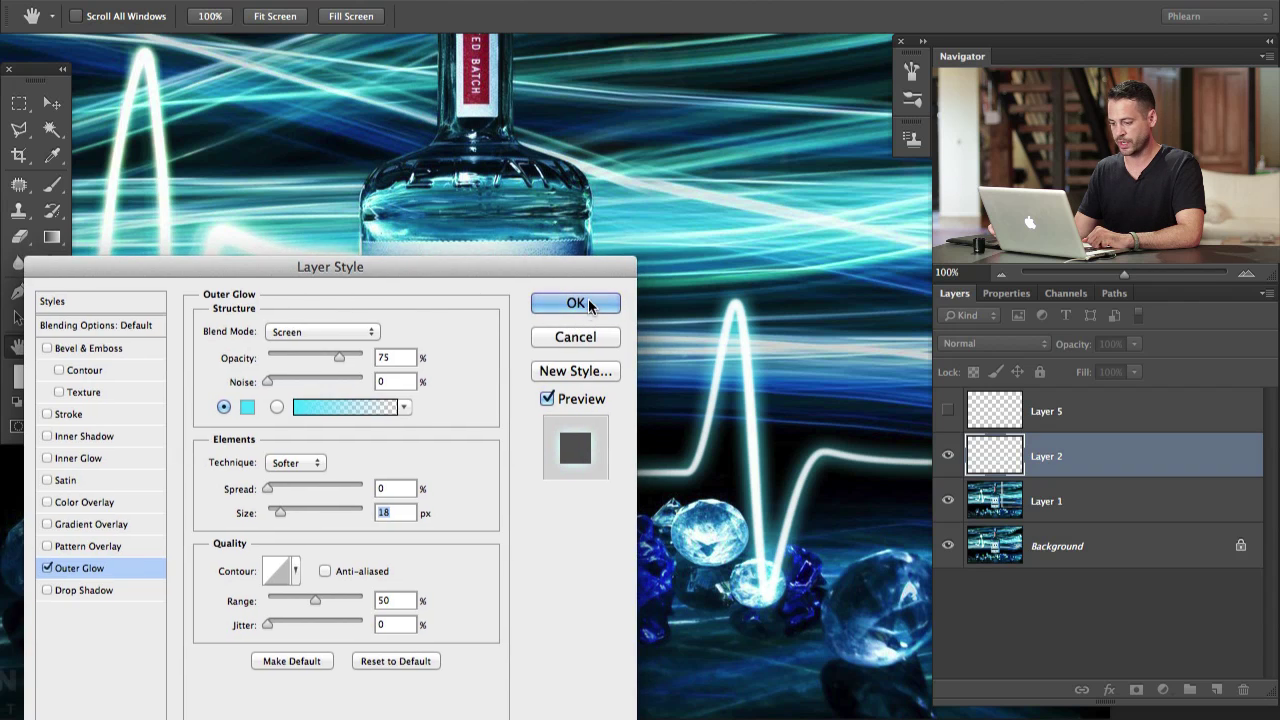
click(576, 300)
- Compare the heartbeat line with and without Layer 2 and its glow effect
click(950, 460)
click(953, 459)
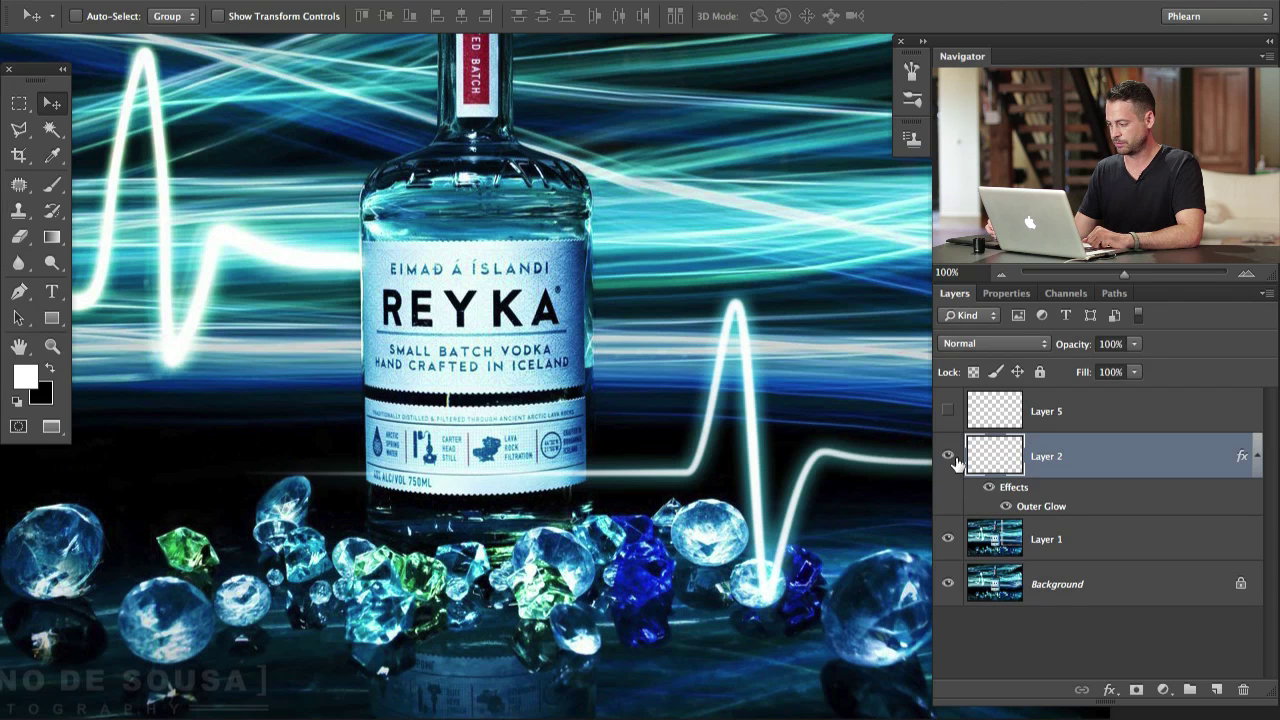
click(996, 499)
click(998, 498)
click(999, 497)
click(1000, 497)
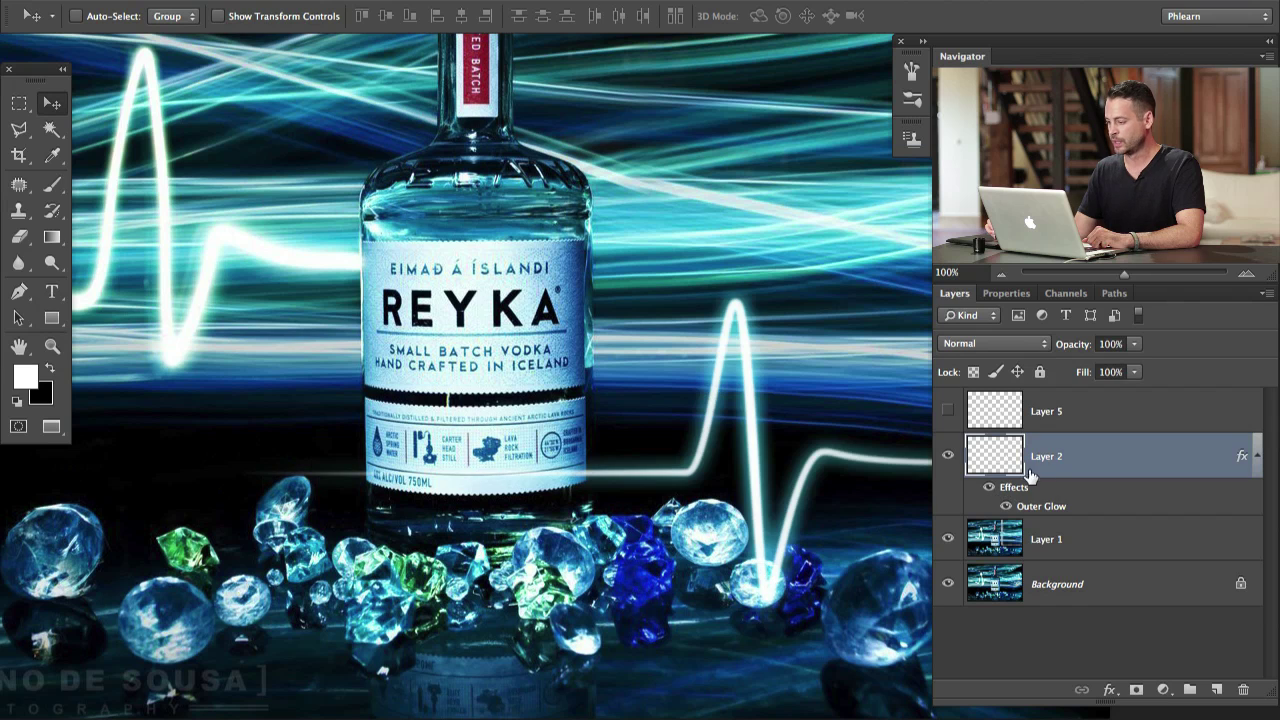
- Duplicate Layer 2 and scale the copy to about 72% around its center
key(ctrl+j)
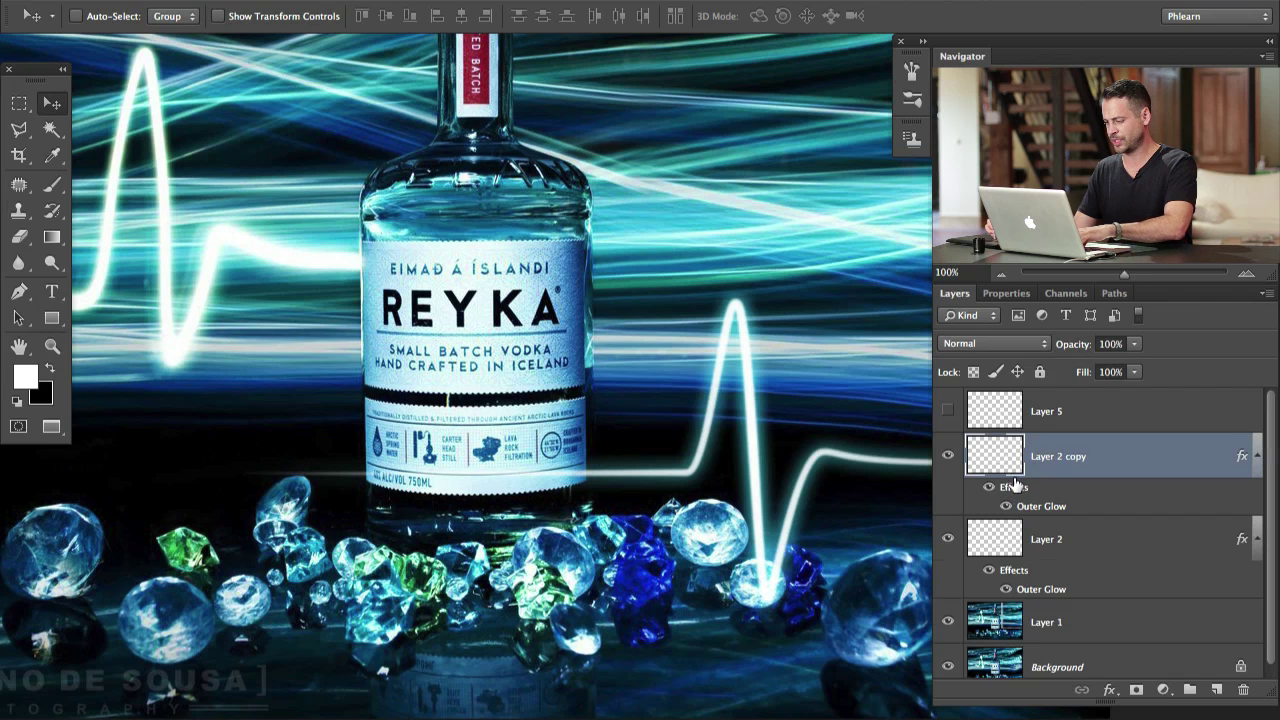
key(ctrl+t)
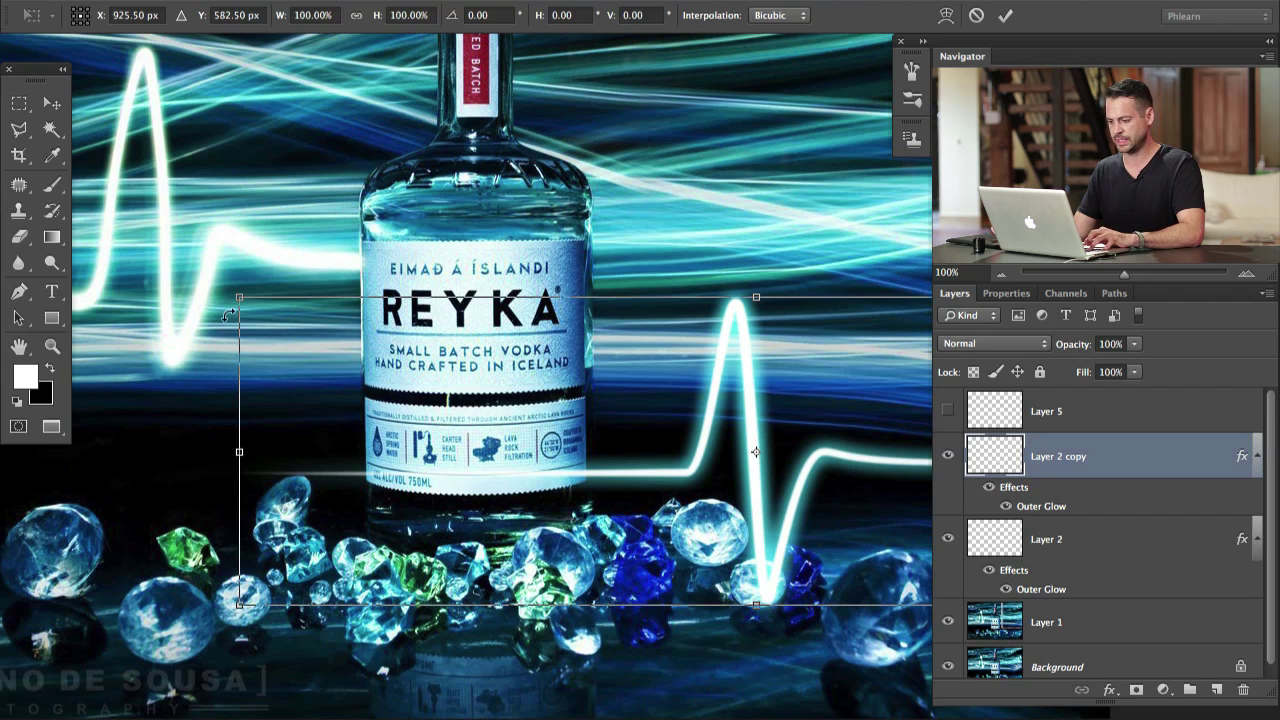
drag(239, 298, 380, 330)
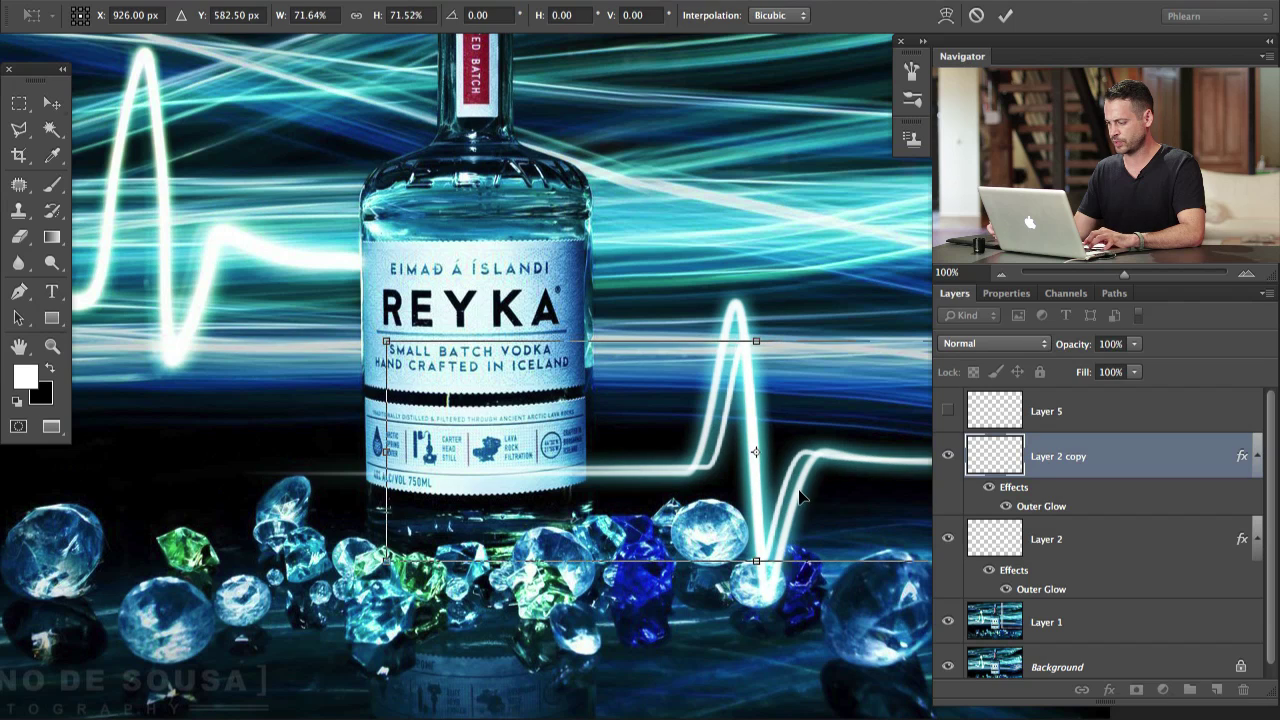
key(Return)
- Set the opacity of Layer 2 copy to 22%
drag(1030, 356, 1000, 358)
mouse_move(840, 455)
mouse_down()
mouse_move(796, 466)
mouse_move(817, 457)
mouse_up()
drag(222, 396, 394, 431)
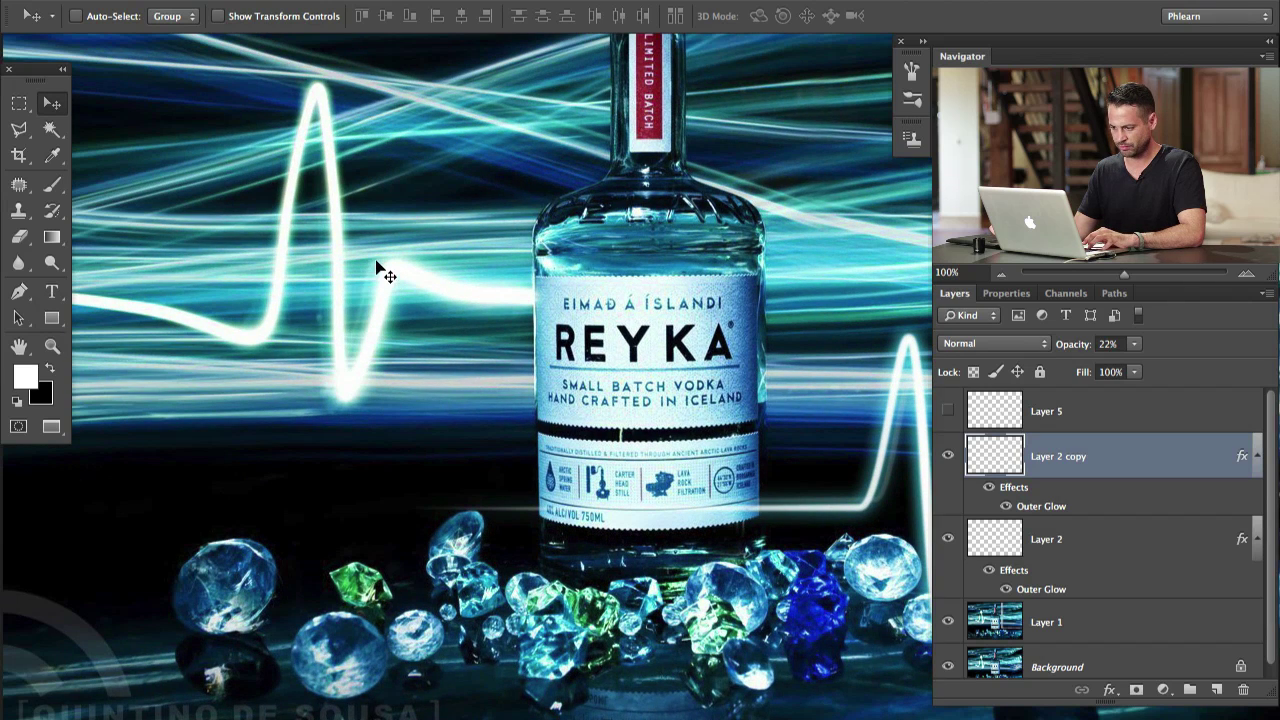
drag(496, 416, 356, 395)
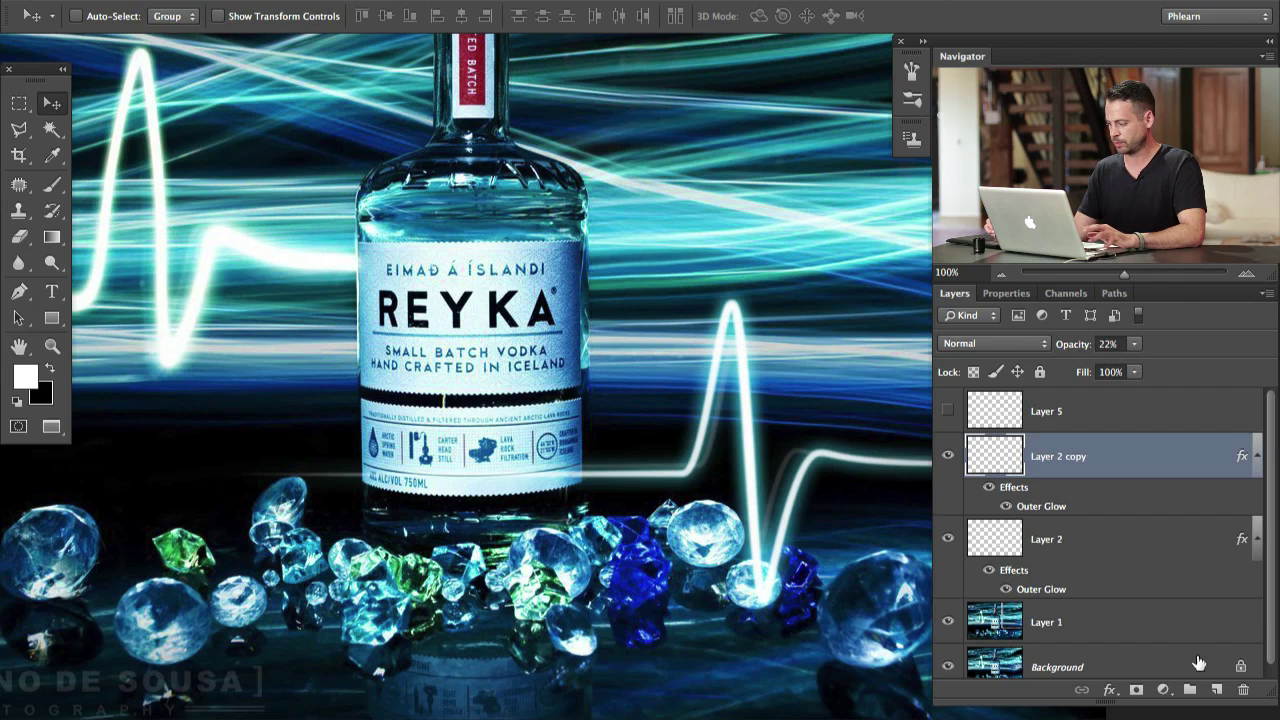
- Add a new empty layer above Layer 2 copy and set up a soft white brush
click(1215, 695)
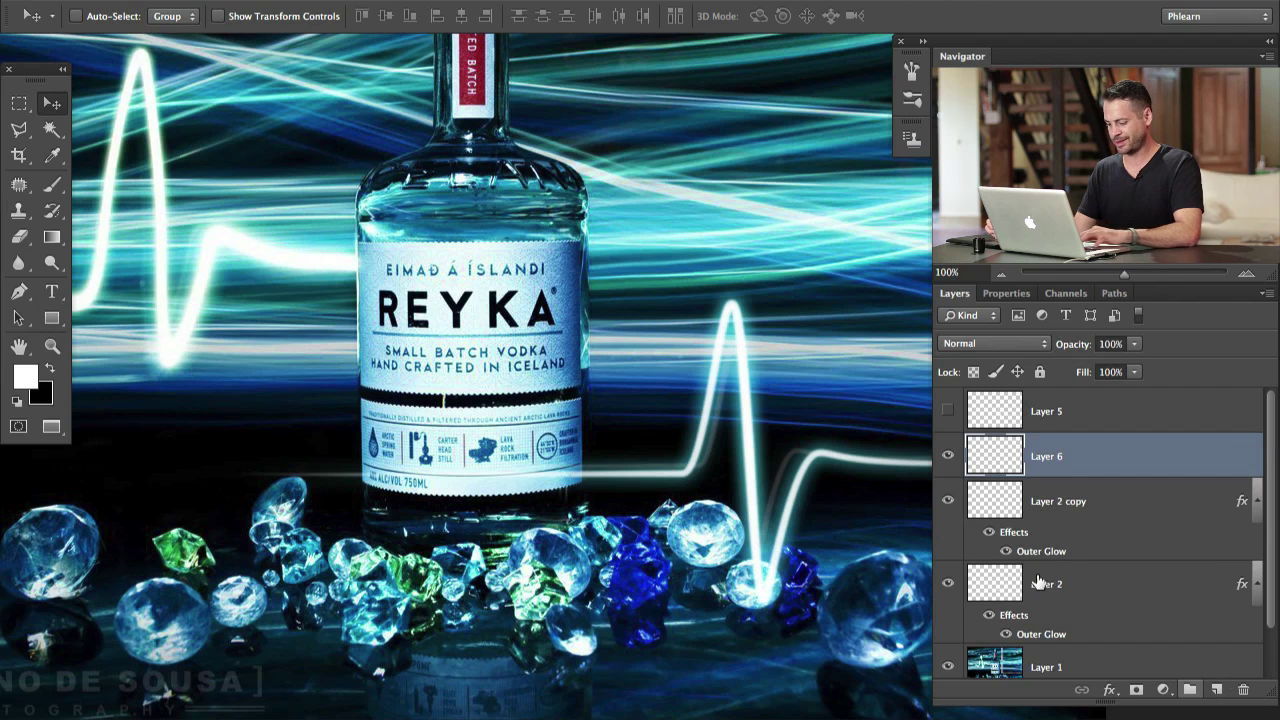
key(b)
right_click(497, 418)
key(Return)
drag(437, 470, 504, 468)
- Paint a bright white spot on the peak of the heartbeat line right of the bottle with a 22 px brush
key(super+plus)
drag(451, 316, 830, 428)
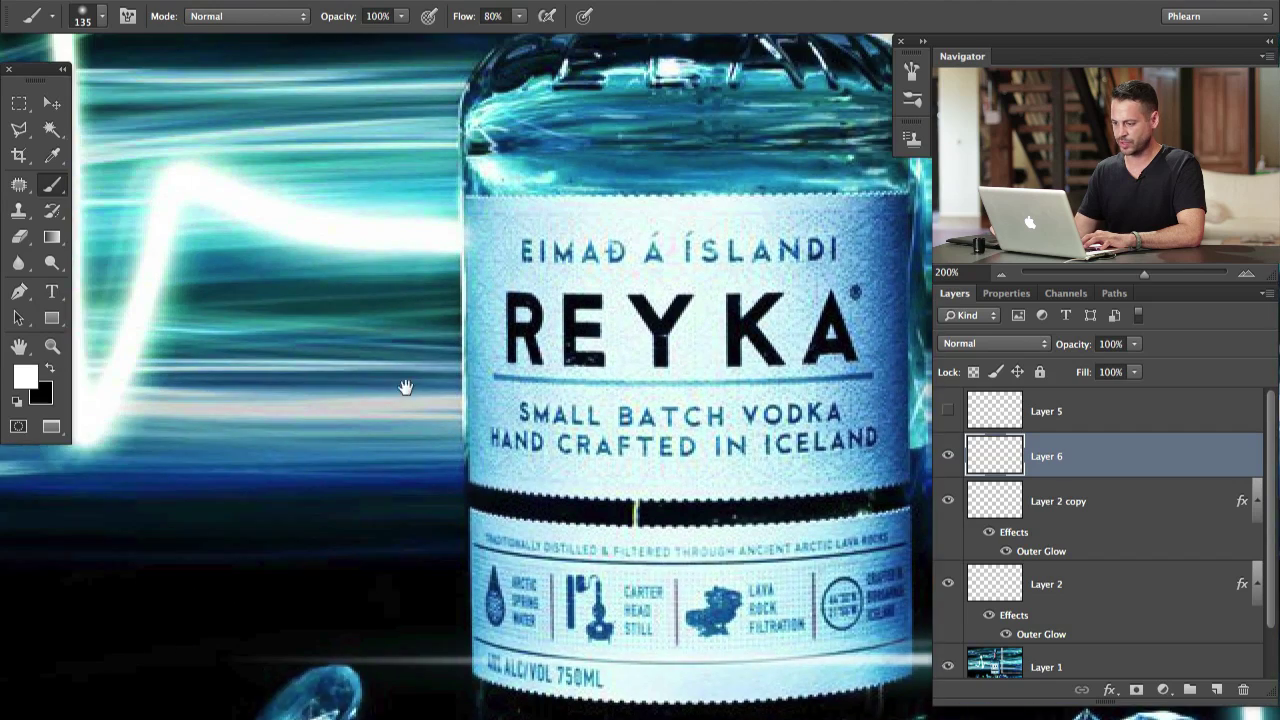
drag(360, 383, 691, 480)
mouse_move(510, 486)
mouse_down()
mouse_move(442, 485)
mouse_move(432, 505)
mouse_up()
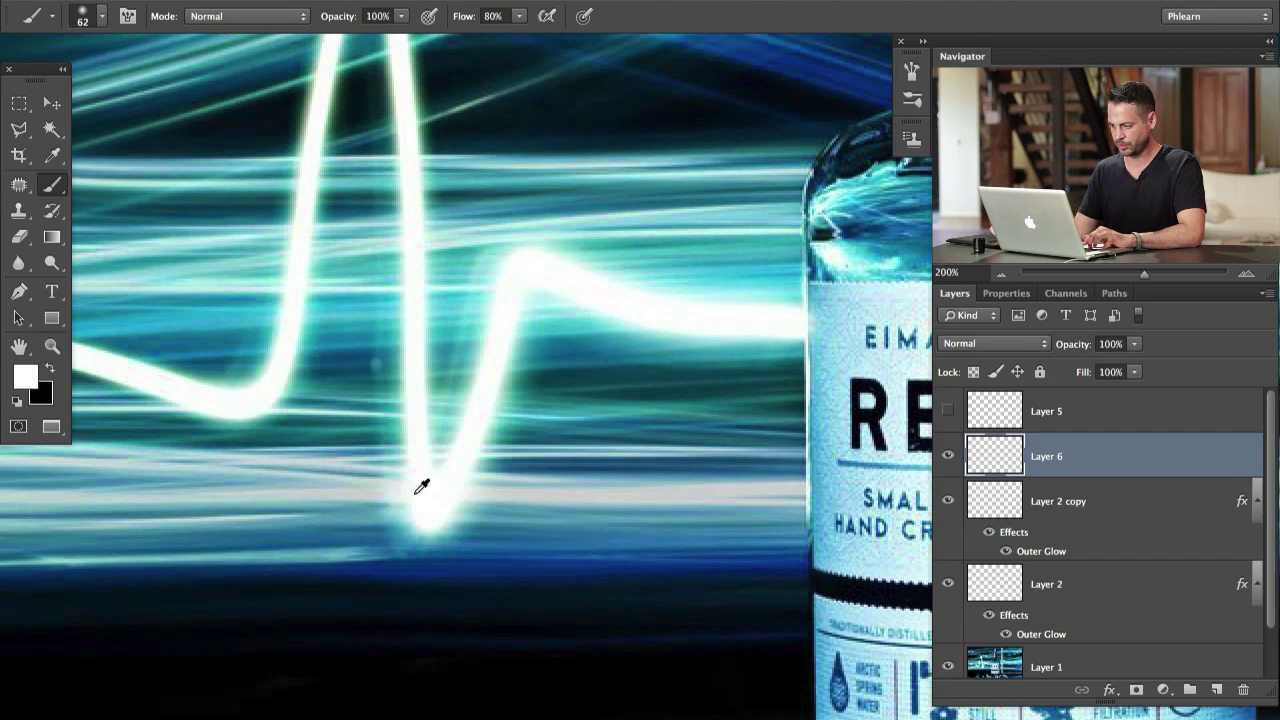
drag(480, 542, 474, 534)
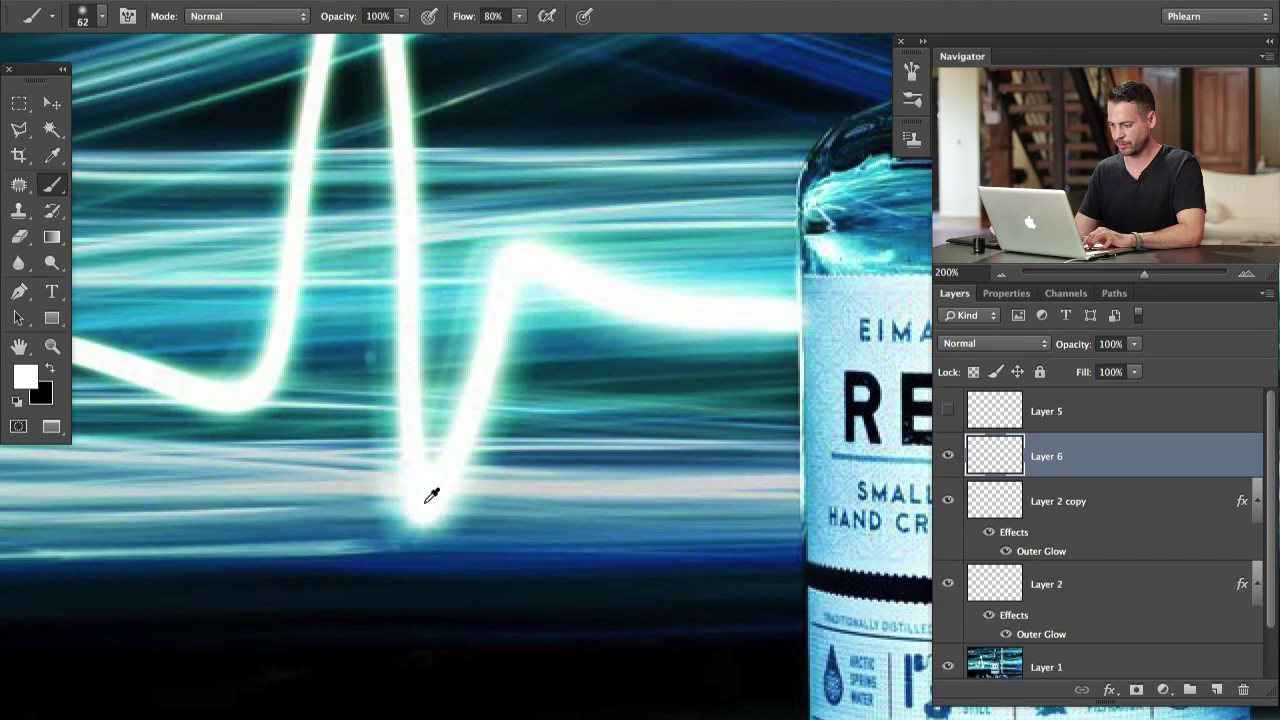
drag(640, 569, 186, 432)
drag(900, 545, 401, 547)
drag(560, 412, 516, 406)
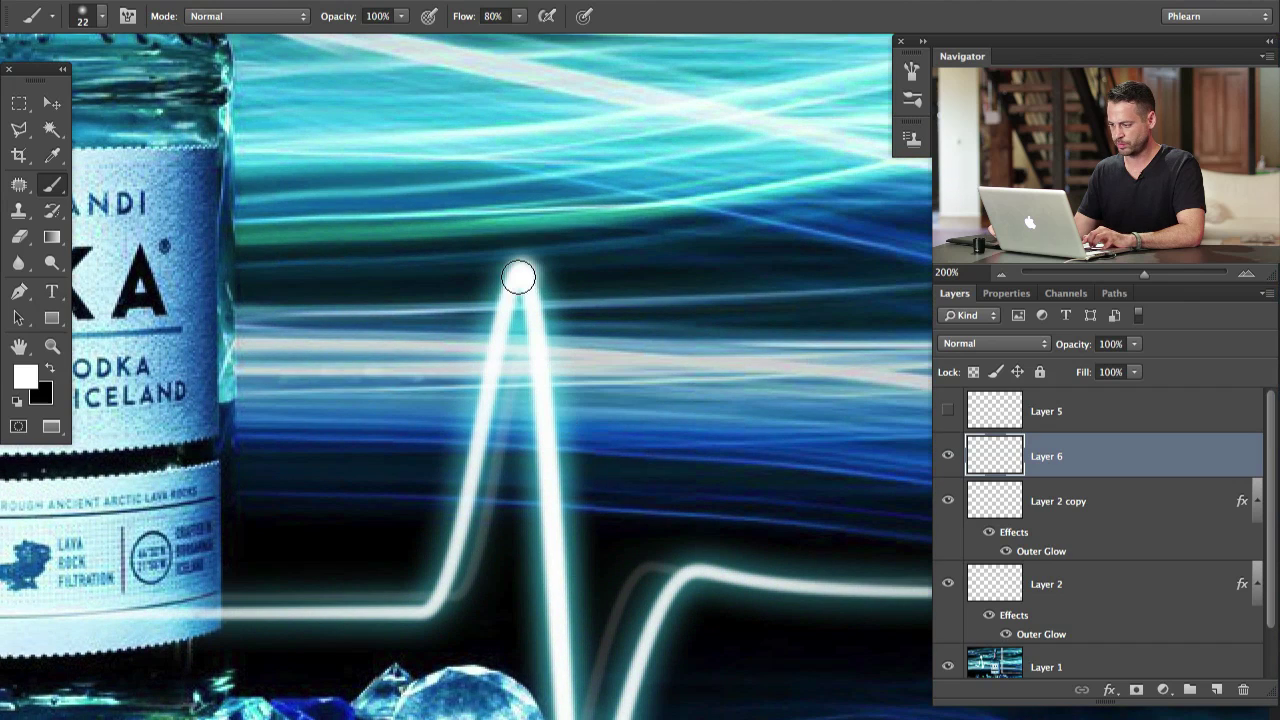
drag(650, 439, 606, 289)
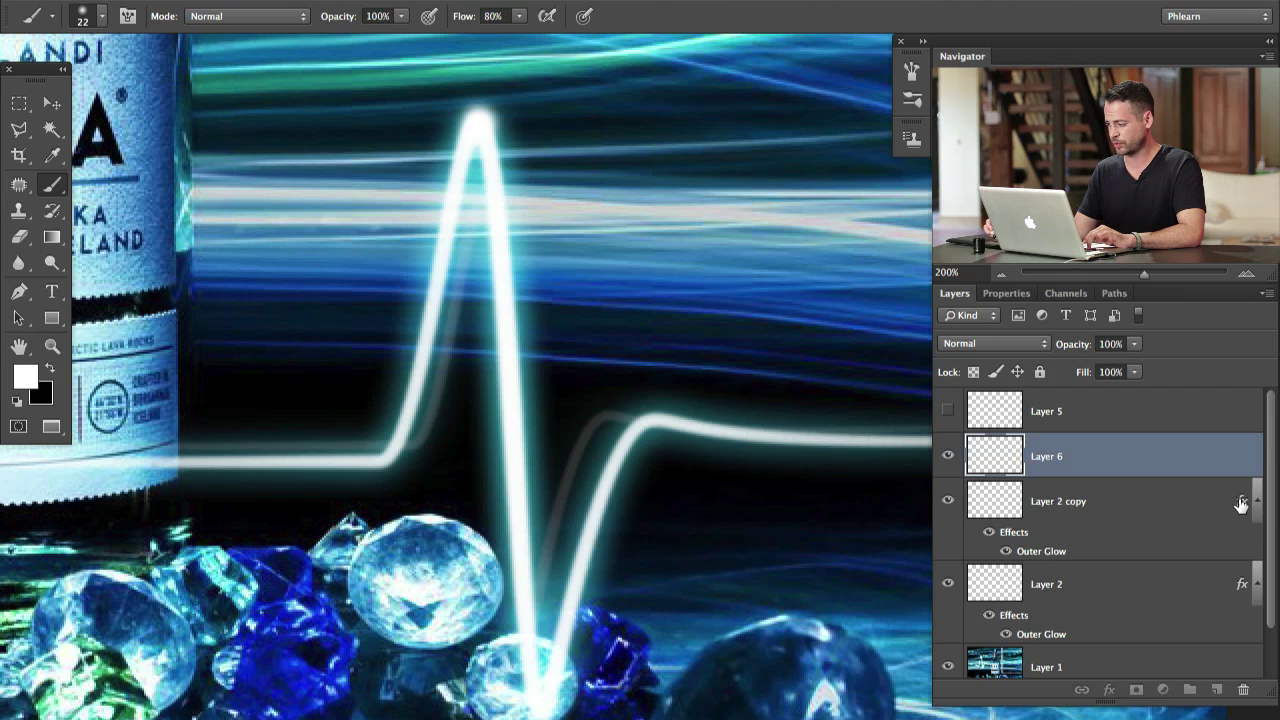
- Copy the Outer Glow from Layer 2 copy to Layer 6 and compare the effect on and off
drag(1240, 502, 1212, 462)
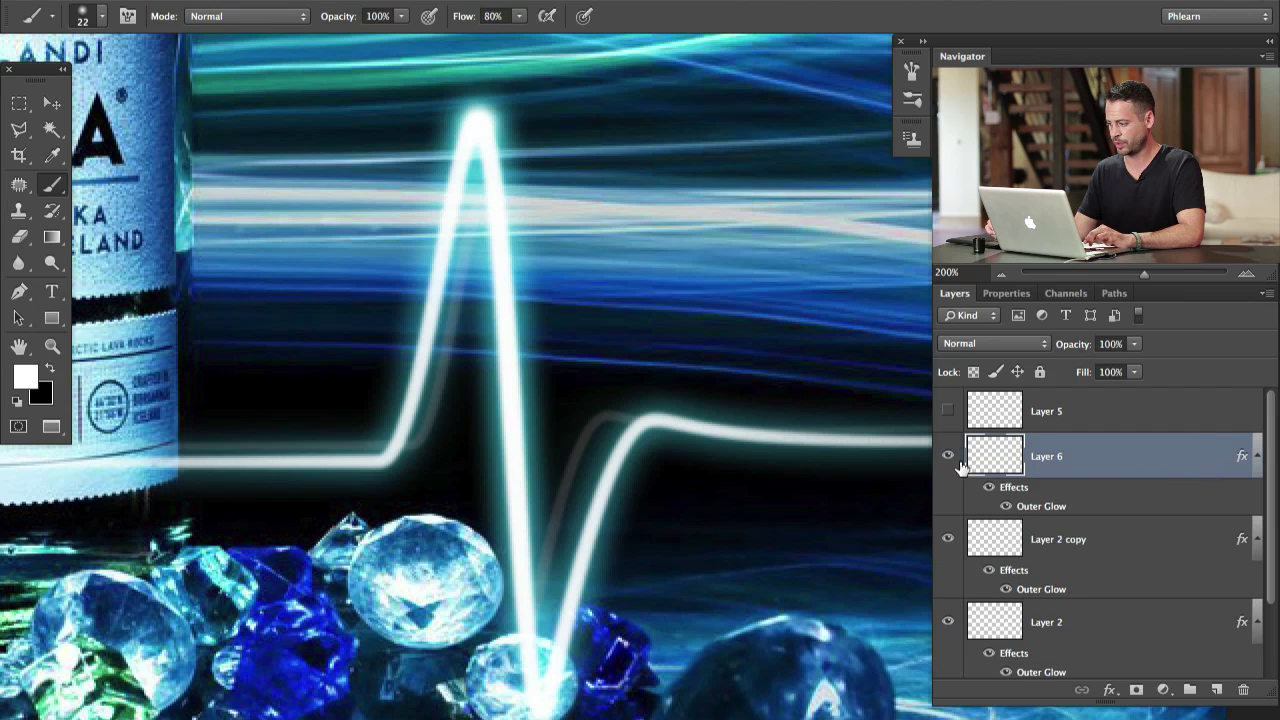
click(990, 489)
click(990, 489)
click(990, 489)
click(990, 489)
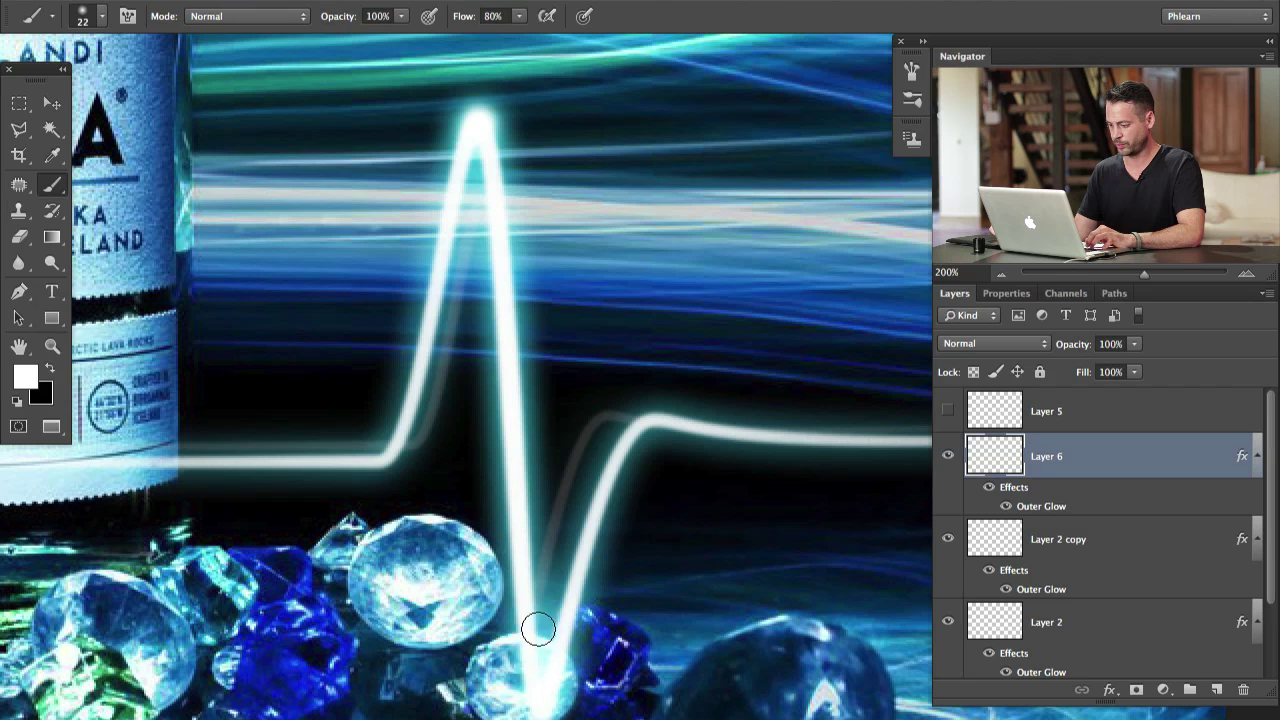
- Brighten and thicken the heartbeat line on Layer 6 with white strokes along its peak, steep descent and right-hand bend
drag(426, 292, 471, 147)
drag(493, 206, 507, 571)
drag(512, 430, 526, 640)
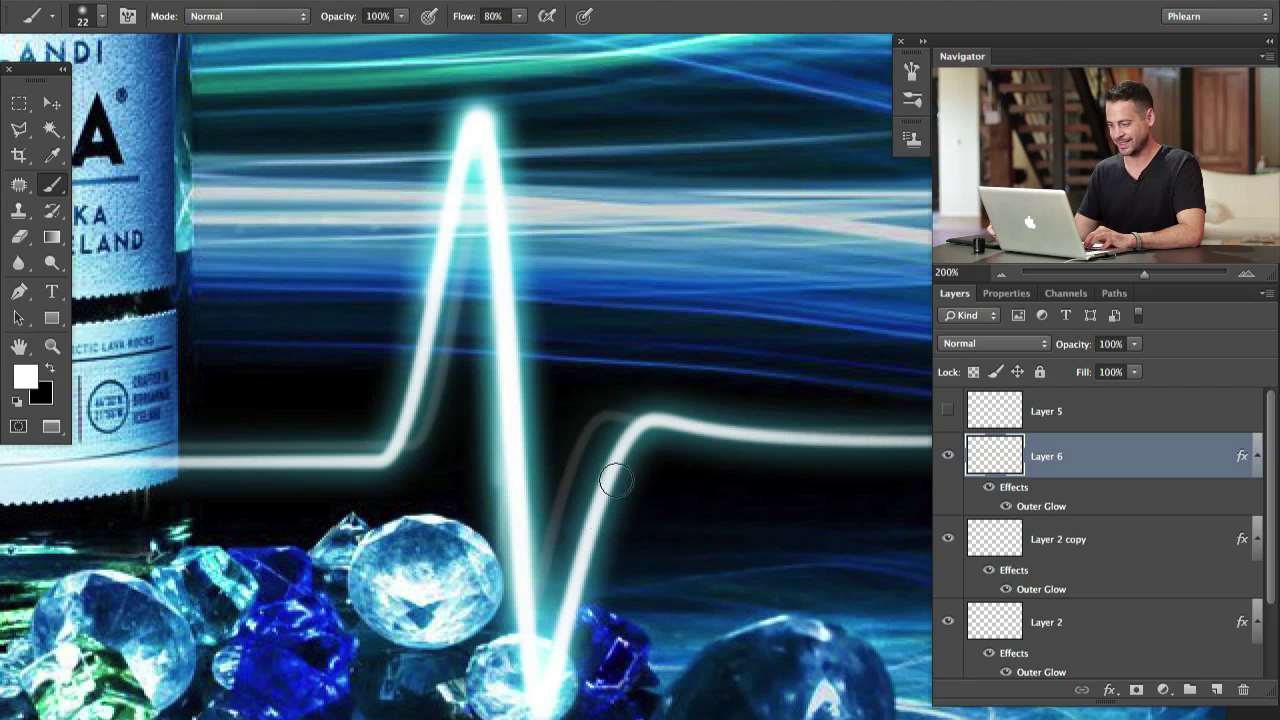
click(657, 424)
drag(664, 430, 732, 438)
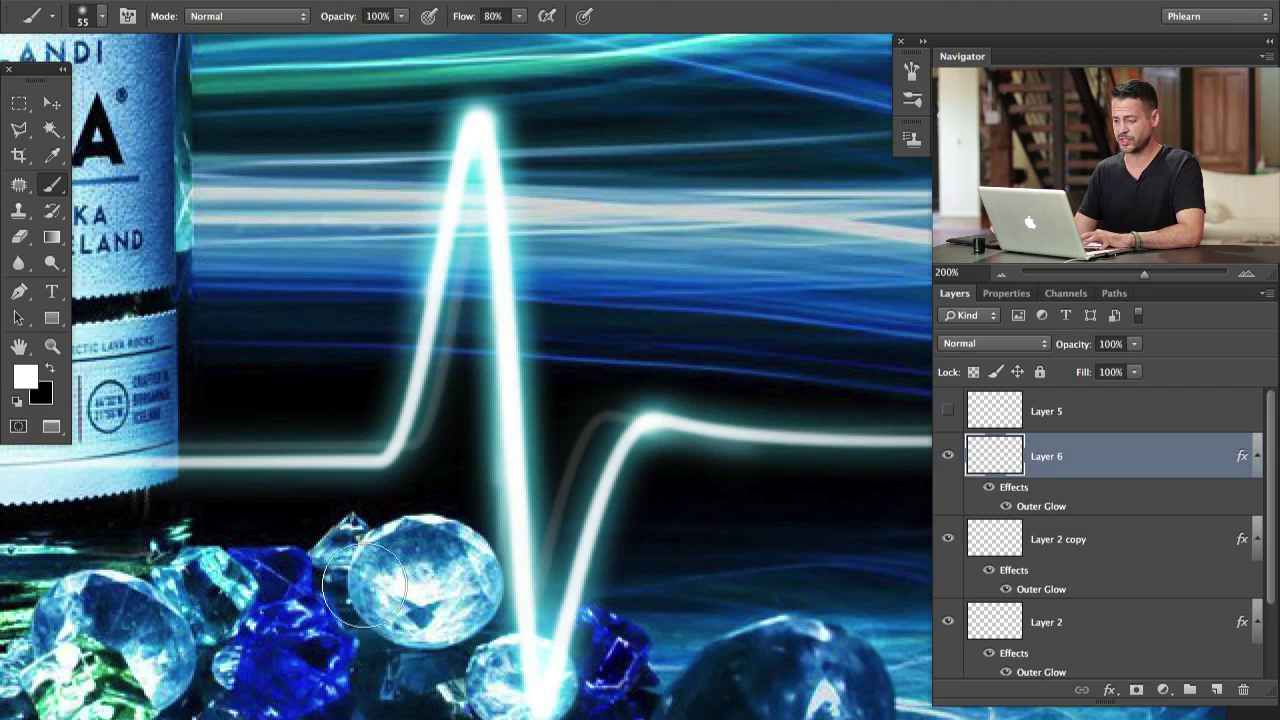
- Delete the hidden Layer 5 and group Layer 6, Layer 2 copy and Layer 2
scroll(523, 500, down, 2)
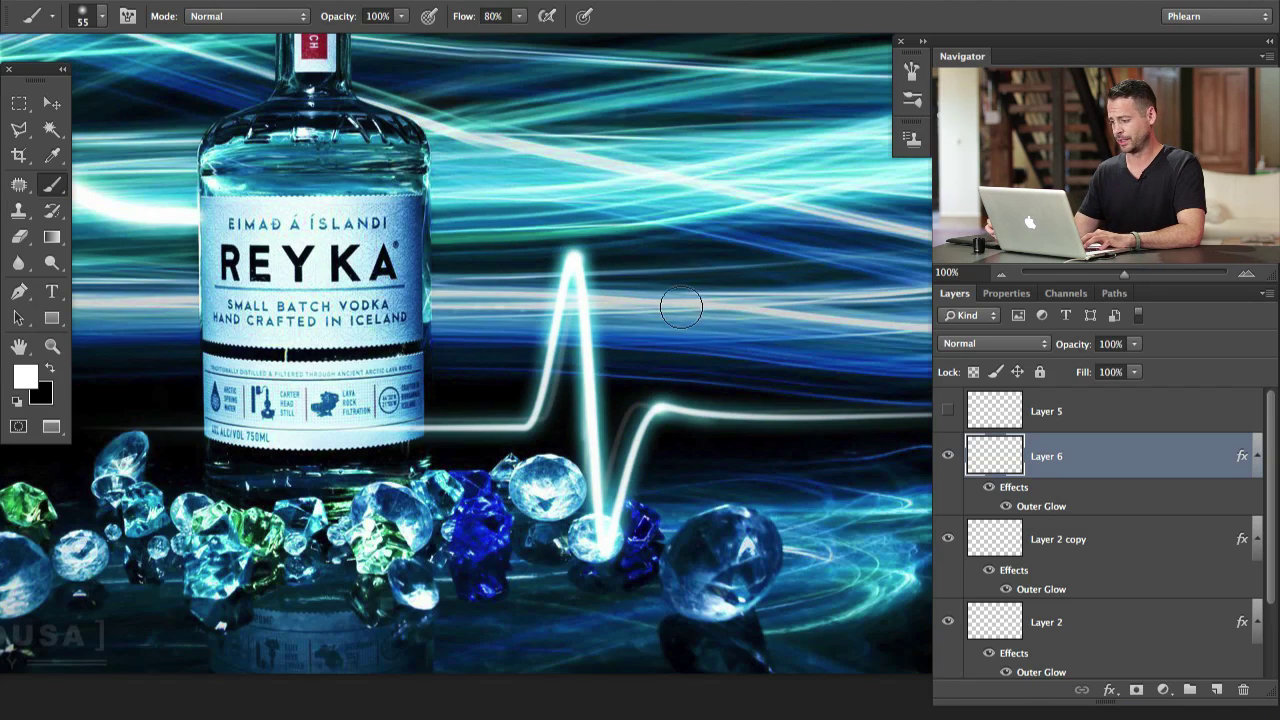
key(e)
mouse_move(757, 453)
mouse_down()
mouse_move(650, 437)
mouse_move(702, 460)
mouse_move(716, 460)
mouse_move(712, 448)
mouse_up()
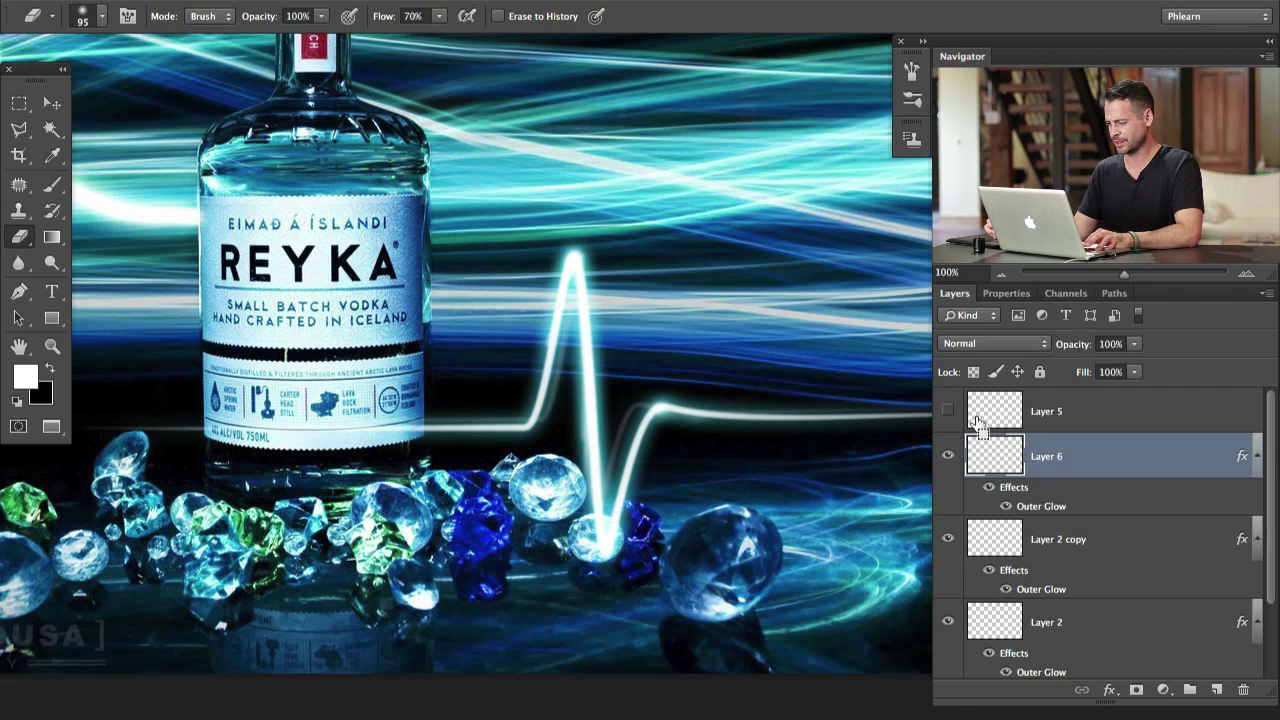
key(super+Tab)
click(1014, 423)
key(Delete)
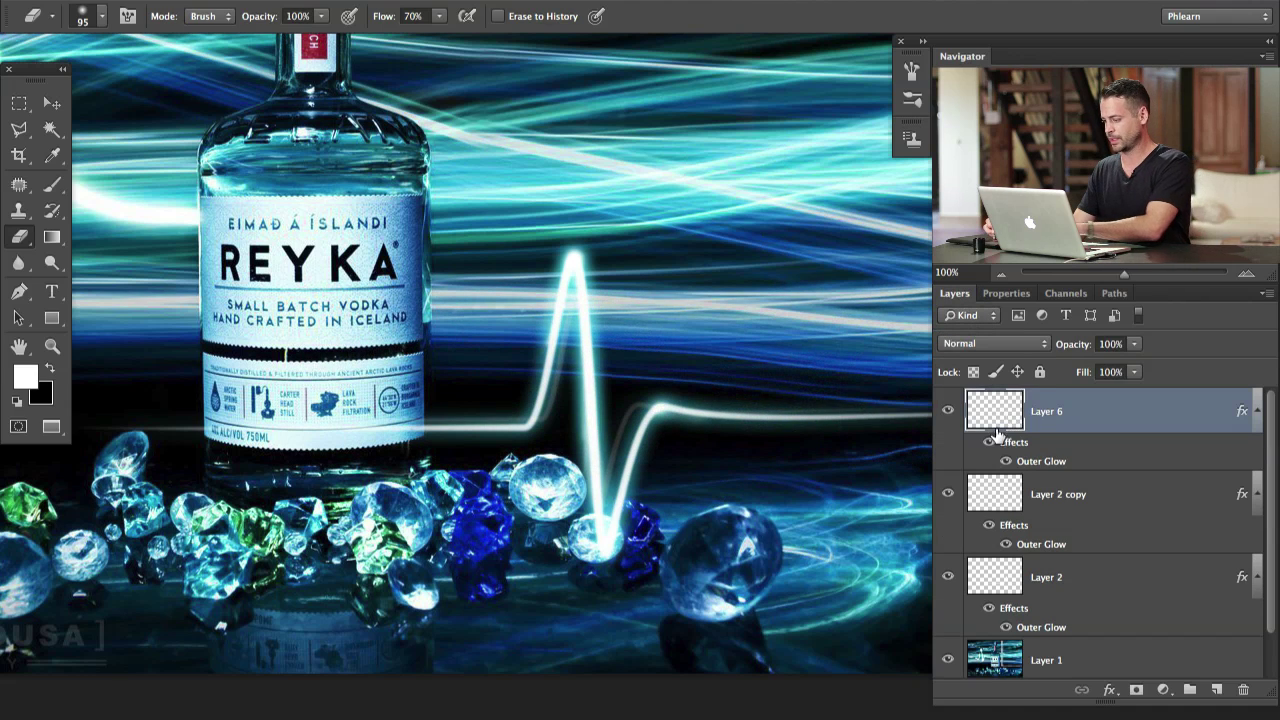
shift+click(1100, 585)
key(super+g)
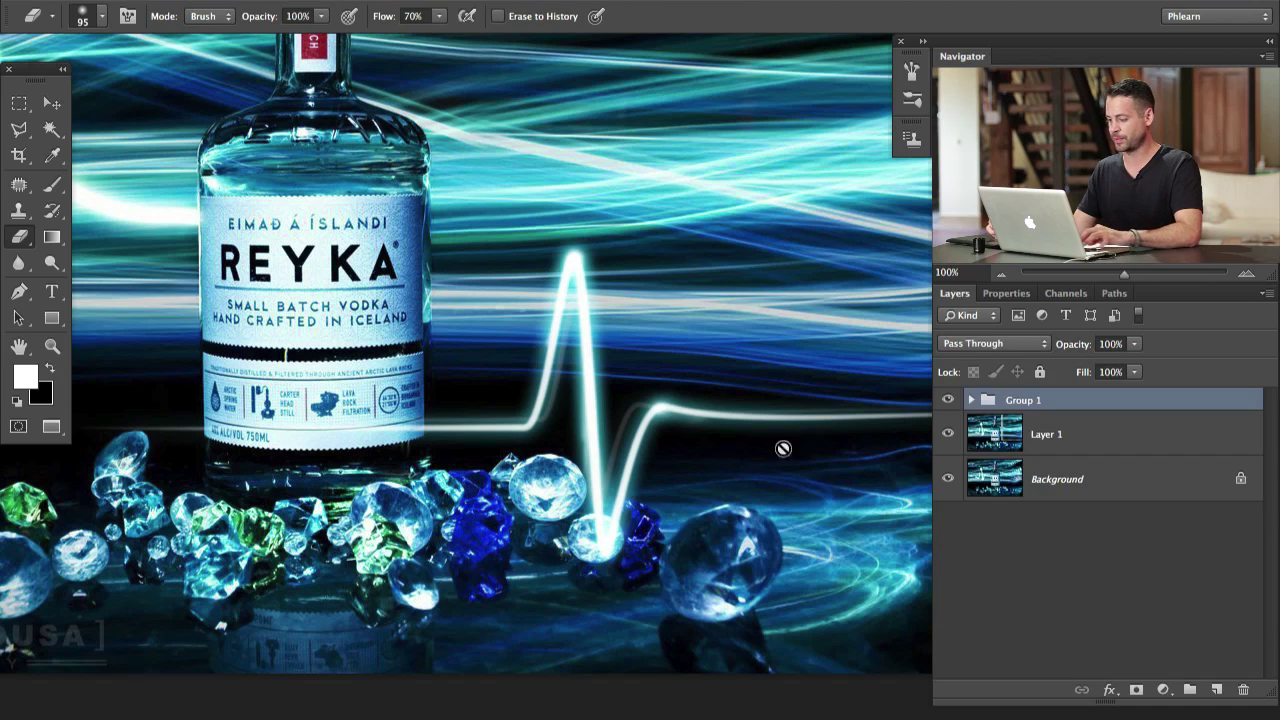
- Move Group 1 so the glowing heartbeat stands clear to the right of the bottle, in front of the light trails
key(v)
mouse_move(645, 538)
mouse_down()
mouse_move(692, 431)
mouse_move(598, 601)
mouse_move(462, 466)
mouse_move(458, 346)
mouse_move(573, 292)
mouse_move(591, 390)
mouse_move(823, 606)
mouse_move(753, 572)
mouse_up()
key(space)
key(super+minus)
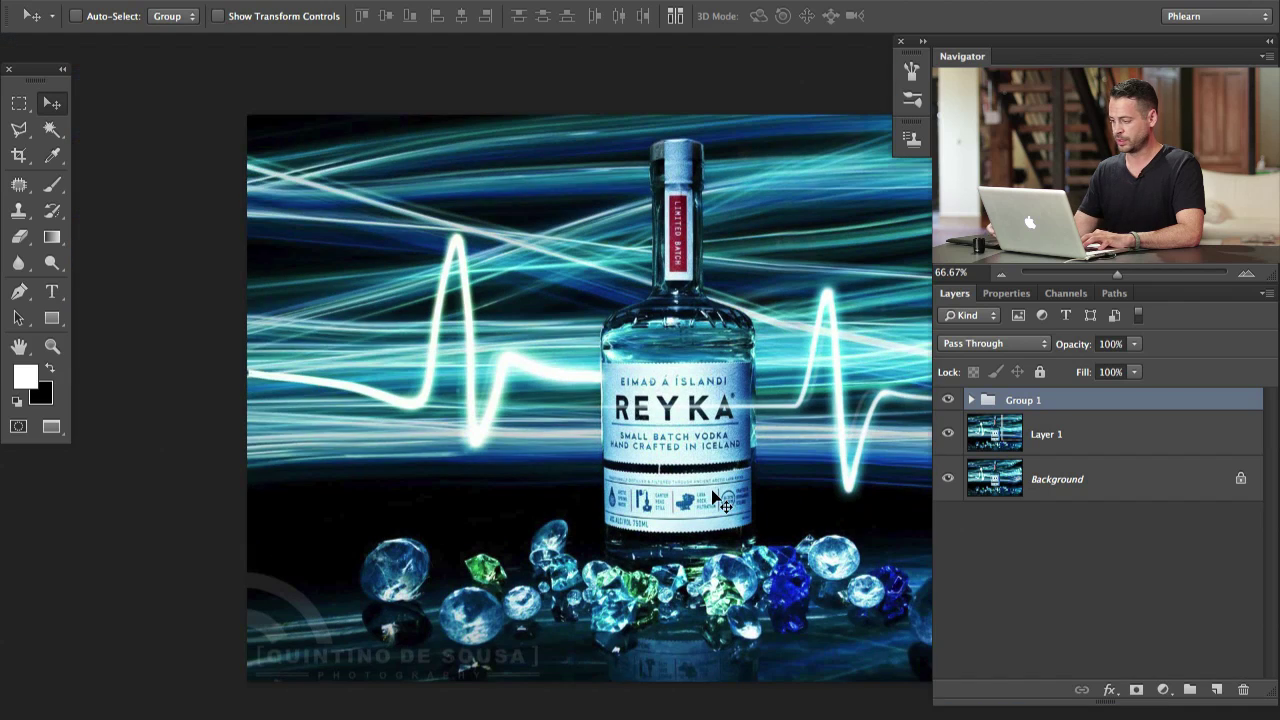
key(space)
drag(594, 467, 322, 447)
mouse_move(529, 504)
mouse_down()
mouse_move(674, 484)
mouse_move(615, 500)
mouse_move(617, 540)
mouse_up()
mouse_move(749, 604)
mouse_down()
mouse_move(750, 484)
mouse_move(749, 601)
mouse_up()
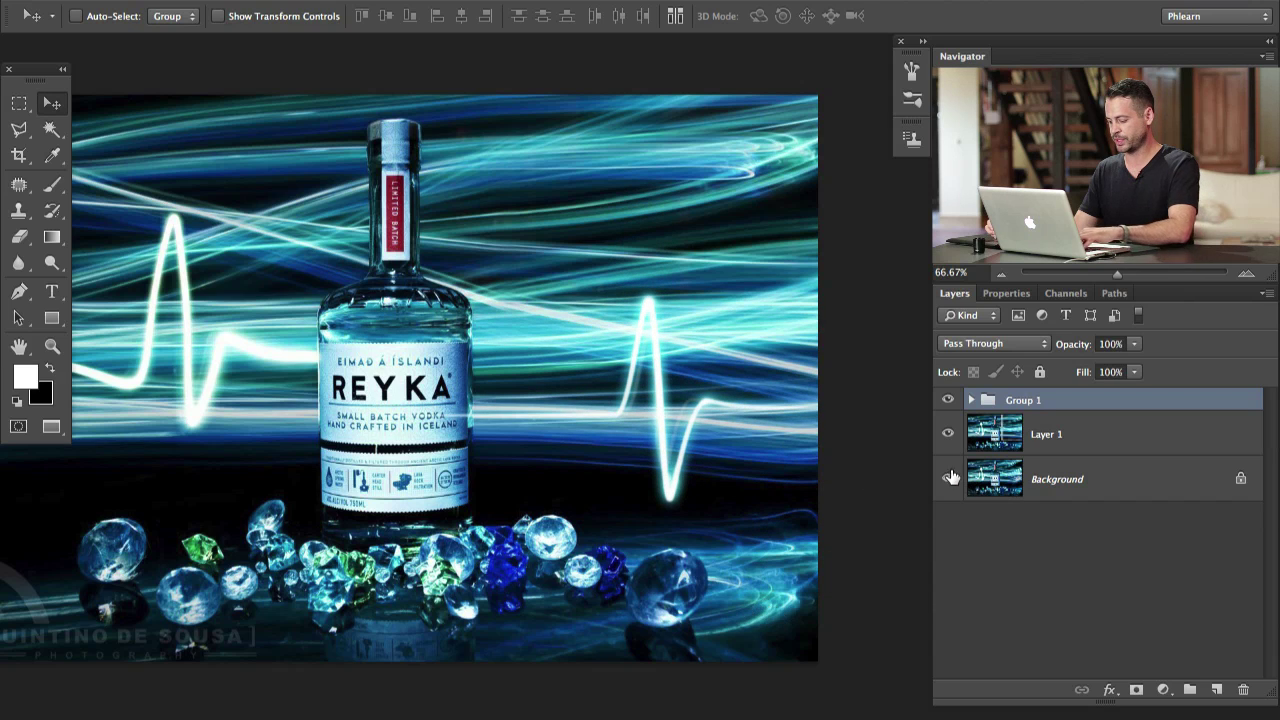
- Duplicate Group 1, scale the copy down and place it at the photo's upper right, above the first heartbeat
key(ctrl+j)
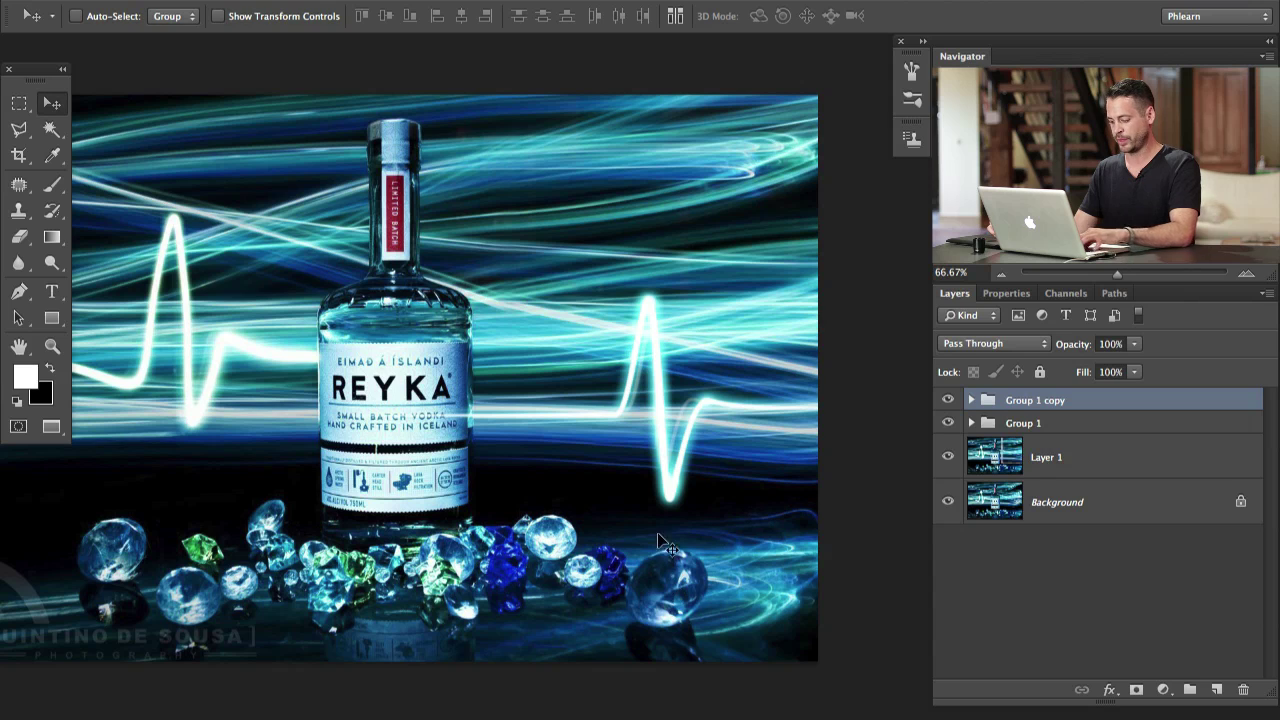
key(super+t)
drag(318, 292, 419, 324)
key(Return)
drag(595, 505, 691, 369)
- Rotate the upper-right heartbeat copy slightly clockwise so it follows the angle of the light trails
key(ctrl+t)
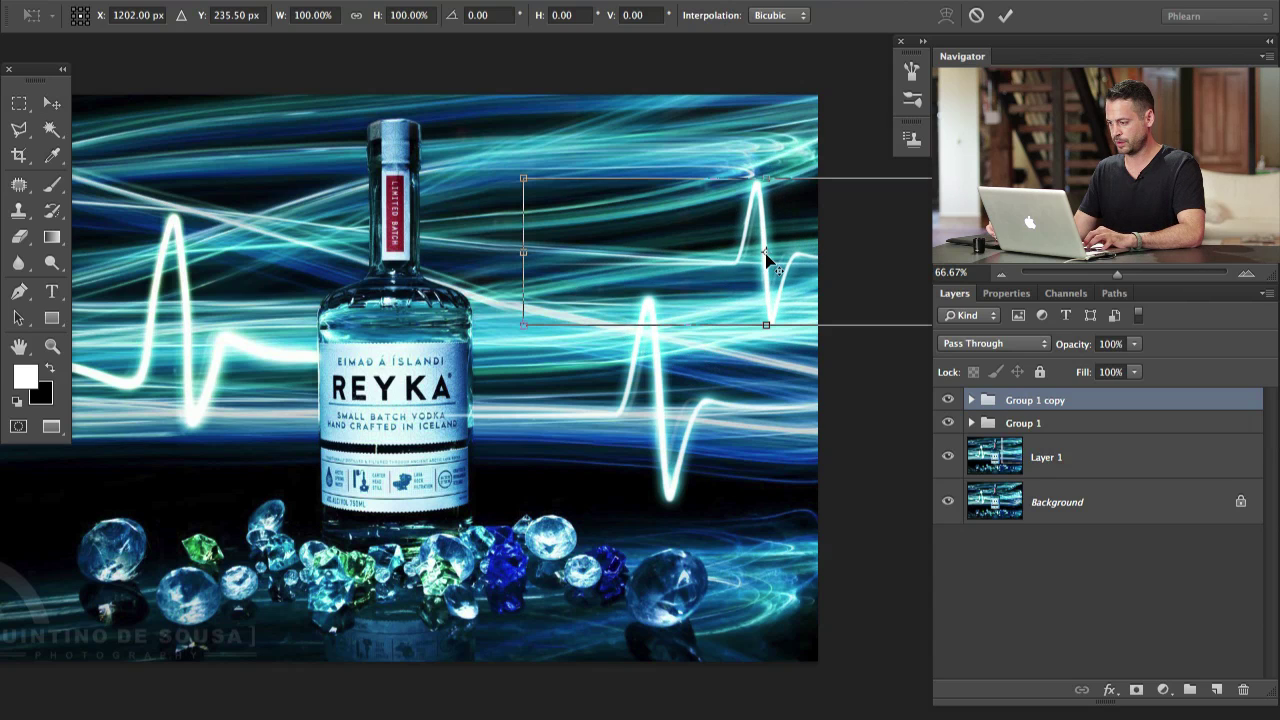
drag(500, 432, 498, 408)
key(Return)
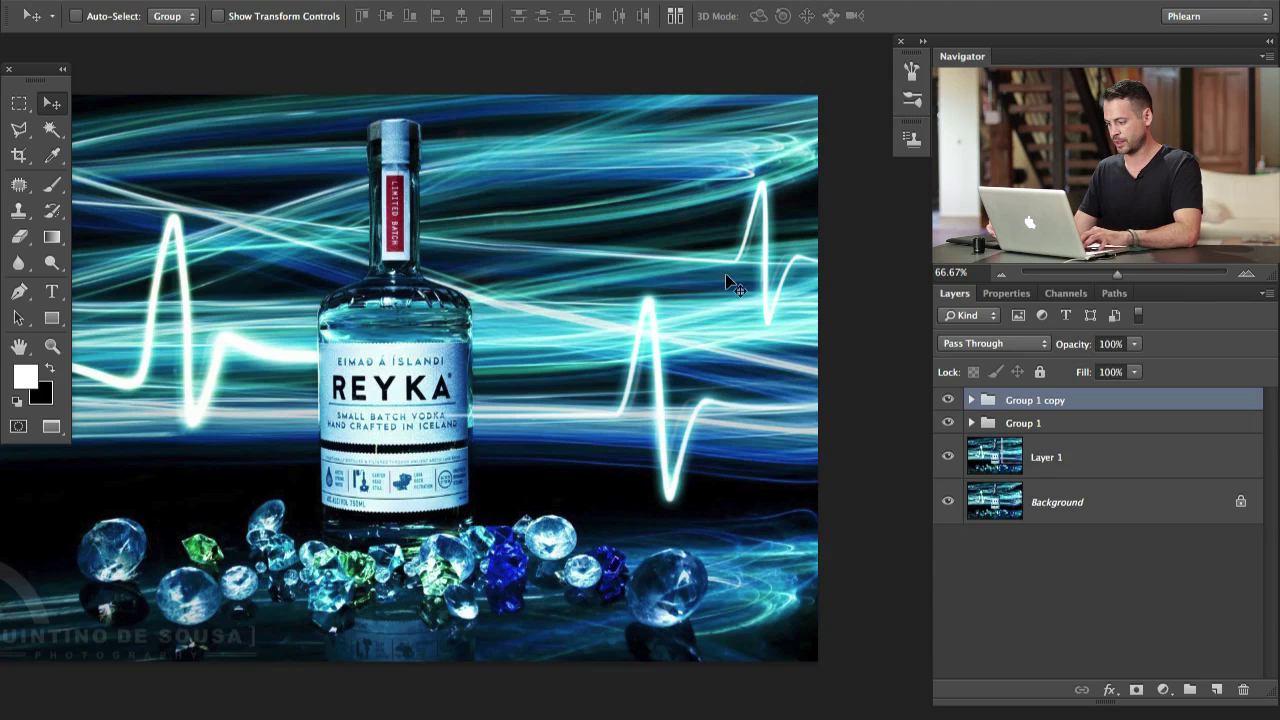
- Duplicate the small heartbeat to the photo's upper left, scale it to about 82% and rotate it about 2.5° along the light trails
drag(745, 310, 352, 318)
key(ctrl+t)
drag(636, 292, 577, 285)
drag(450, 225, 439, 238)
drag(340, 221, 449, 230)
drag(648, 282, 645, 297)
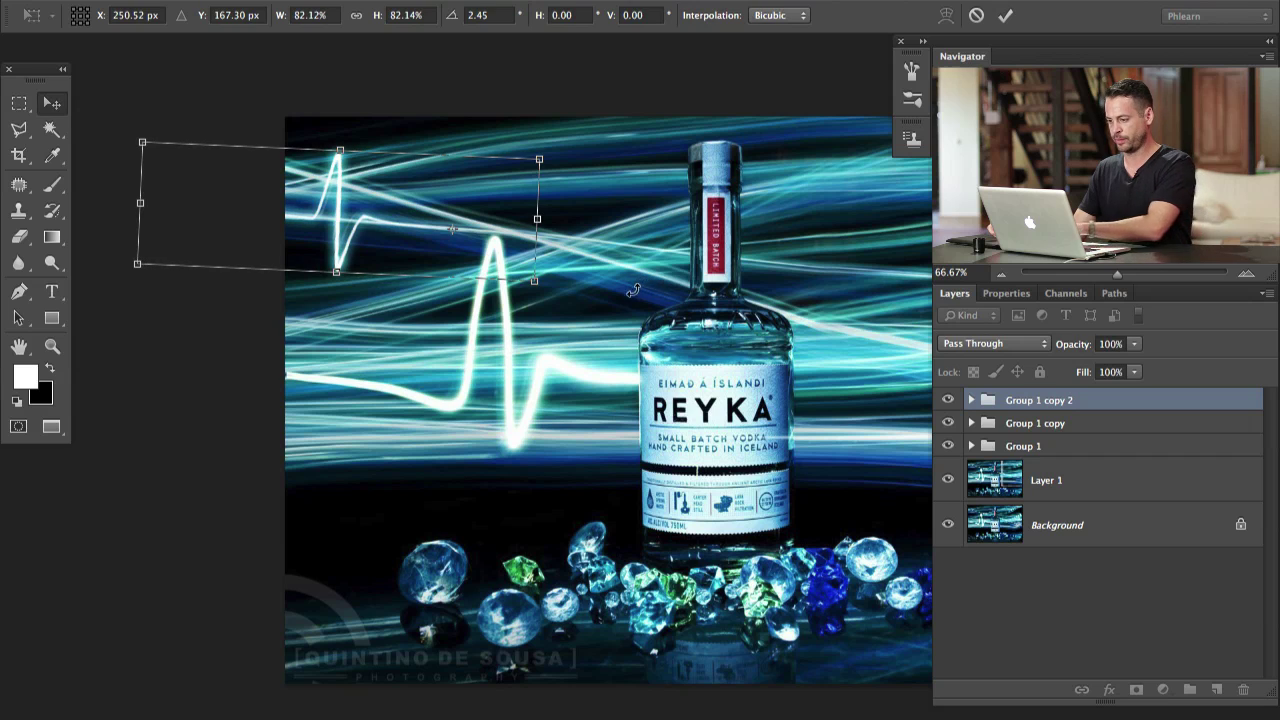
key(Return)
- Compare the image with and without each heartbeat group by switching Group 1 copy 2, Group 1 copy and Group 1 off and on
drag(660, 435, 480, 438)
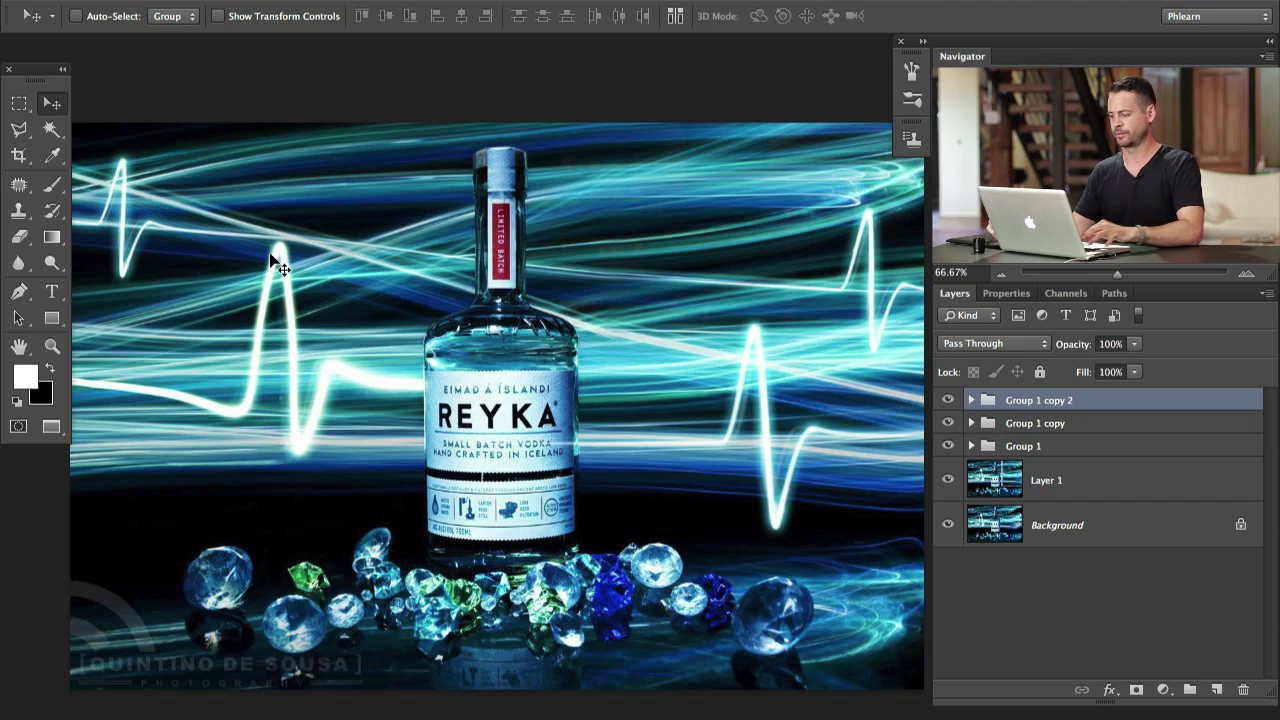
click(948, 401)
click(948, 401)
click(949, 425)
click(949, 425)
drag(840, 475, 823, 482)
click(950, 446)
click(950, 446)
click(948, 423)
click(948, 423)
click(950, 446)
click(950, 446)
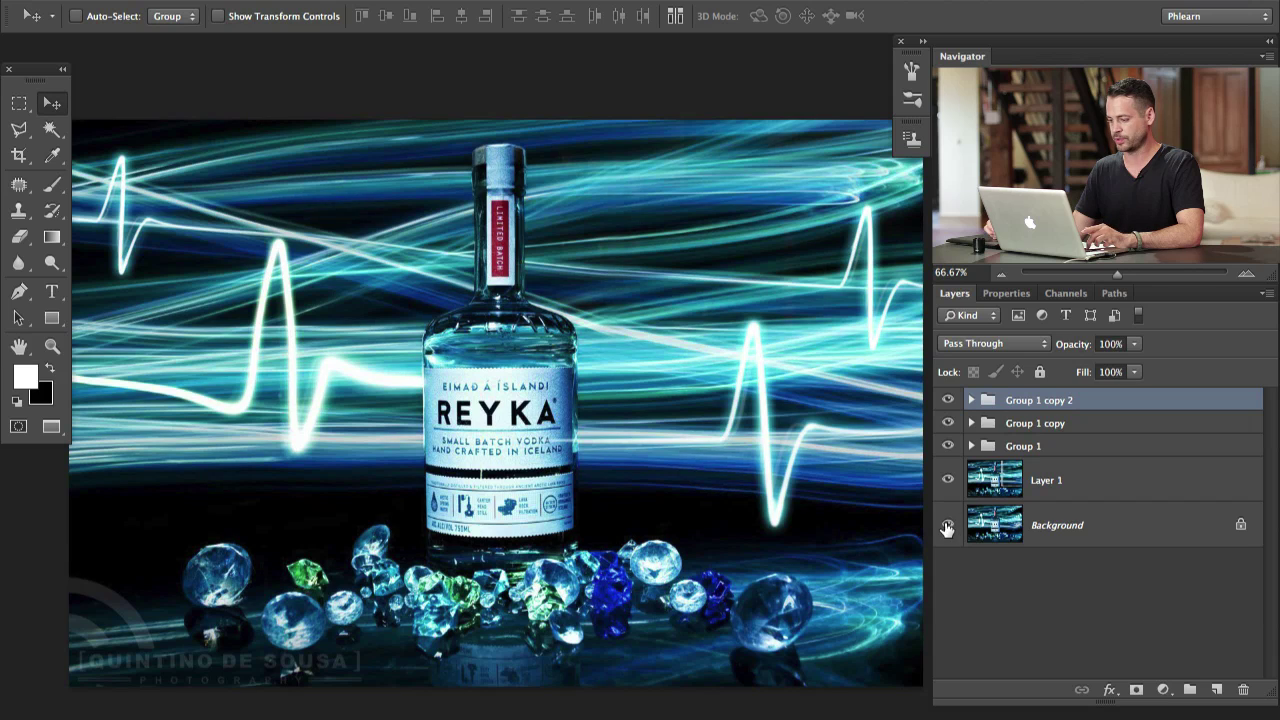
- Compare the original Background alone with the full composite, ending with all layers shown
alt+click(947, 525)
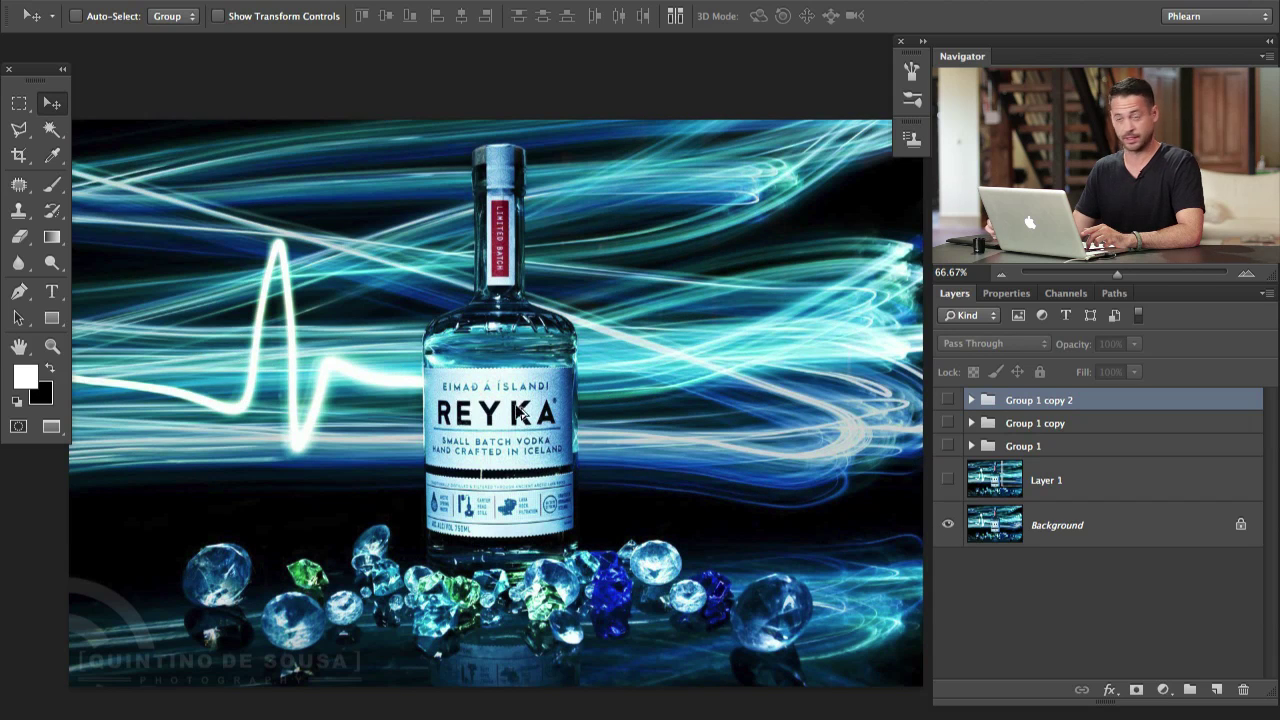
alt+click(949, 527)
alt+click(949, 536)
alt+click(949, 538)
drag(676, 473, 680, 474)
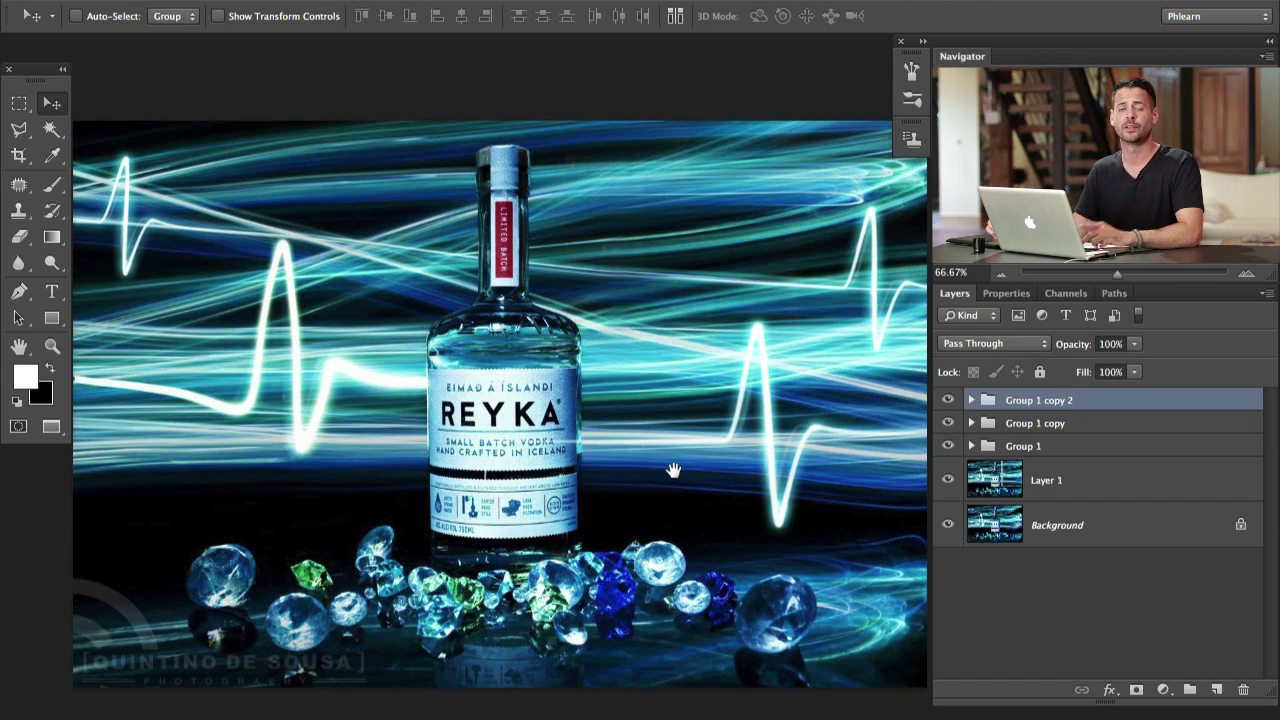